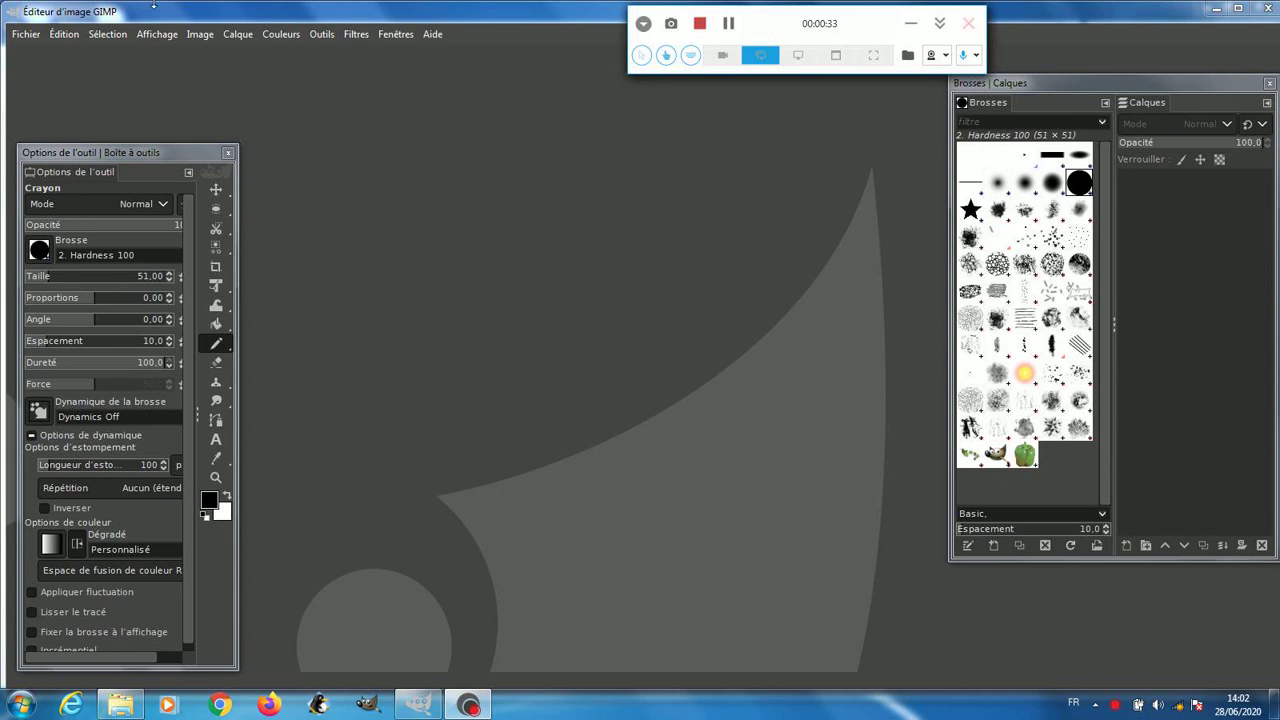
Create a new A4 (300 ppi) image in landscape orientation, filled with white (Blanc).
{"action": "left_click", "coordinate": [25, 36]}
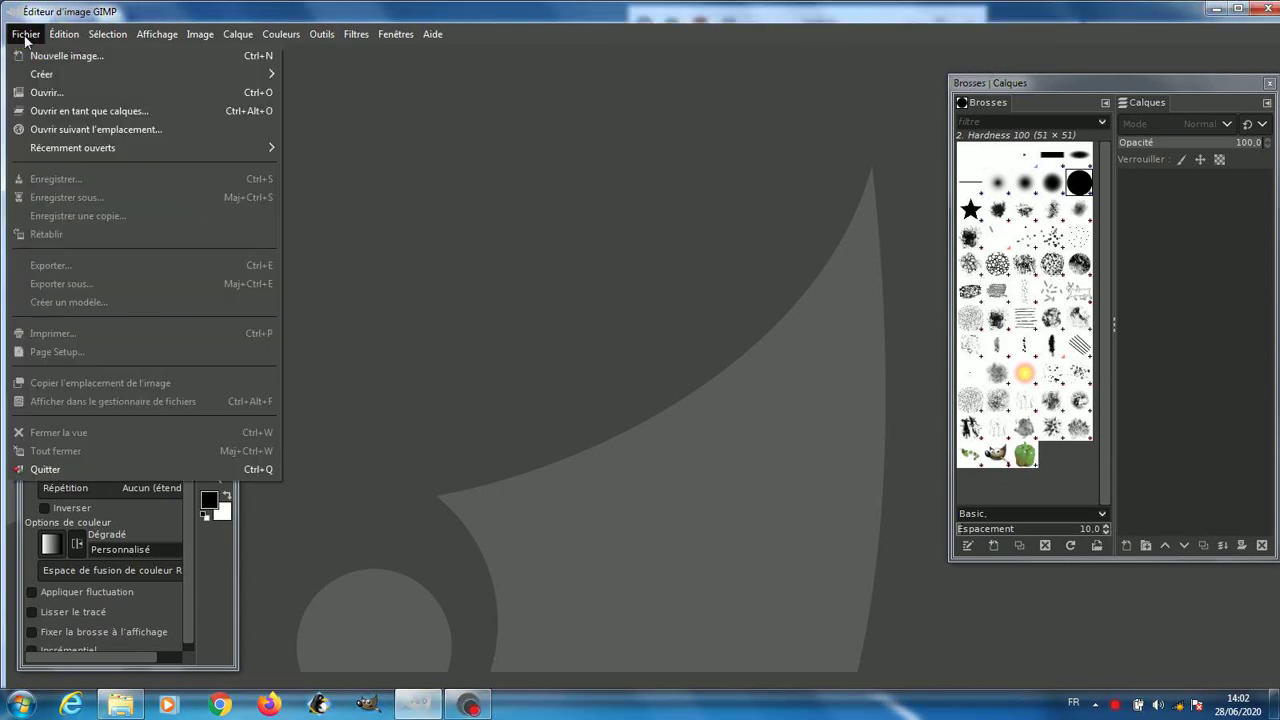
{"action": "left_click", "coordinate": [42, 55]}
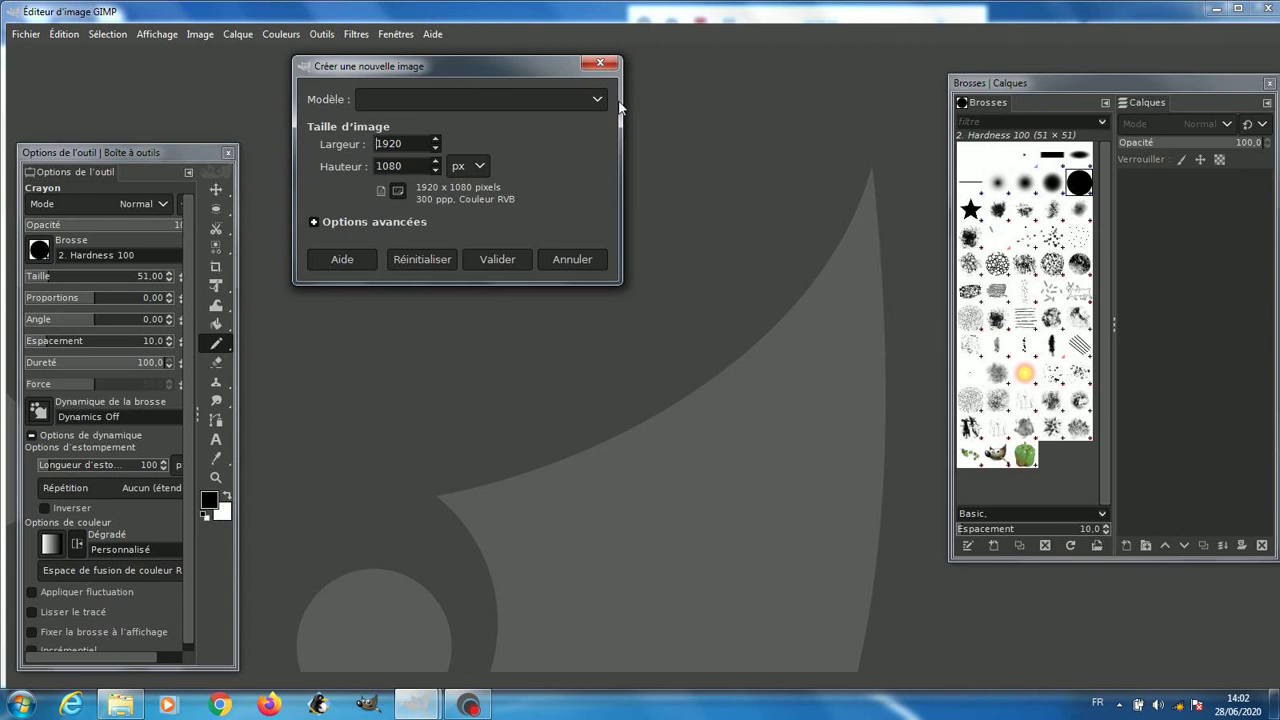
{"action": "left_click", "coordinate": [598, 101]}
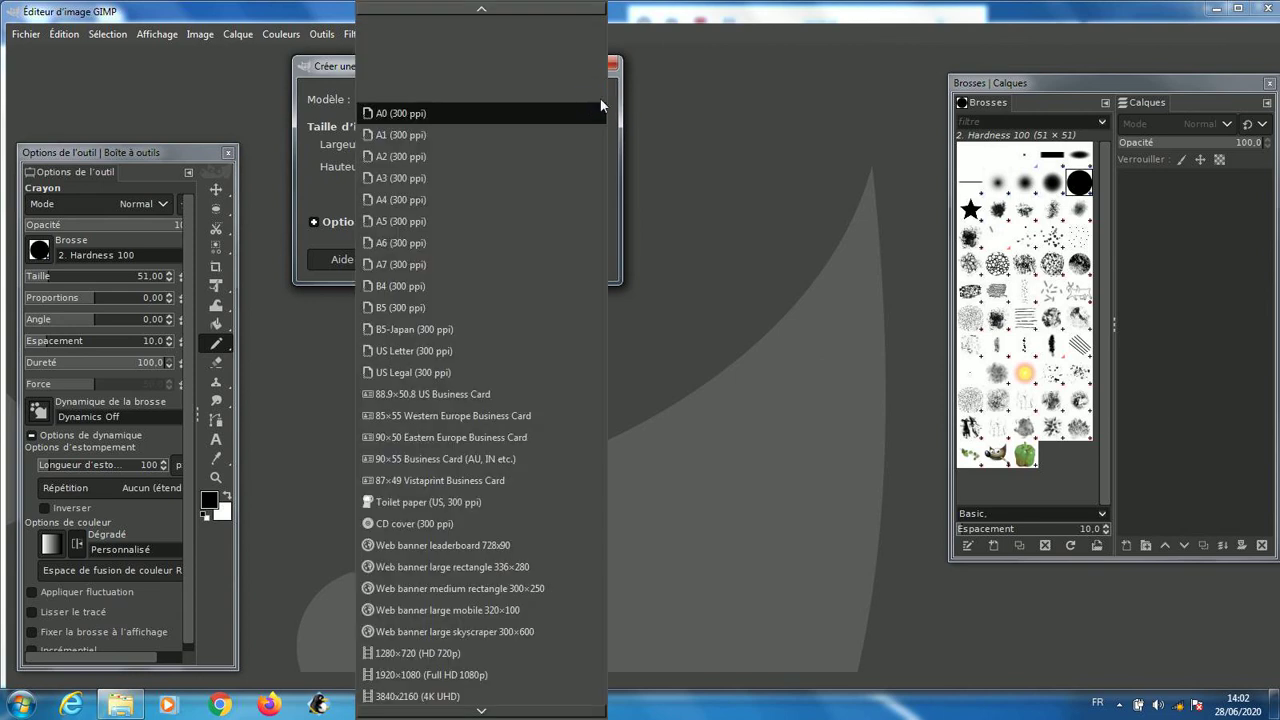
{"action": "left_click", "coordinate": [446, 204]}
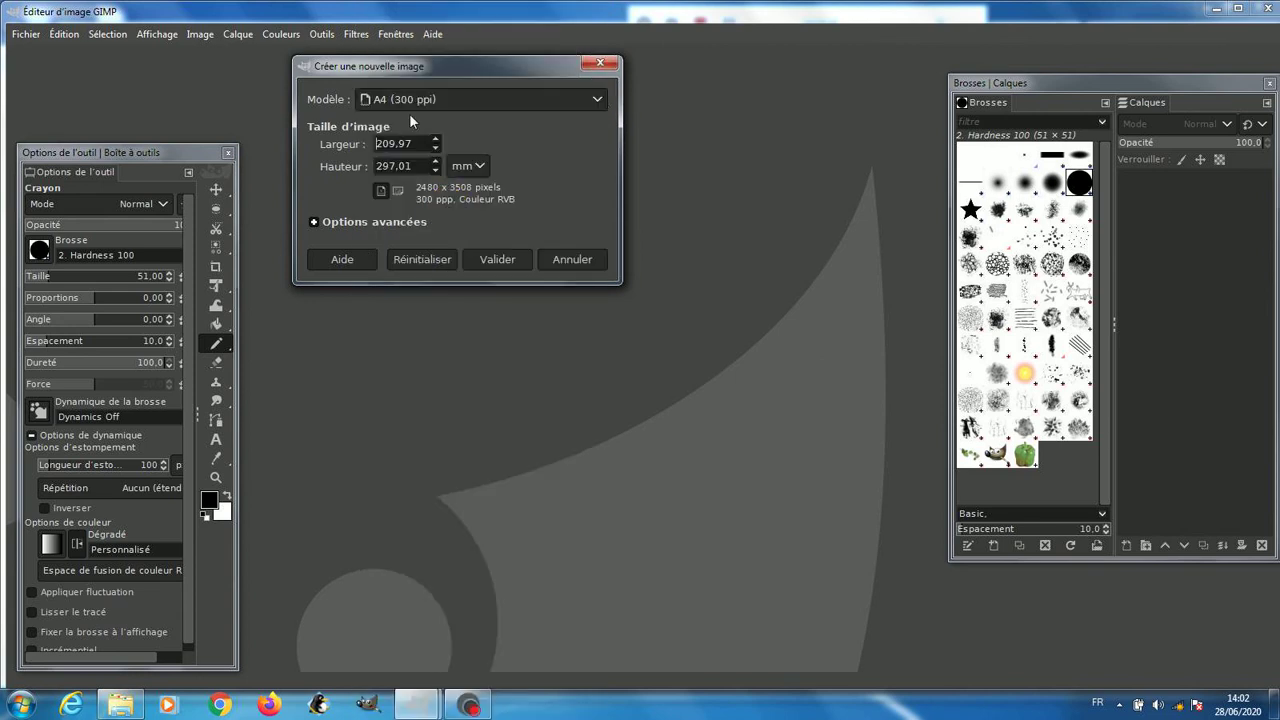
{"action": "left_click", "coordinate": [399, 192]}
{"action": "left_click", "coordinate": [313, 222]}
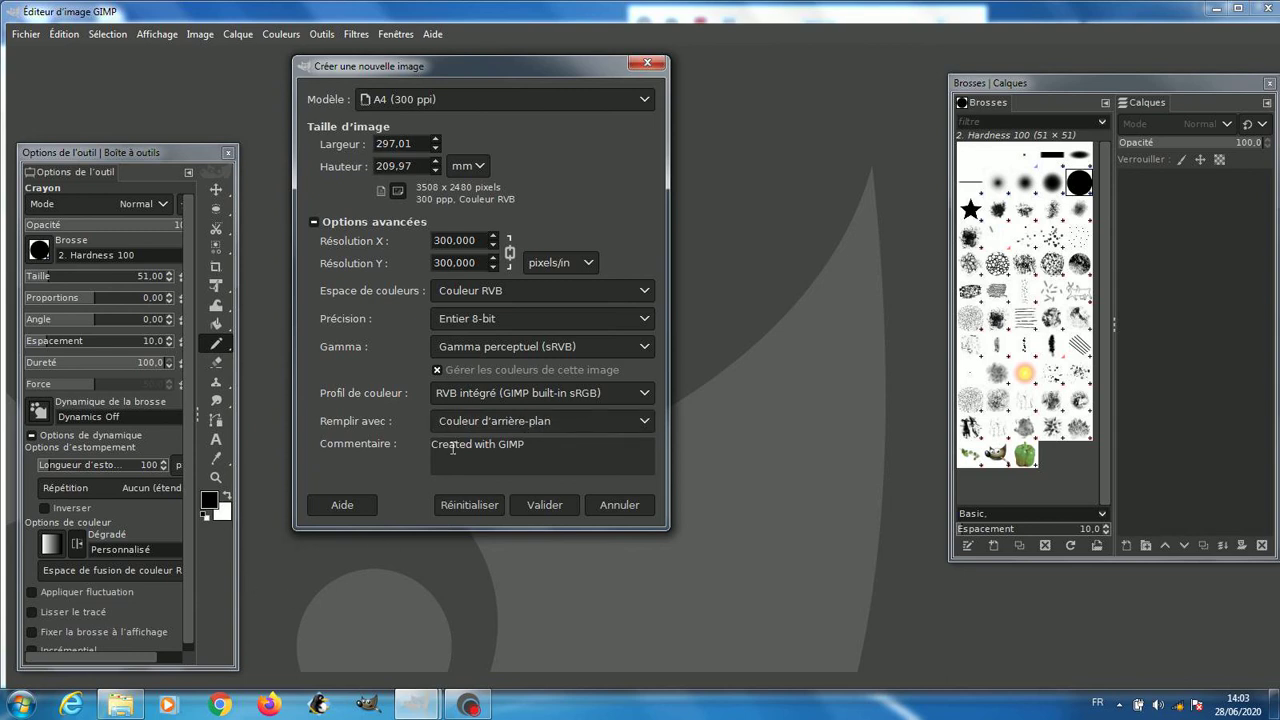
{"action": "left_click", "coordinate": [641, 420]}
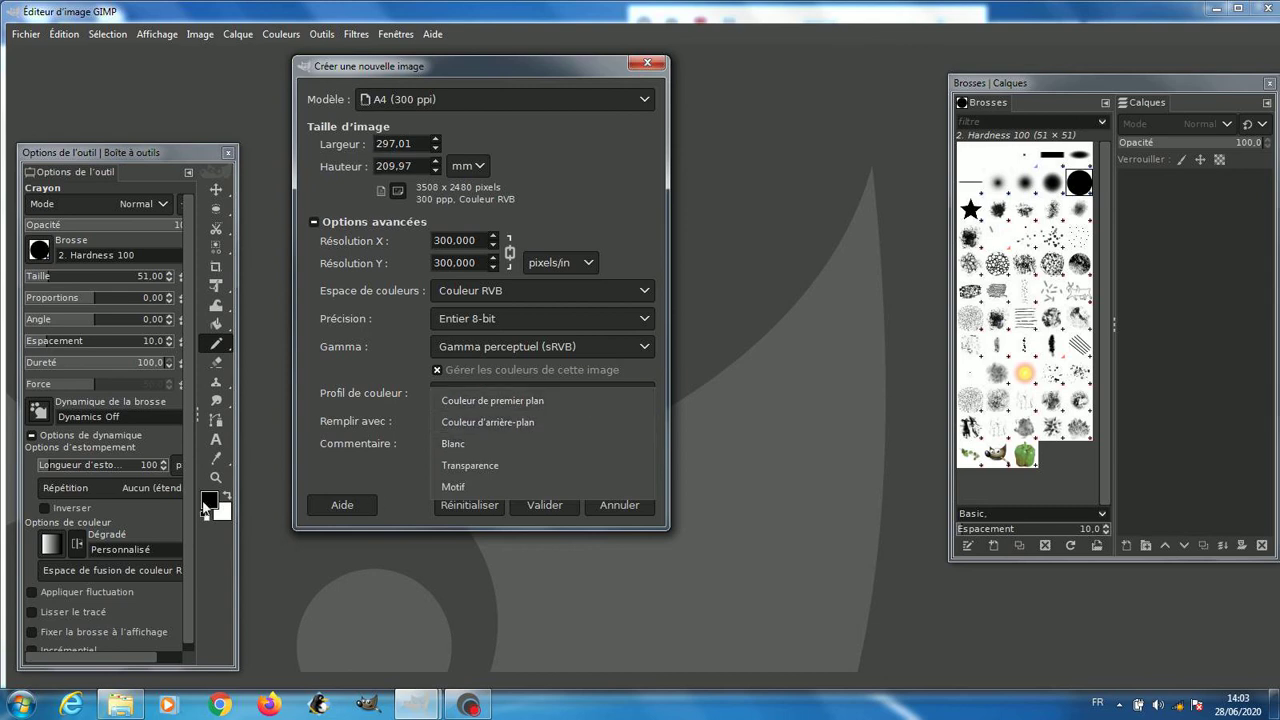
{"action": "left_click", "coordinate": [471, 443]}
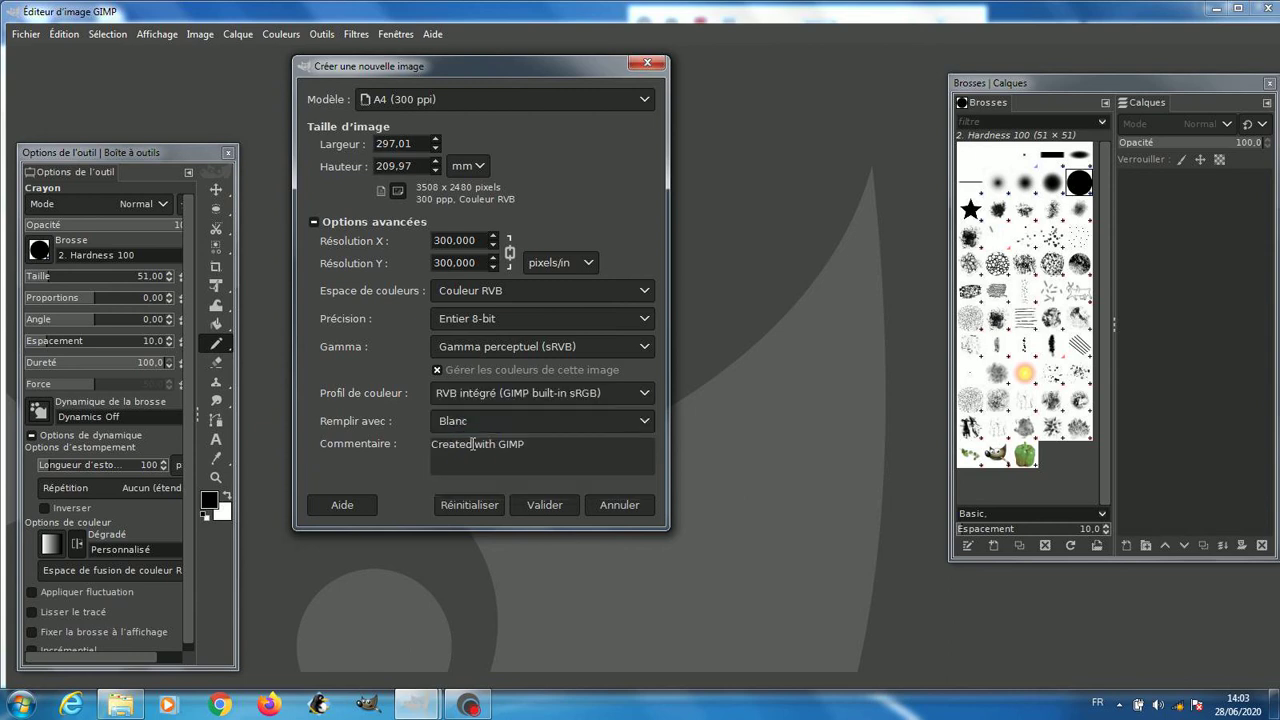
{"action": "left_click", "coordinate": [535, 504]}
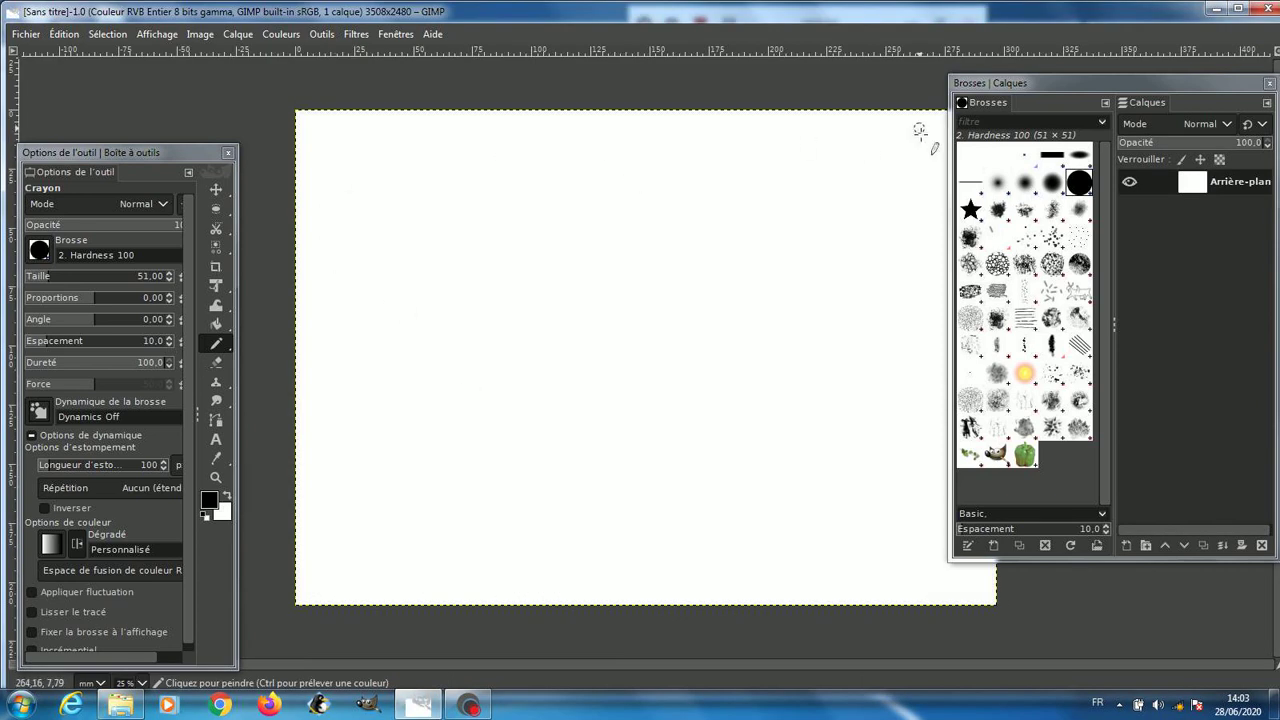
Move the brushes and layers window aside so that it no longer covers the canvas.
{"action": "left_click", "coordinate": [983, 137]}
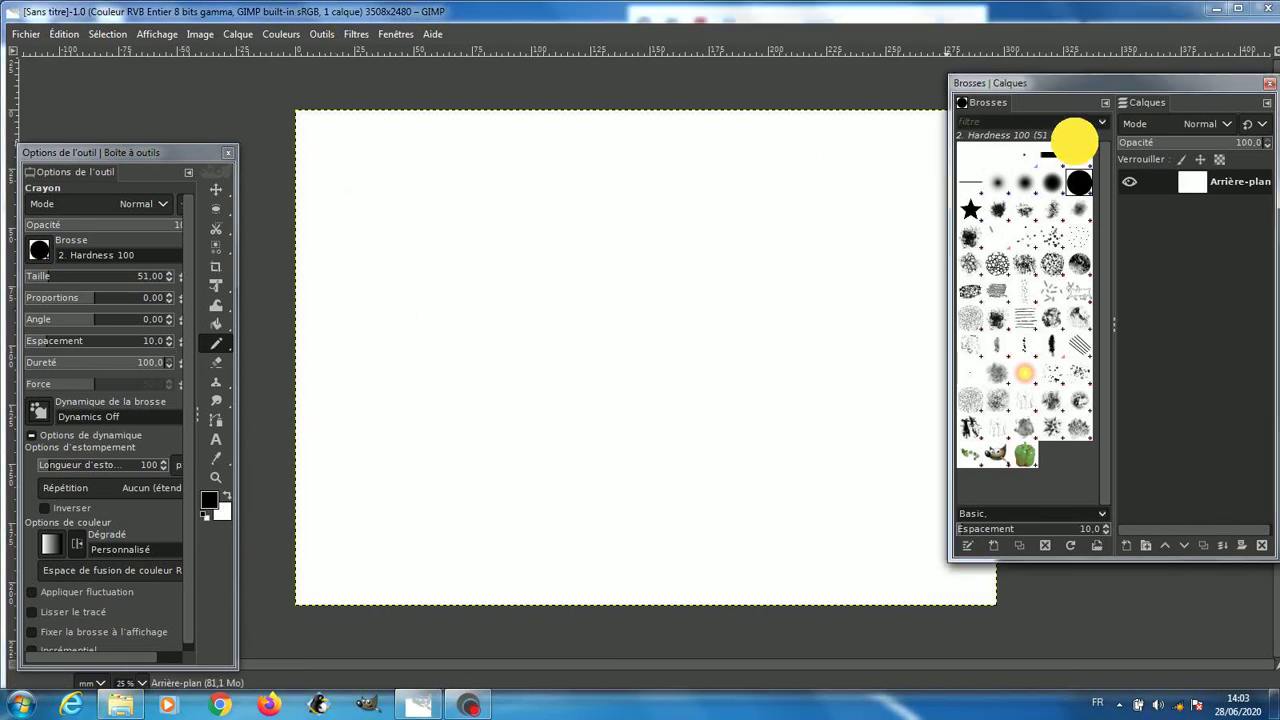
{"action": "left_click", "coordinate": [986, 245]}
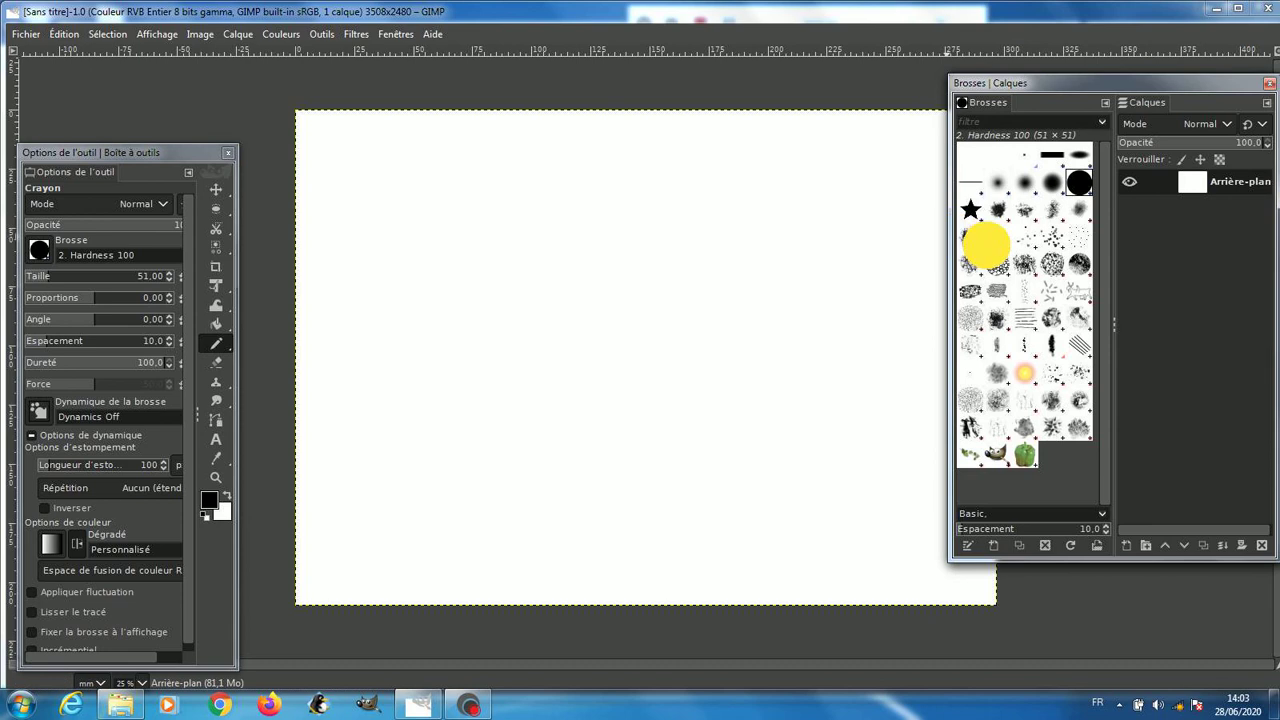
{"action": "left_click_drag", "start_coordinate": [1129, 80], "coordinate": [1242, 108]}
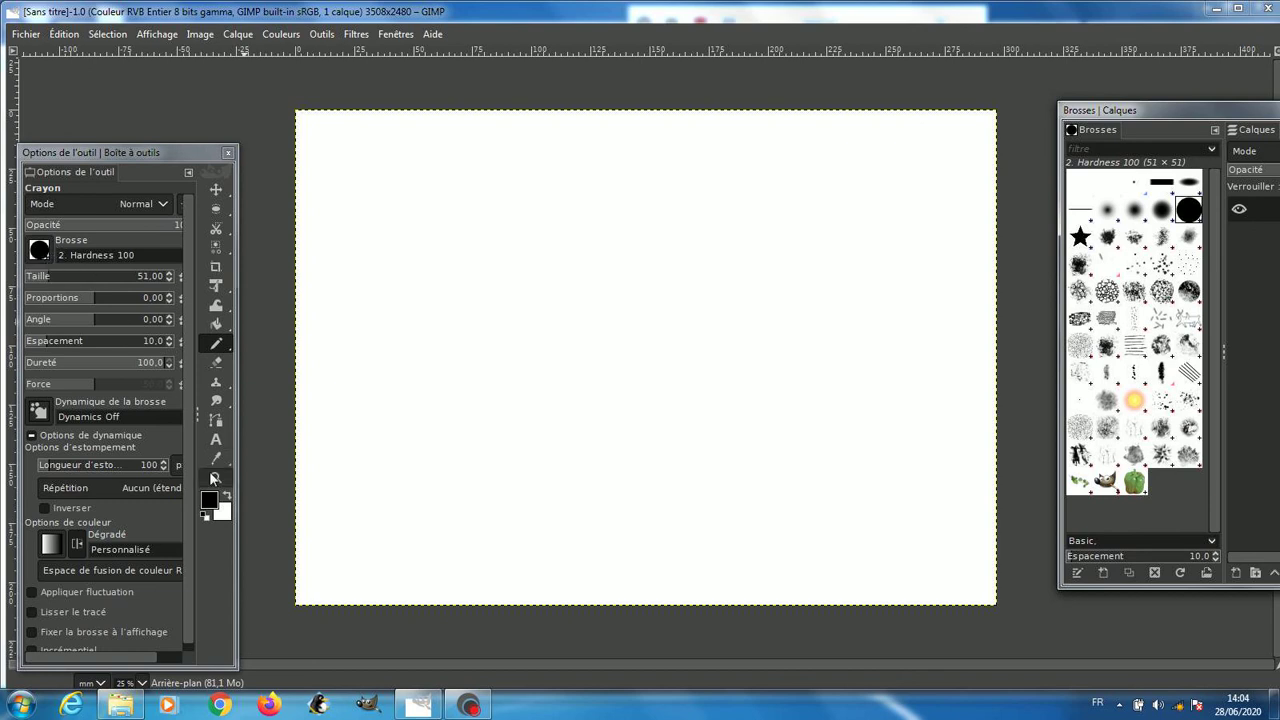
Set the Pencil brush size to 141 and paint one black dot near the canvas's upper-left corner.
{"action": "left_click", "coordinate": [40, 252]}
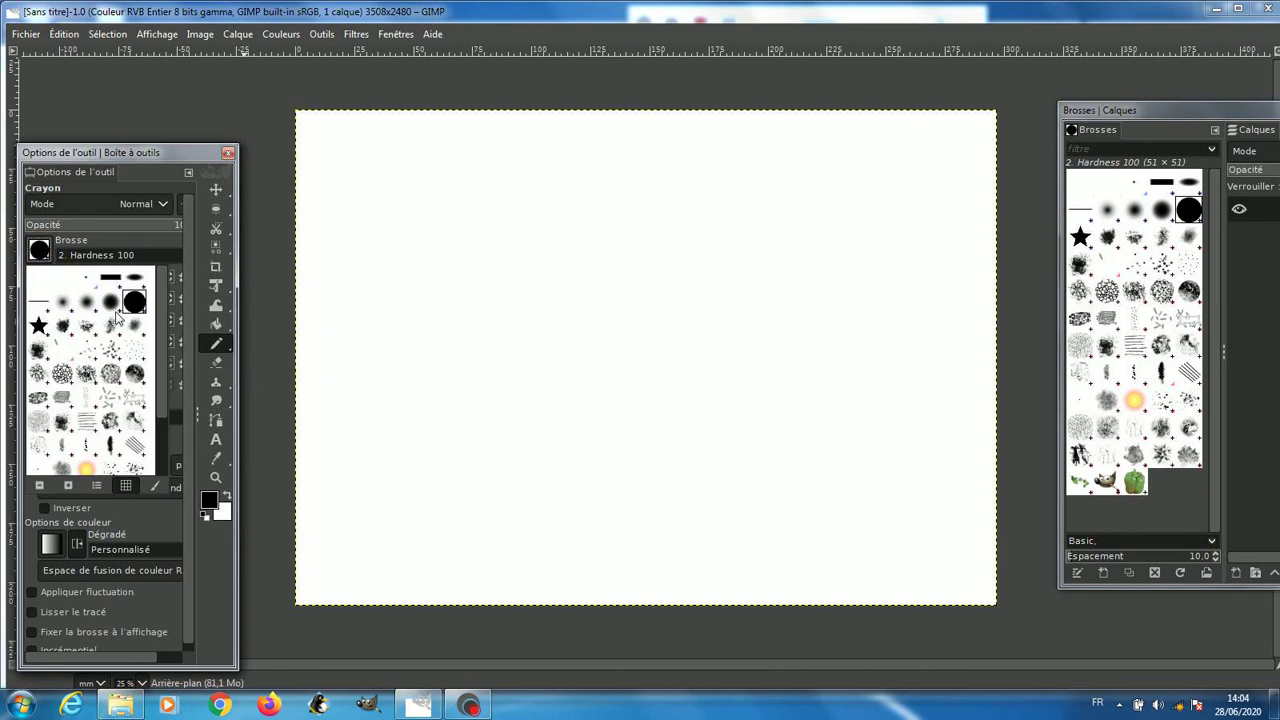
{"action": "left_click", "coordinate": [208, 499]}
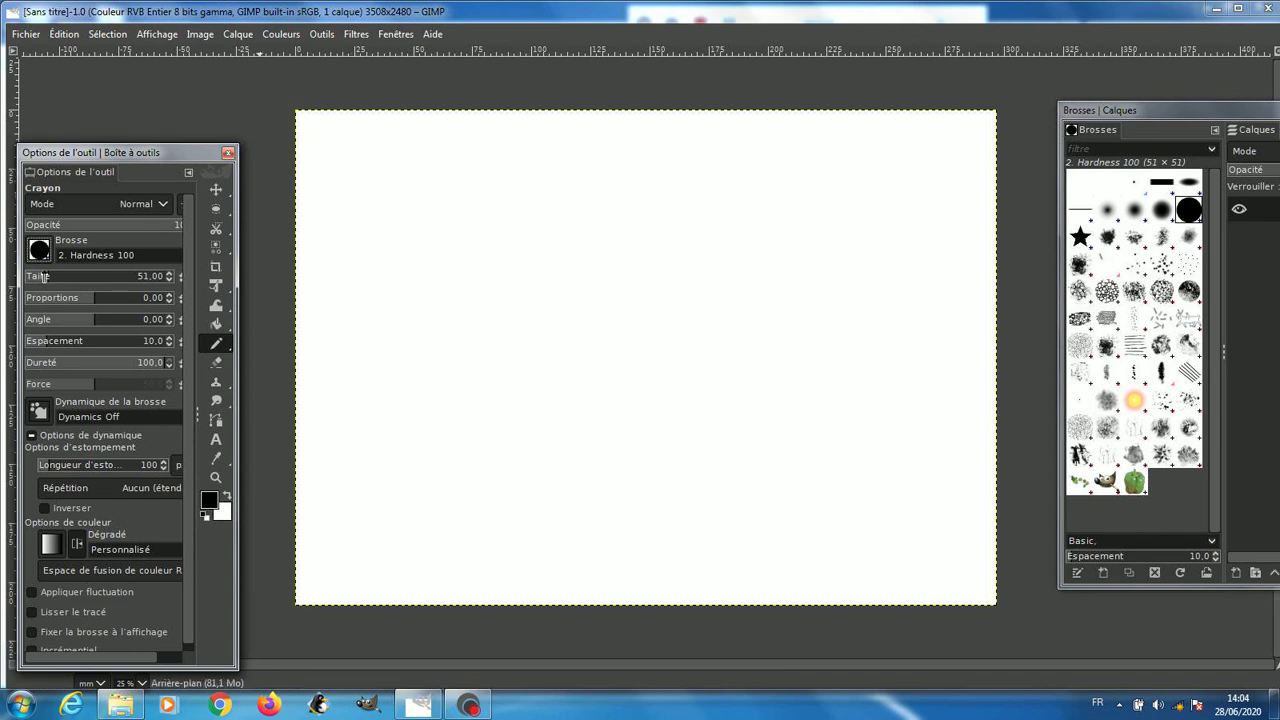
{"action": "left_click_drag", "start_coordinate": [45, 277], "coordinate": [64, 276]}
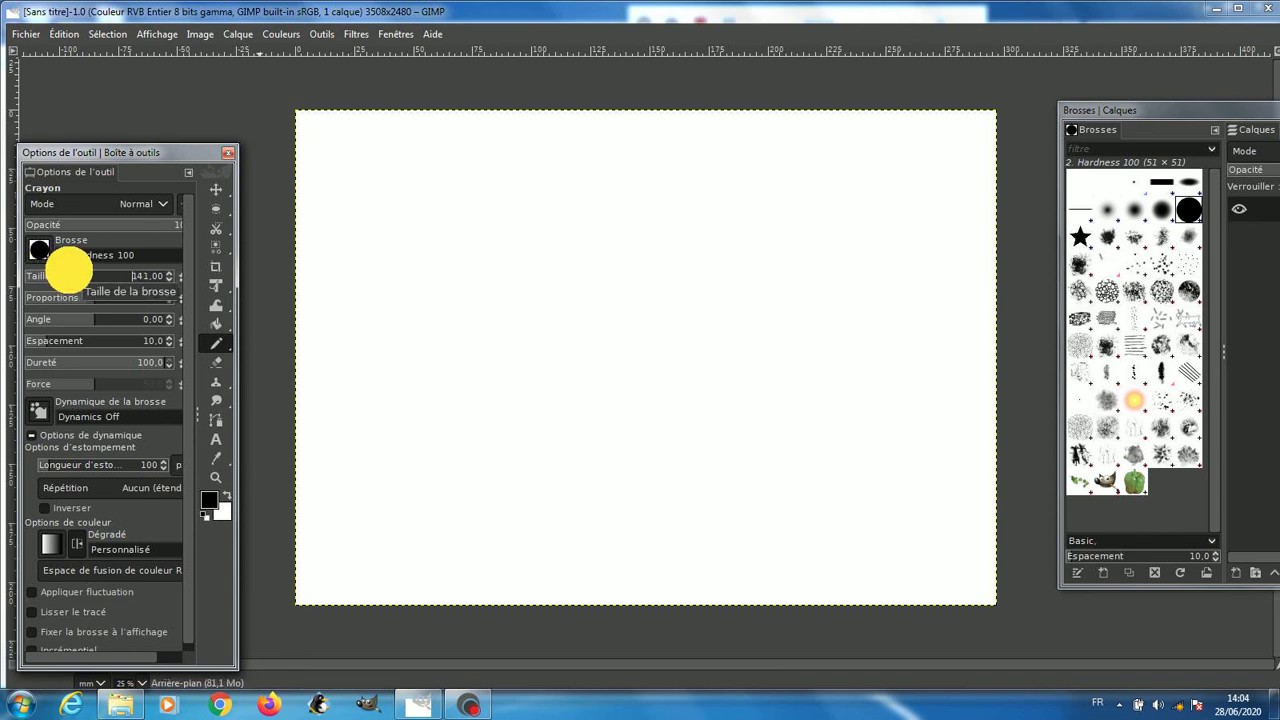
{"action": "left_click", "coordinate": [358, 151]}
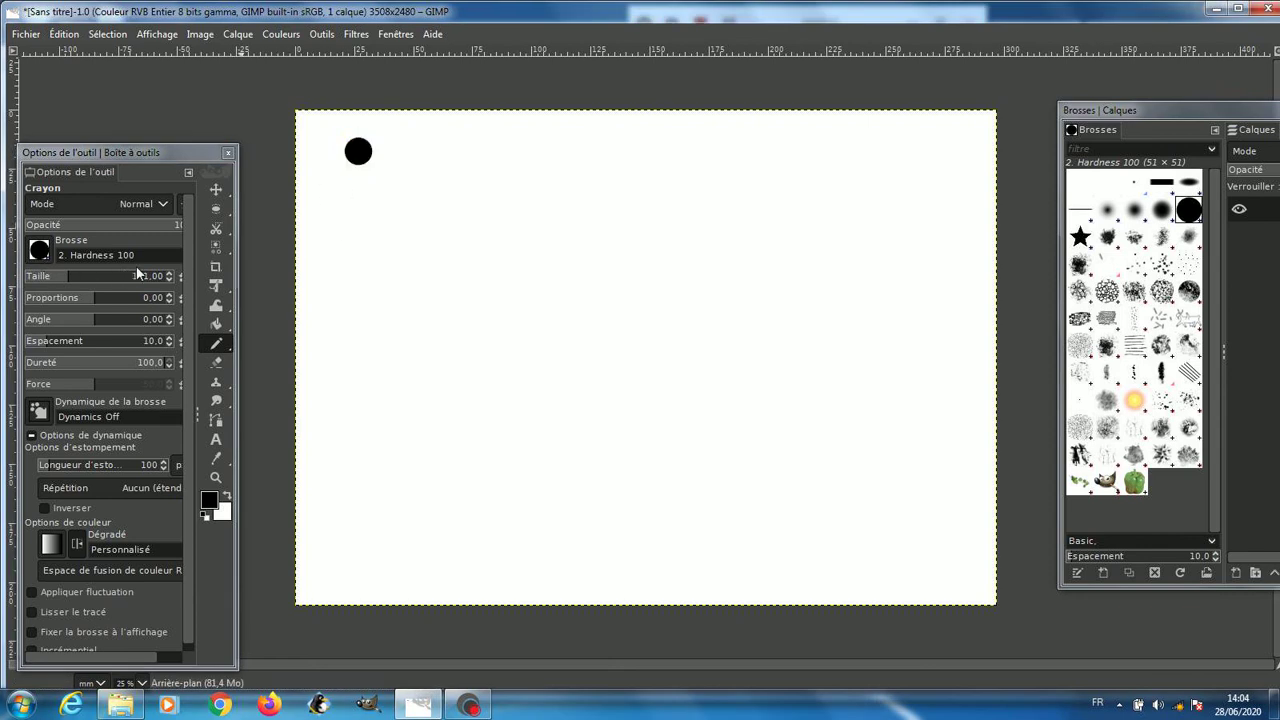
Widen the tool options window, reset the brush size, and paint a small dot to the right of the first one.
{"action": "left_click_drag", "start_coordinate": [237, 260], "coordinate": [272, 264]}
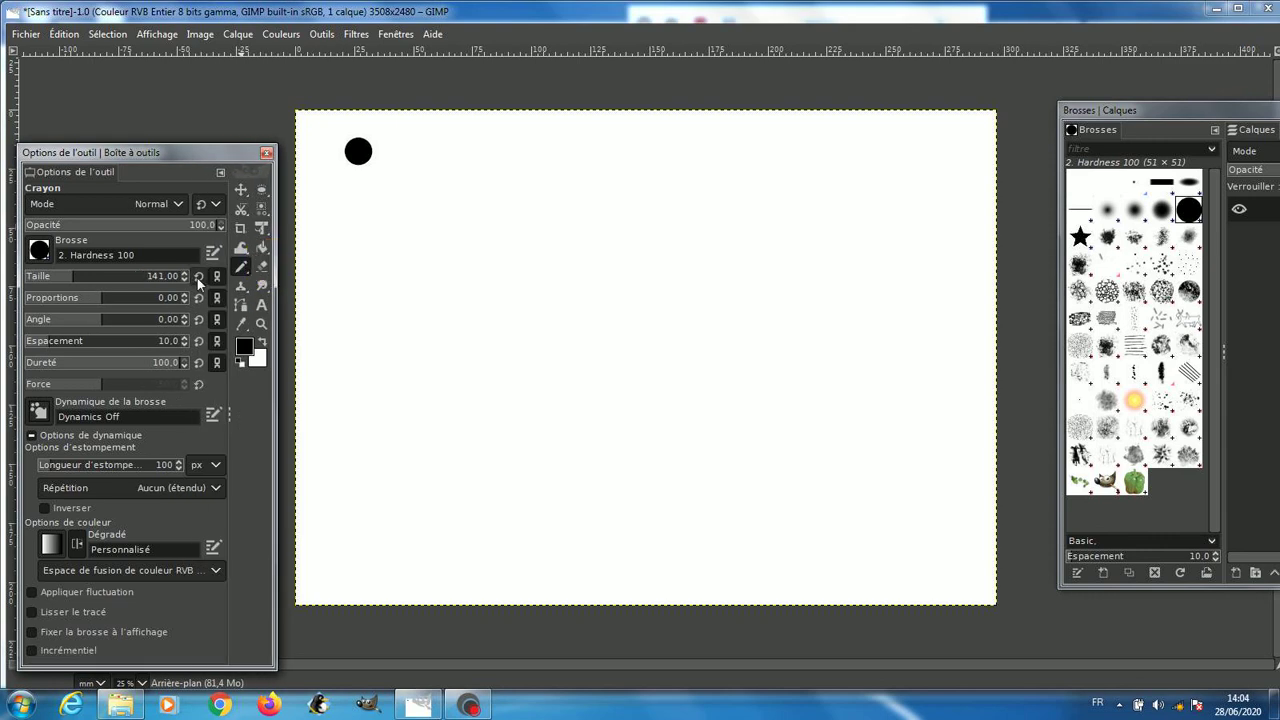
{"action": "left_click", "coordinate": [198, 277]}
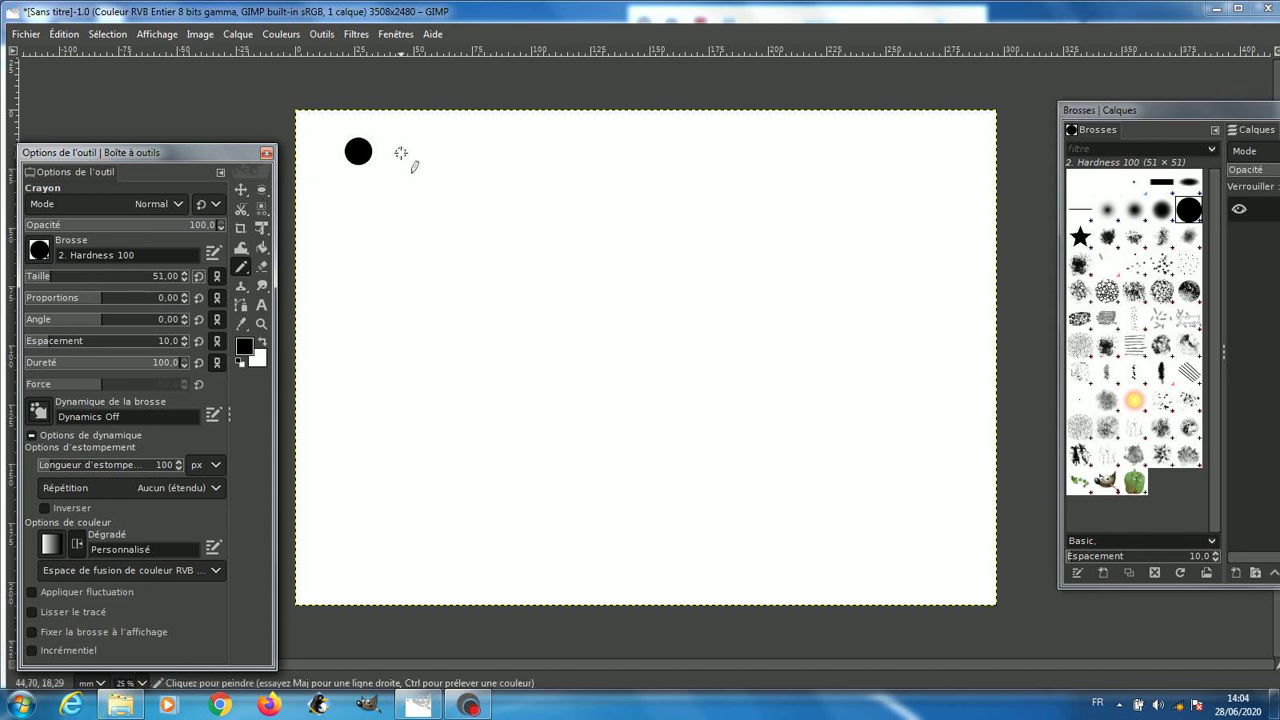
{"action": "left_click", "coordinate": [400, 152]}
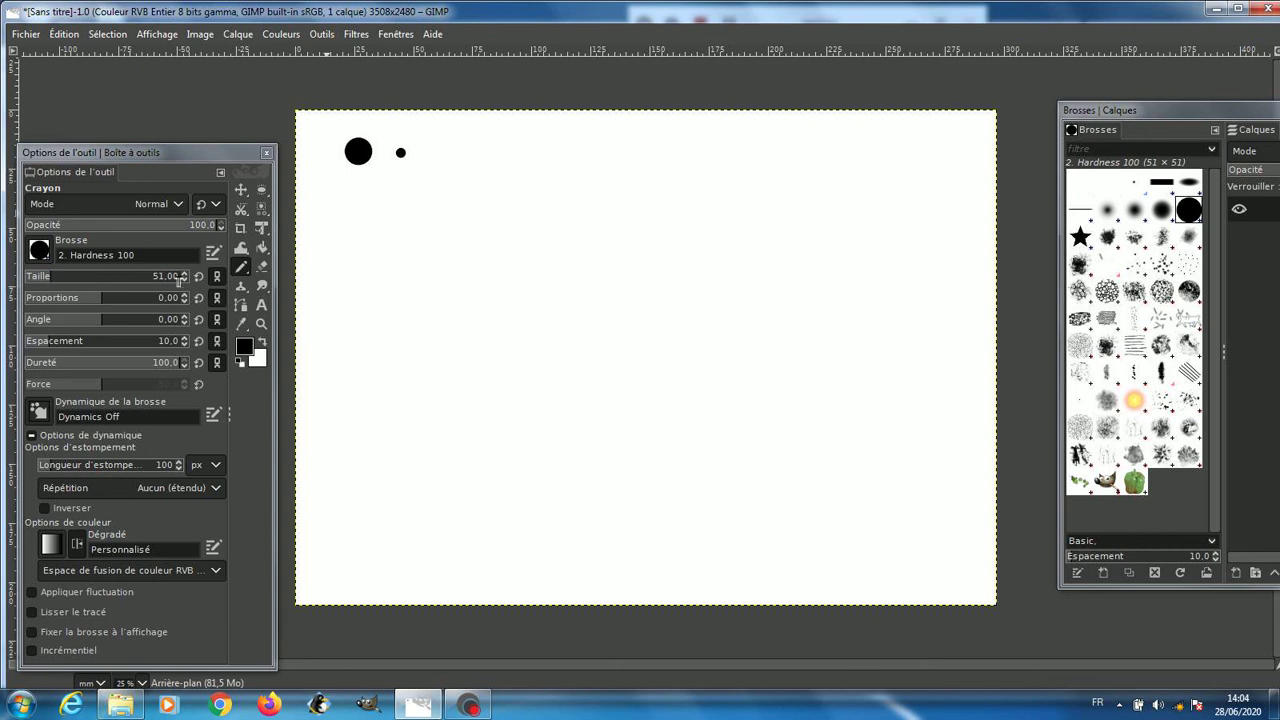
Paint a large dot with brush size 848 right of the small ones and a medium dot with size 336 below them.
{"action": "left_click", "coordinate": [183, 281]}
{"action": "left_click", "coordinate": [184, 271]}
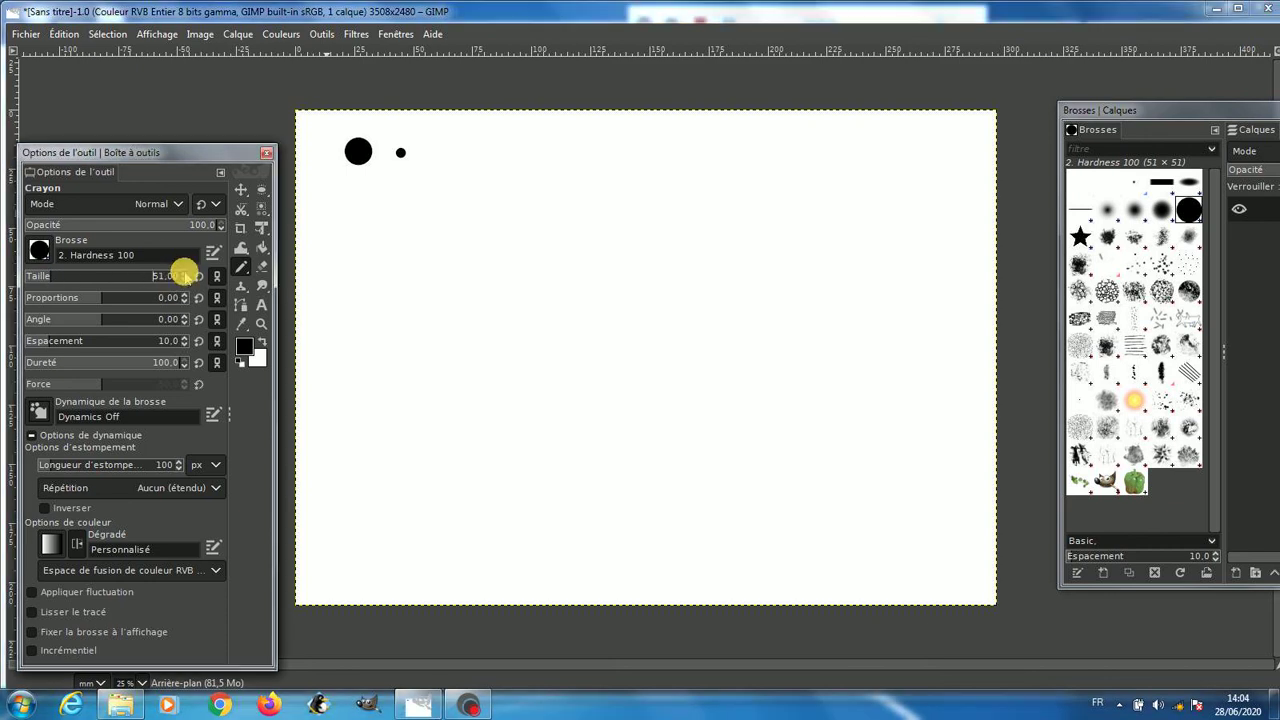
{"action": "left_click", "coordinate": [184, 272]}
{"action": "mouse_move", "coordinate": [165, 270]}
{"action": "left_mouse_down"}
{"action": "mouse_move", "coordinate": [152, 269]}
{"action": "mouse_move", "coordinate": [163, 268]}
{"action": "left_mouse_up"}
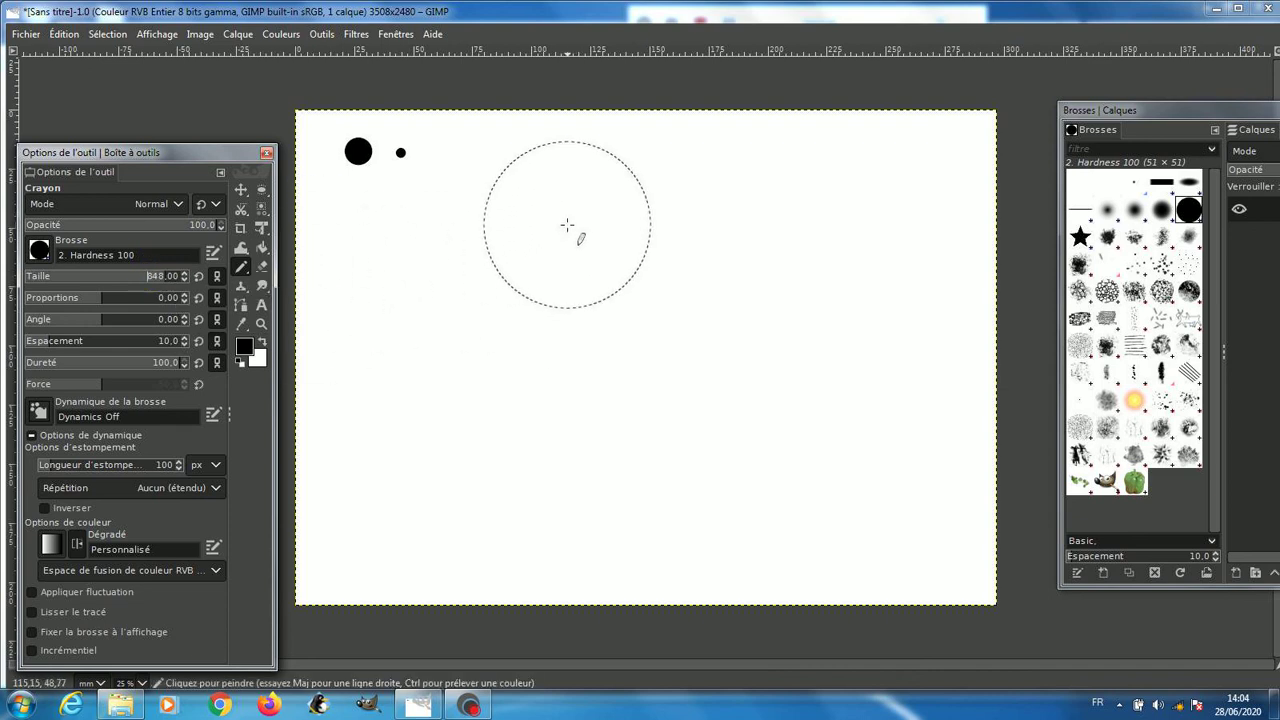
{"action": "left_click", "coordinate": [545, 211]}
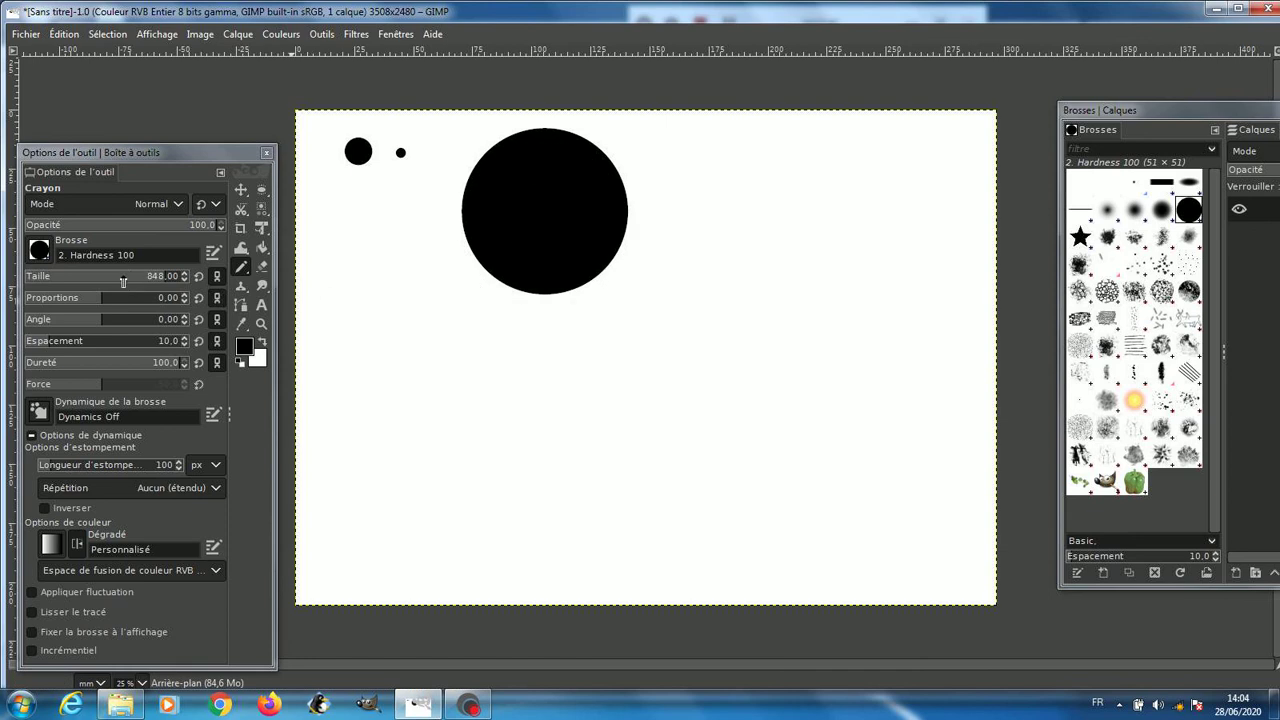
{"action": "mouse_move", "coordinate": [123, 277]}
{"action": "left_mouse_down"}
{"action": "mouse_move", "coordinate": [100, 267]}
{"action": "mouse_move", "coordinate": [131, 268]}
{"action": "mouse_move", "coordinate": [104, 268]}
{"action": "left_mouse_up"}
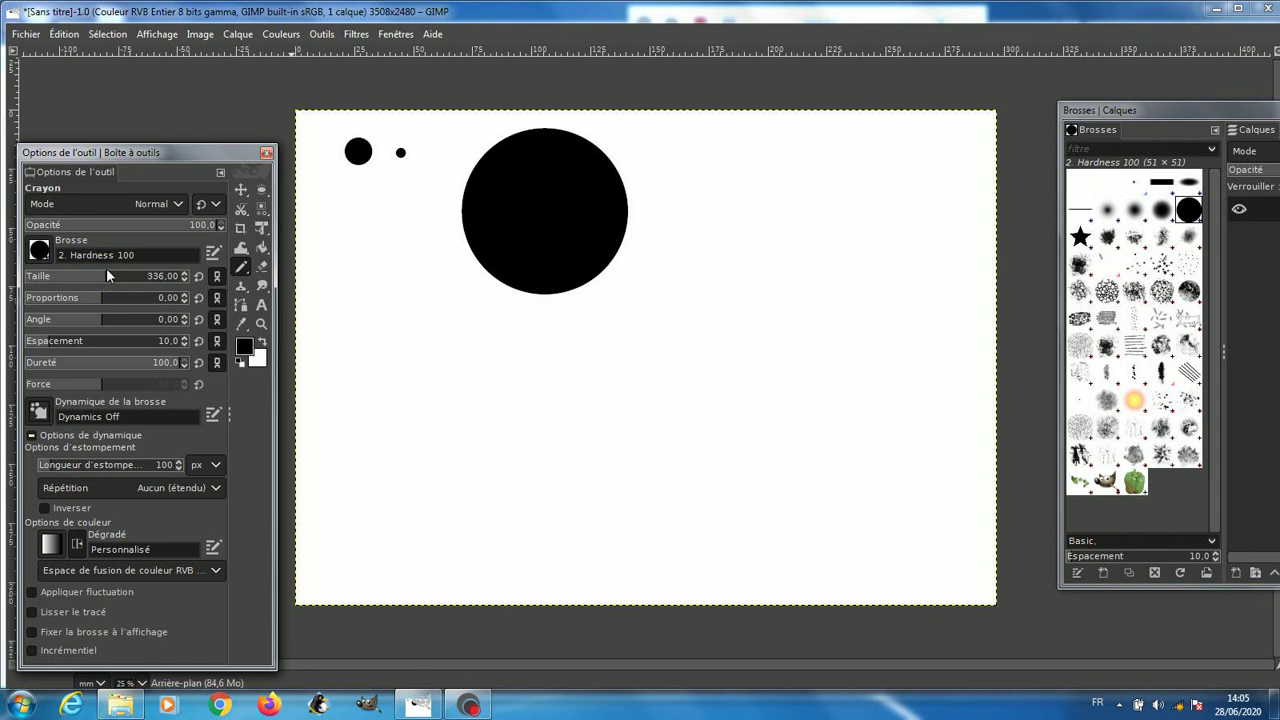
{"action": "left_click", "coordinate": [385, 228]}
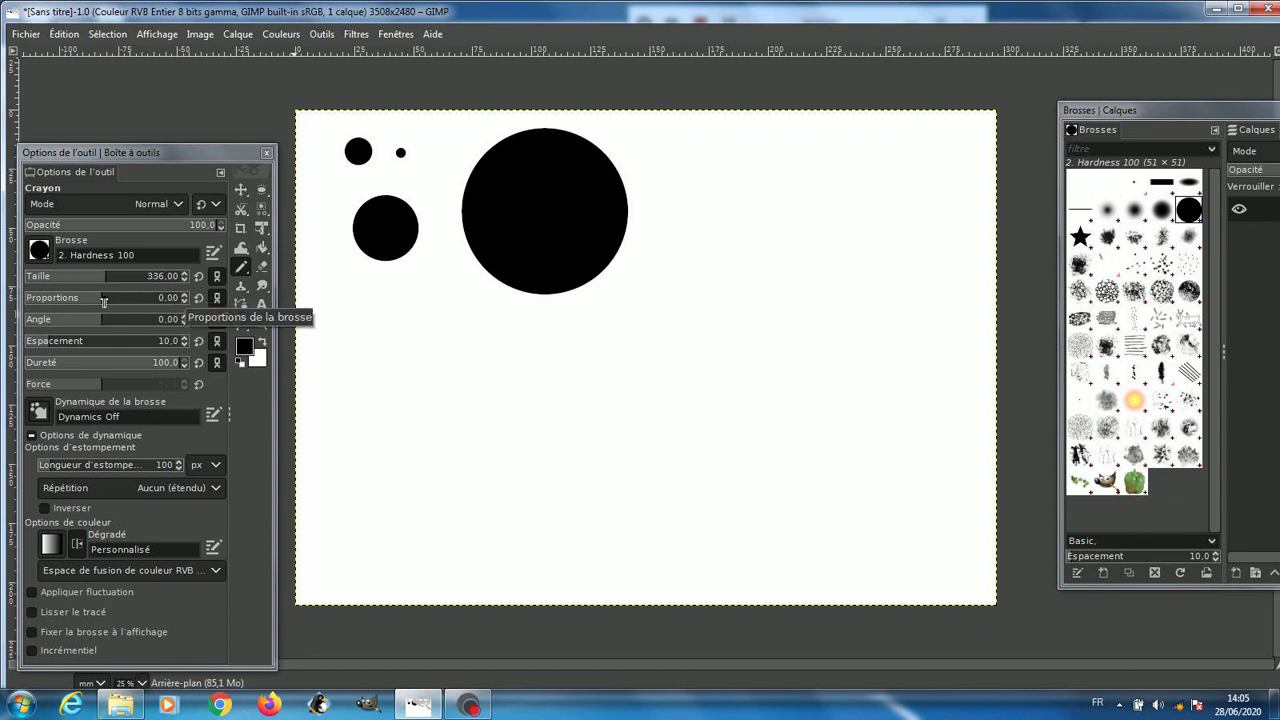
Stamp a flat horizontal ellipse with brush proportions 17 and a narrow vertical one with proportions -12, right of the large dot.
{"action": "left_click_drag", "start_coordinate": [101, 298], "coordinate": [175, 293]}
{"action": "left_click", "coordinate": [738, 210]}
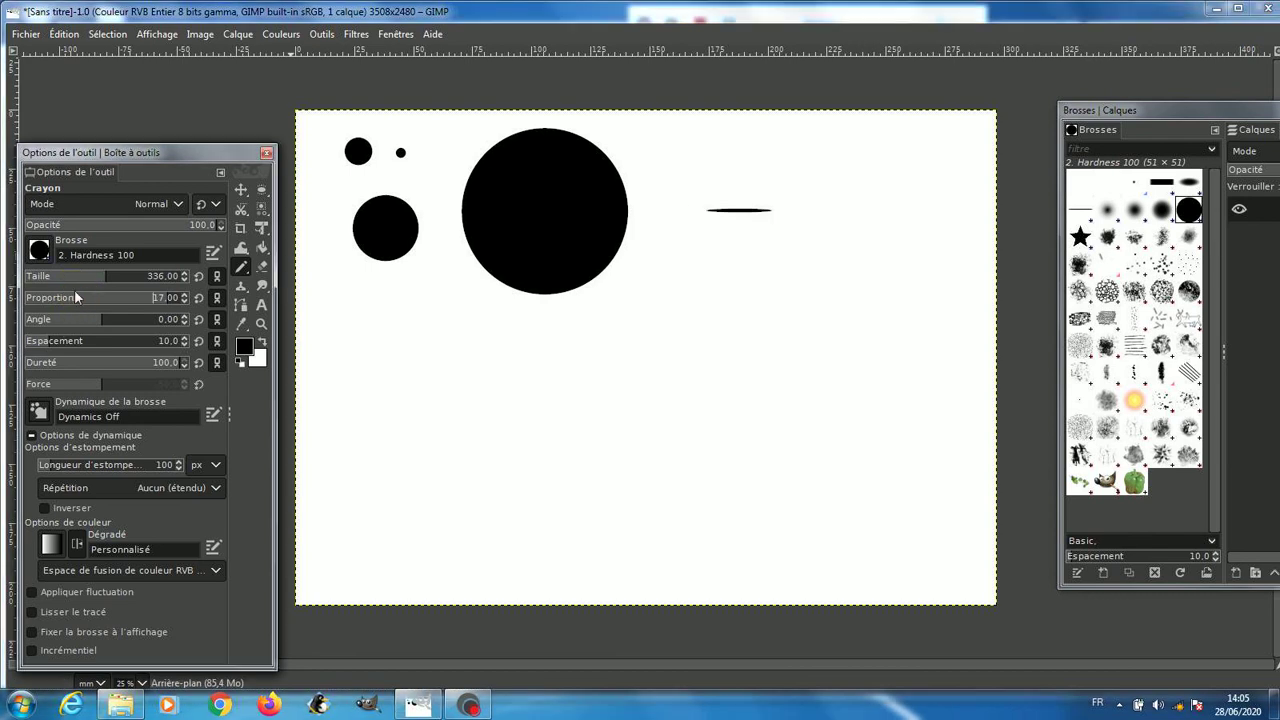
{"action": "left_click_drag", "start_coordinate": [166, 297], "coordinate": [55, 290]}
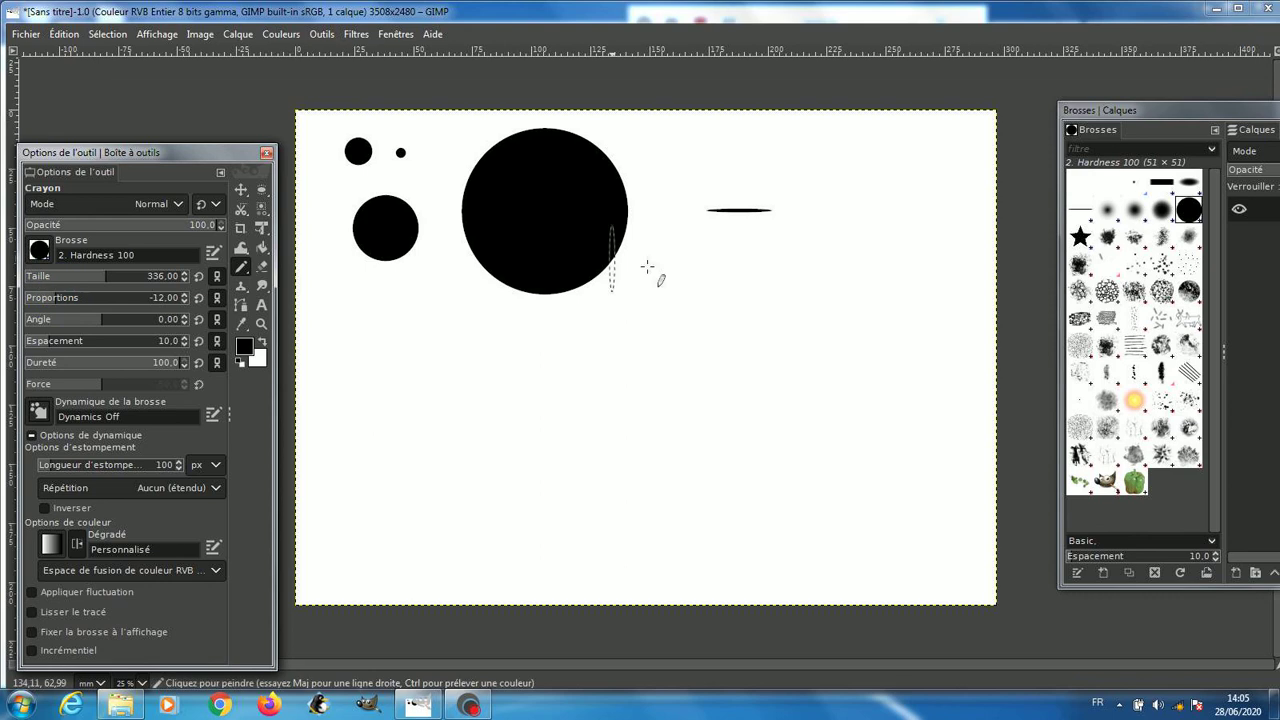
{"action": "left_click", "coordinate": [826, 205]}
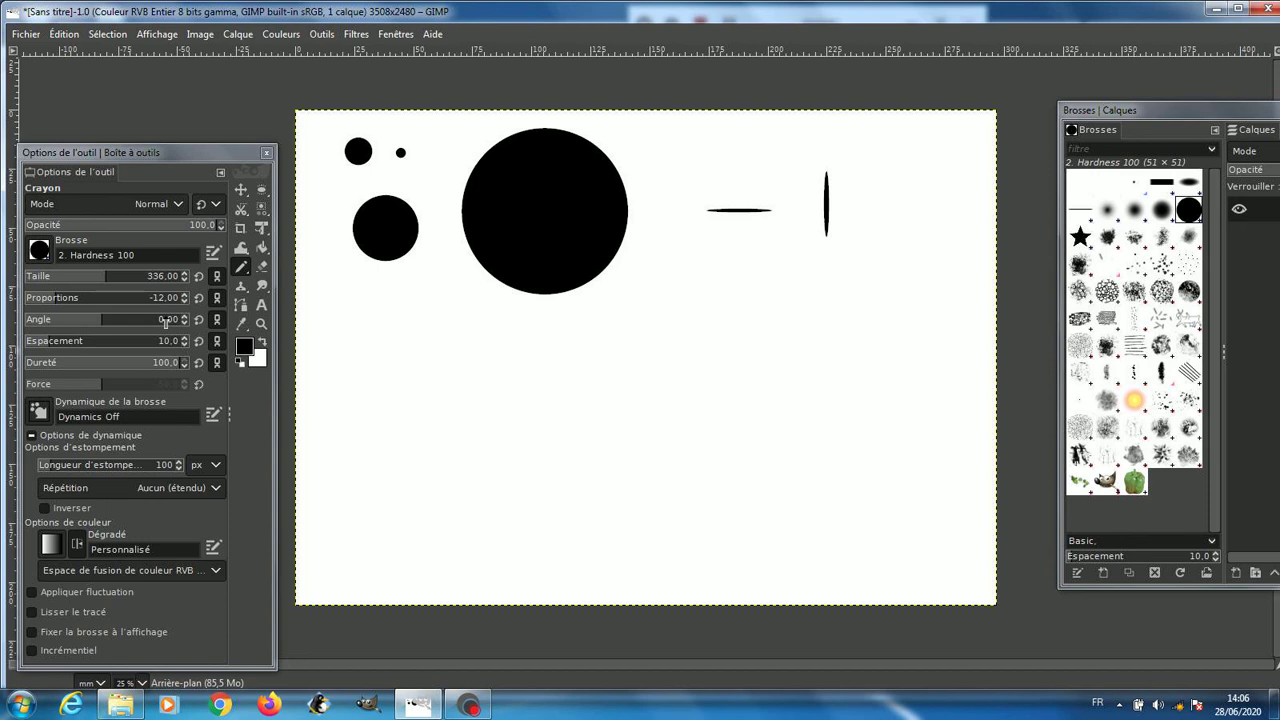
Set the brush angle to 45 and stamp a diagonal ellipse to the right of the vertical one.
{"action": "mouse_move", "coordinate": [166, 322]}
{"action": "left_mouse_down"}
{"action": "mouse_move", "coordinate": [190, 321]}
{"action": "mouse_move", "coordinate": [172, 320]}
{"action": "left_mouse_up"}
{"action": "type", "text": "45156"}
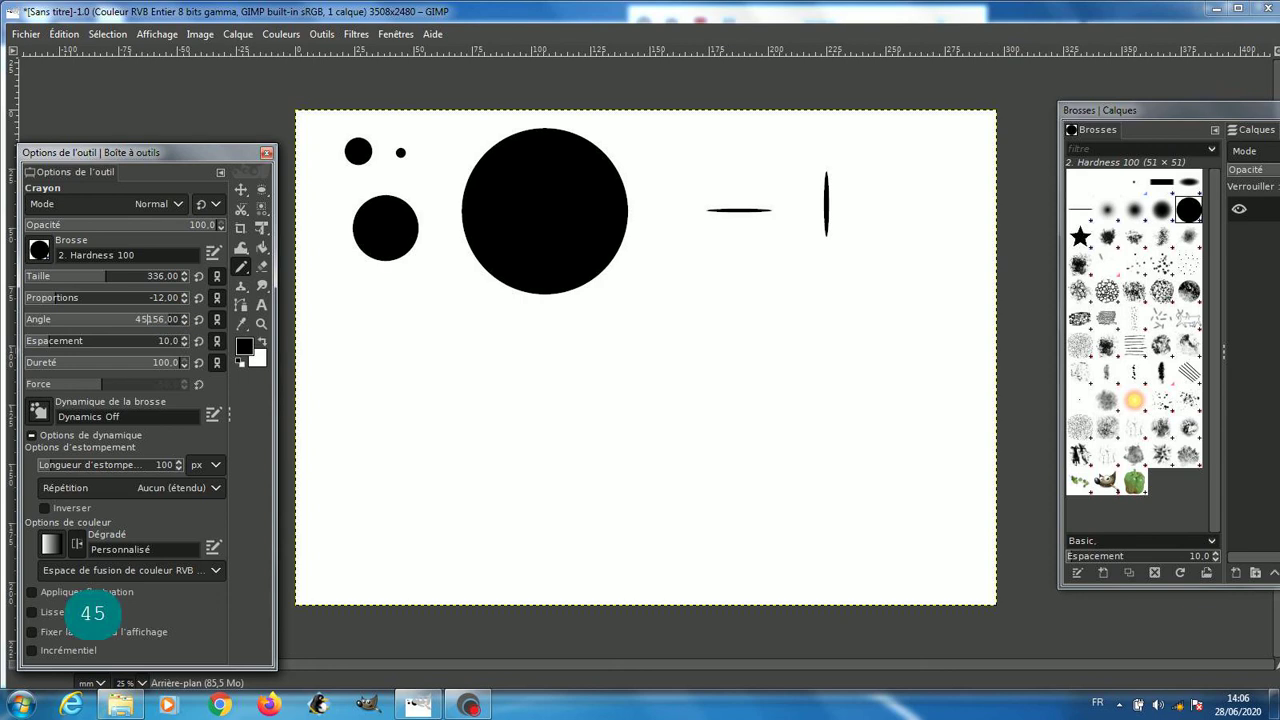
{"action": "key", "text": "Delete"}
{"action": "key", "text": "Delete"}
{"action": "key", "text": "Delete"}
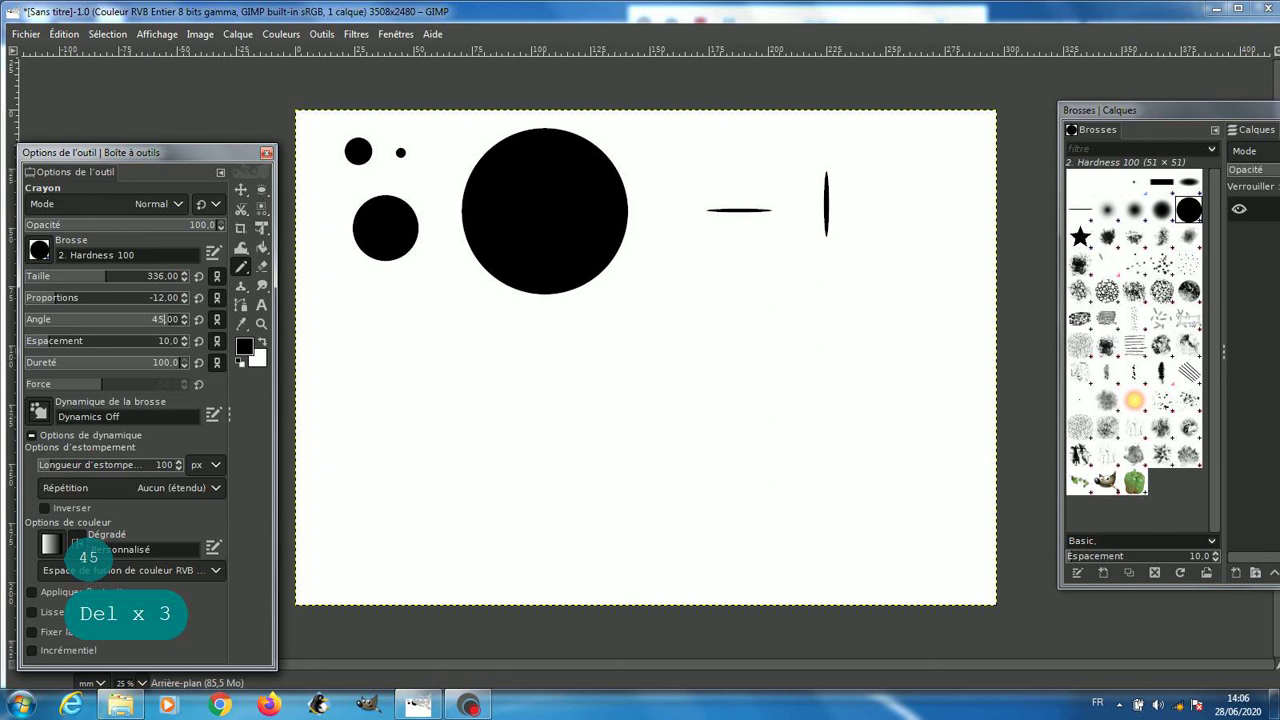
{"action": "key", "text": "Return"}
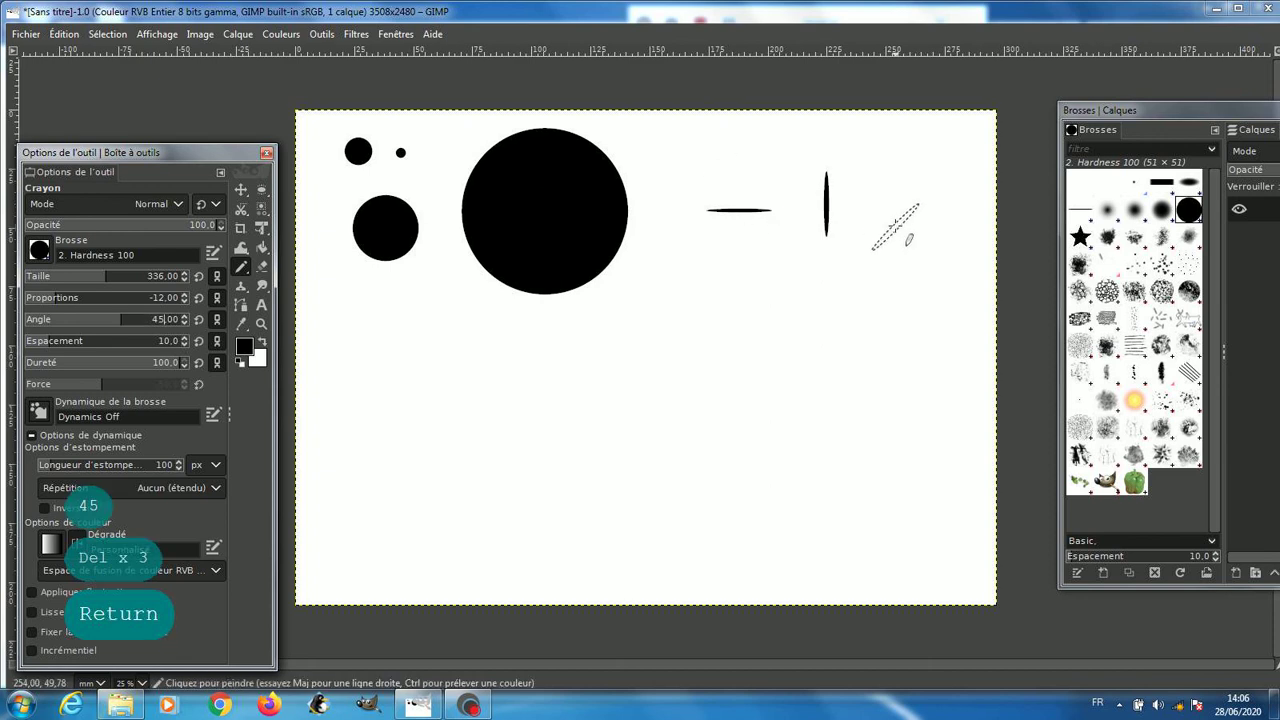
{"action": "left_click", "coordinate": [888, 210]}
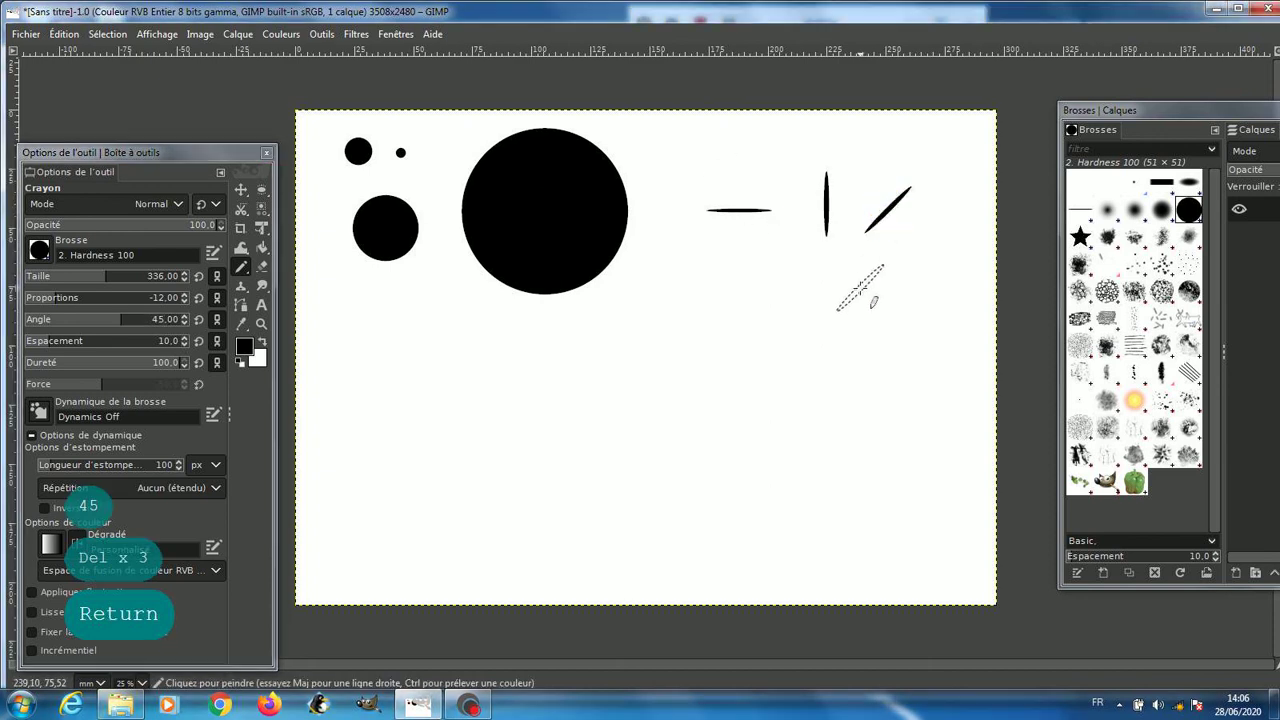
Set the brush angle to 90 and stamp two horizontal ellipses below the first row of ellipses.
{"action": "left_click", "coordinate": [151, 314]}
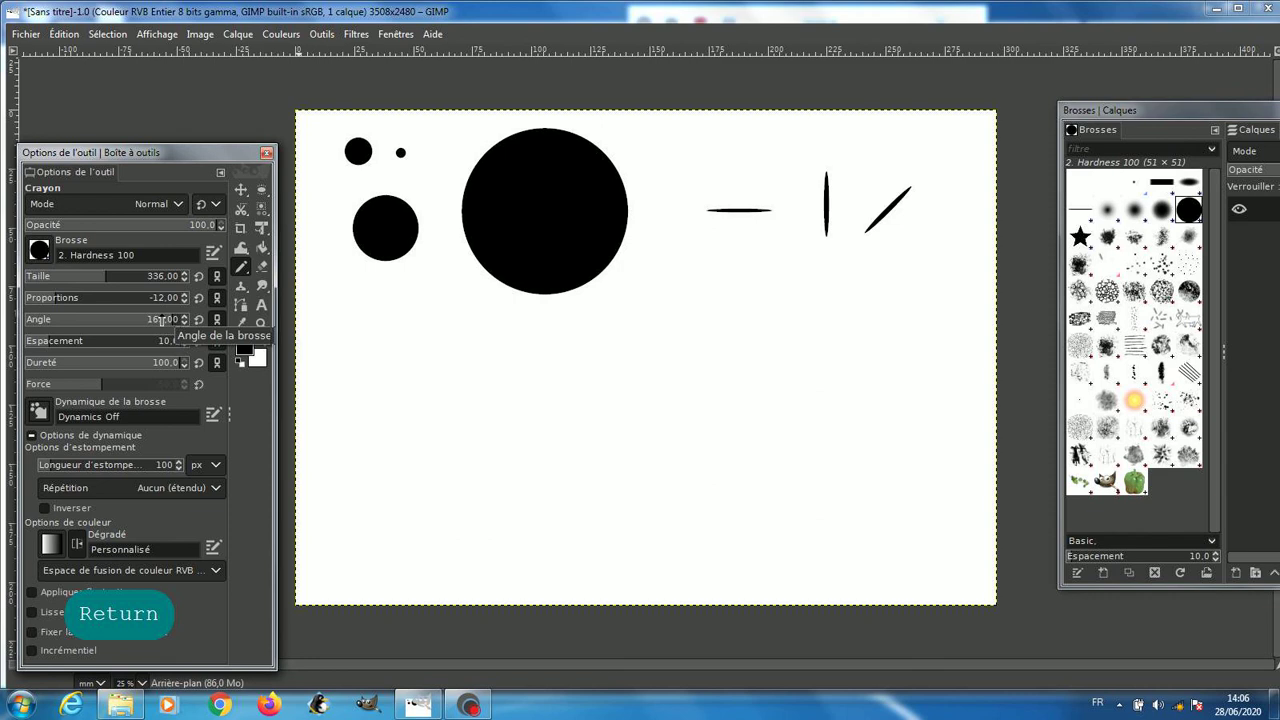
{"action": "key", "text": "Delete"}
{"action": "key", "text": "Delete"}
{"action": "key", "text": "Delete"}
{"action": "type", "text": "90"}
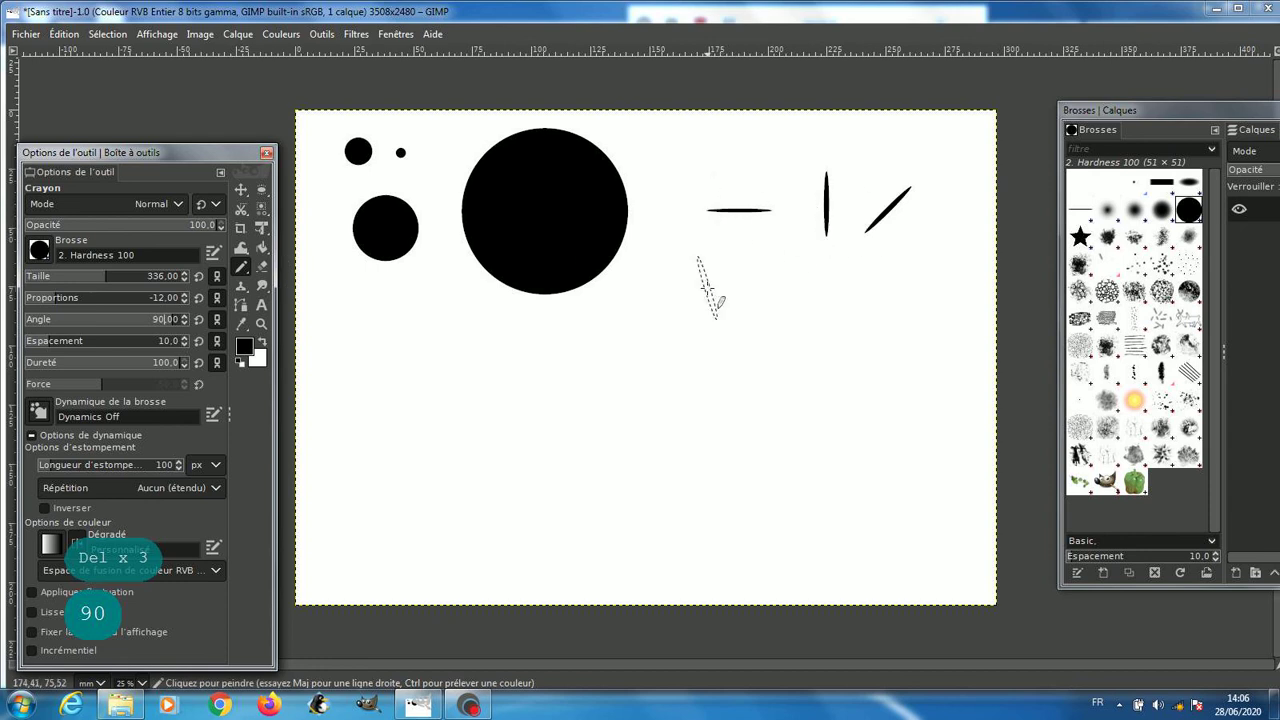
{"action": "left_click", "coordinate": [701, 286]}
{"action": "key", "text": "Return"}
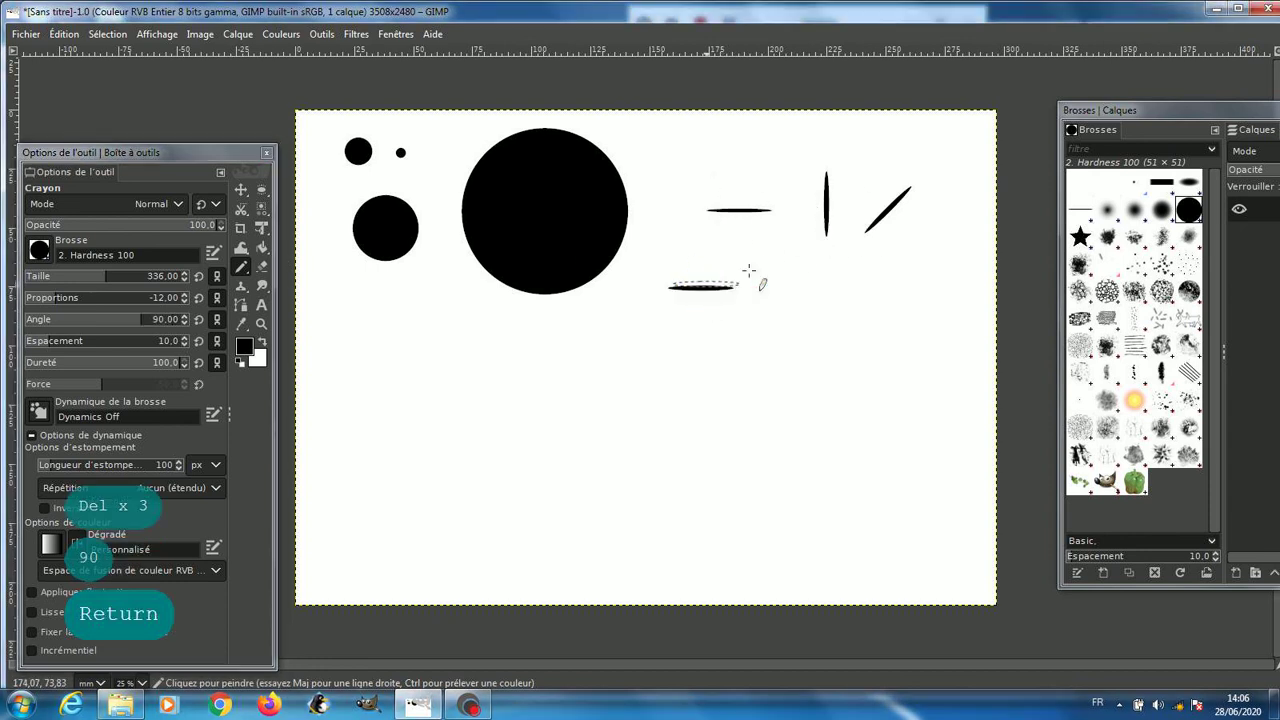
{"action": "left_click", "coordinate": [831, 273]}
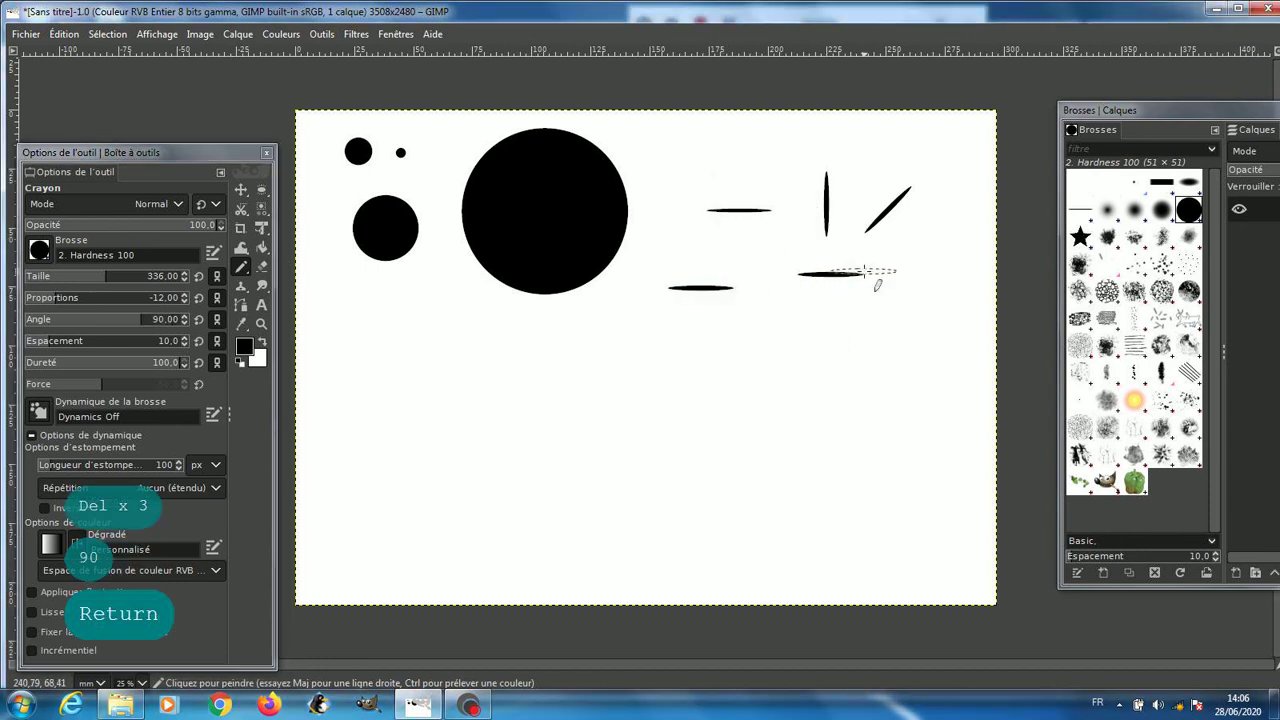
Set the brush angle to 180 and stamp two vertical ellipses, one right of the horizontal ones and one below the medium dot.
{"action": "left_click", "coordinate": [163, 317]}
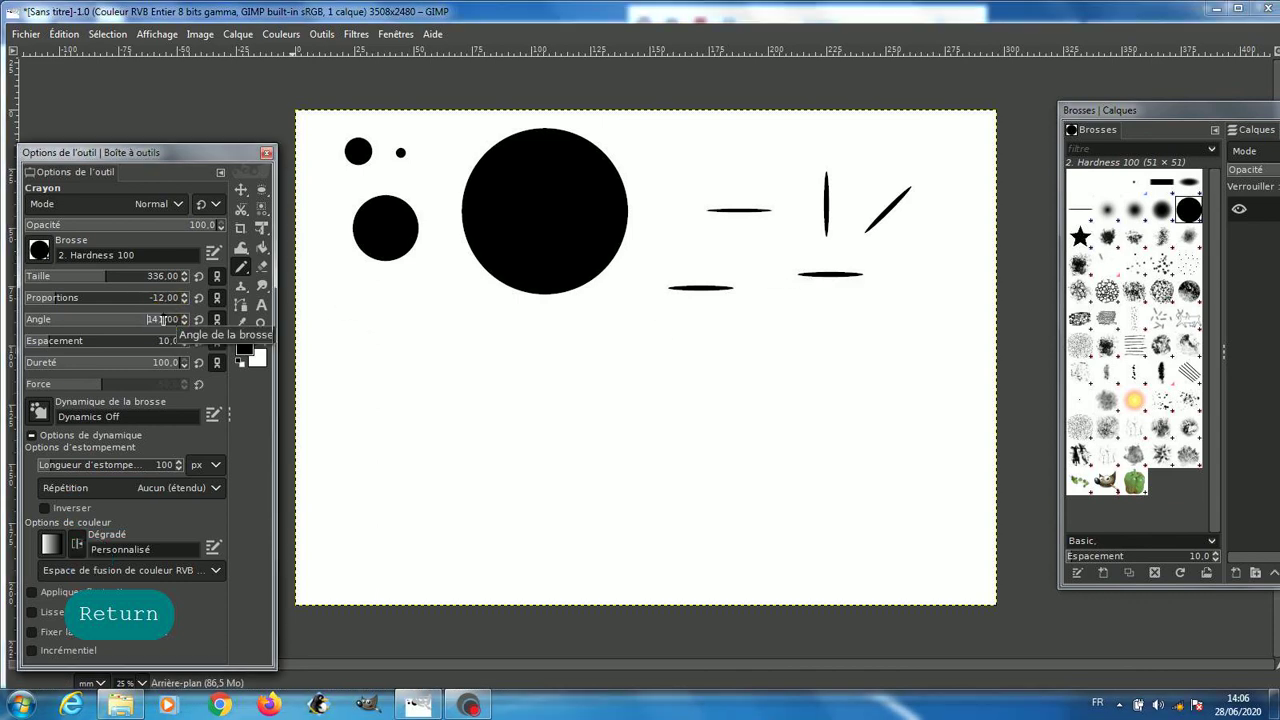
{"action": "type", "text": "180"}
{"action": "key", "text": "Return"}
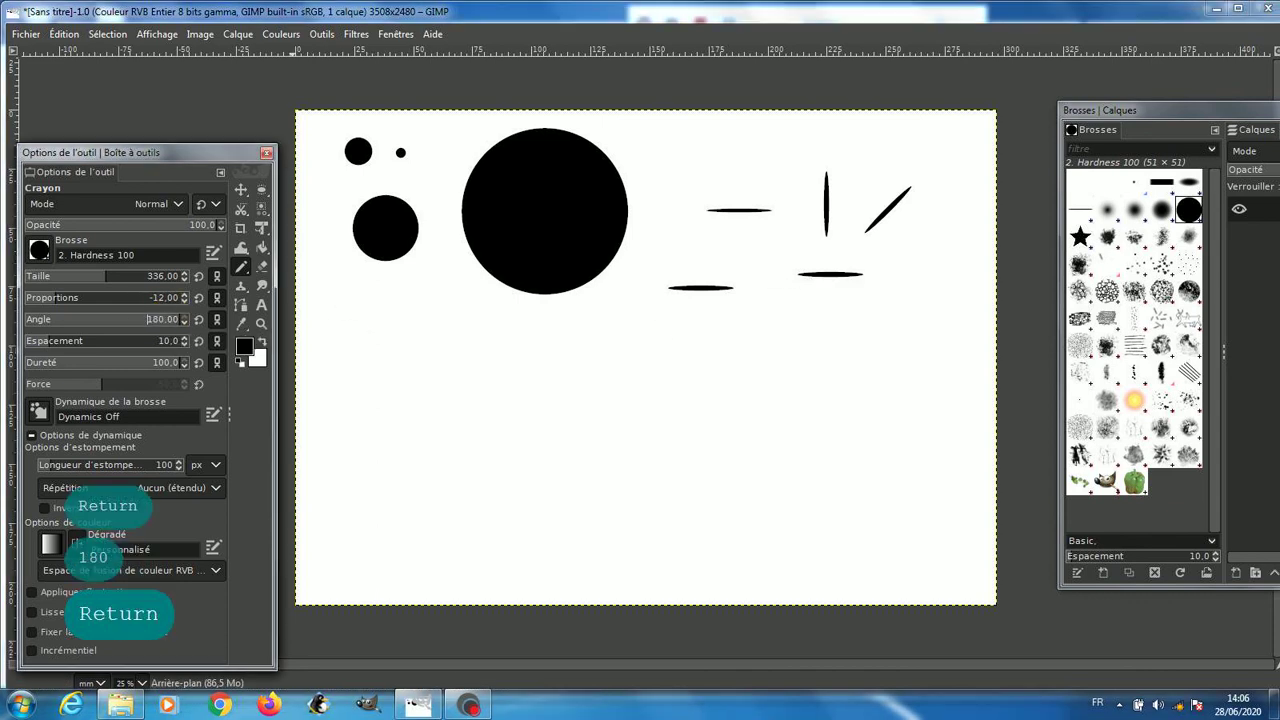
{"action": "left_click", "coordinate": [929, 256]}
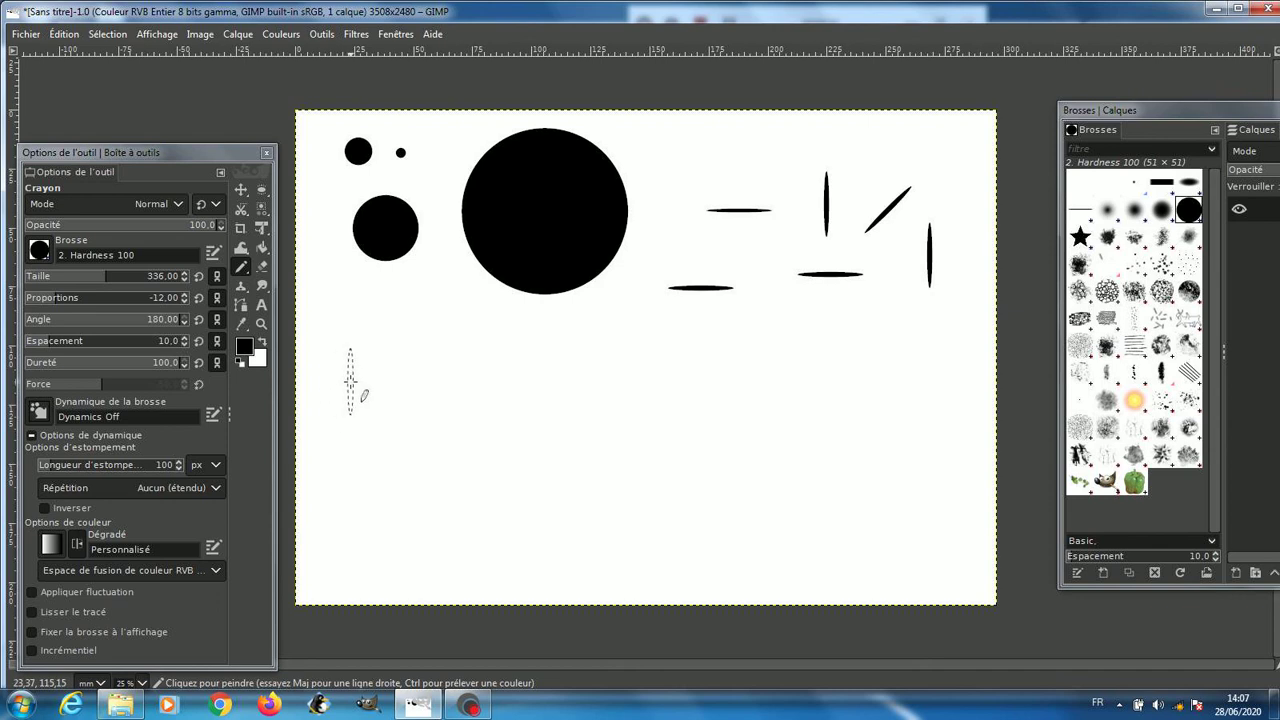
{"action": "left_click", "coordinate": [350, 381]}
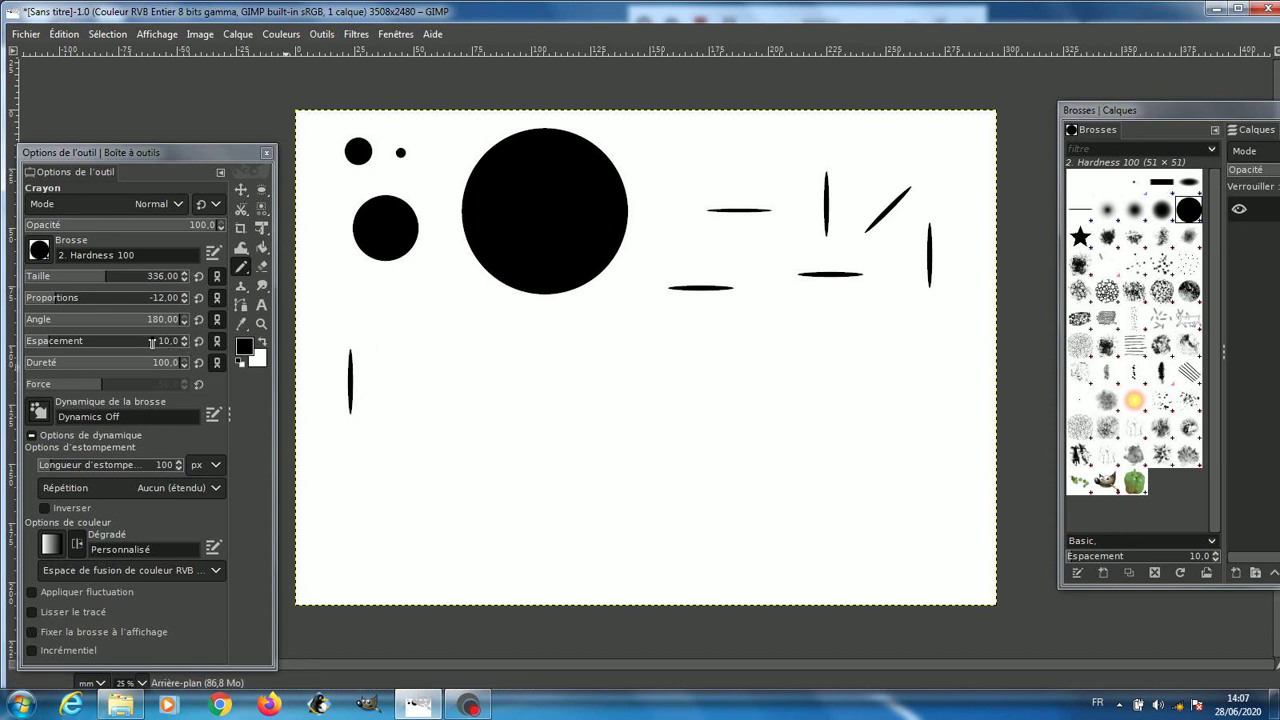
Set the brush spacing to 100 and paint a row of ten separate vertical ellipses across the lower part of the canvas.
{"action": "mouse_move", "coordinate": [151, 341]}
{"action": "left_mouse_down"}
{"action": "mouse_move", "coordinate": [173, 334]}
{"action": "mouse_move", "coordinate": [151, 341]}
{"action": "left_mouse_up"}
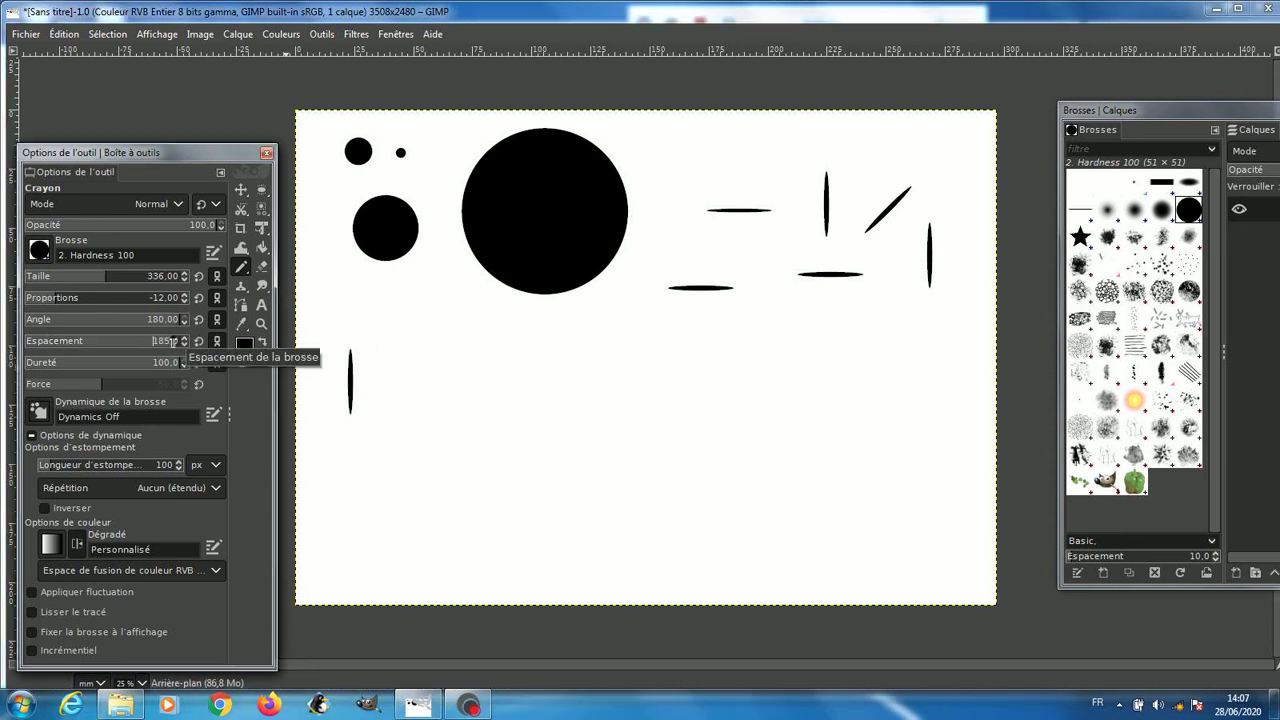
{"action": "type", "text": "10185,0"}
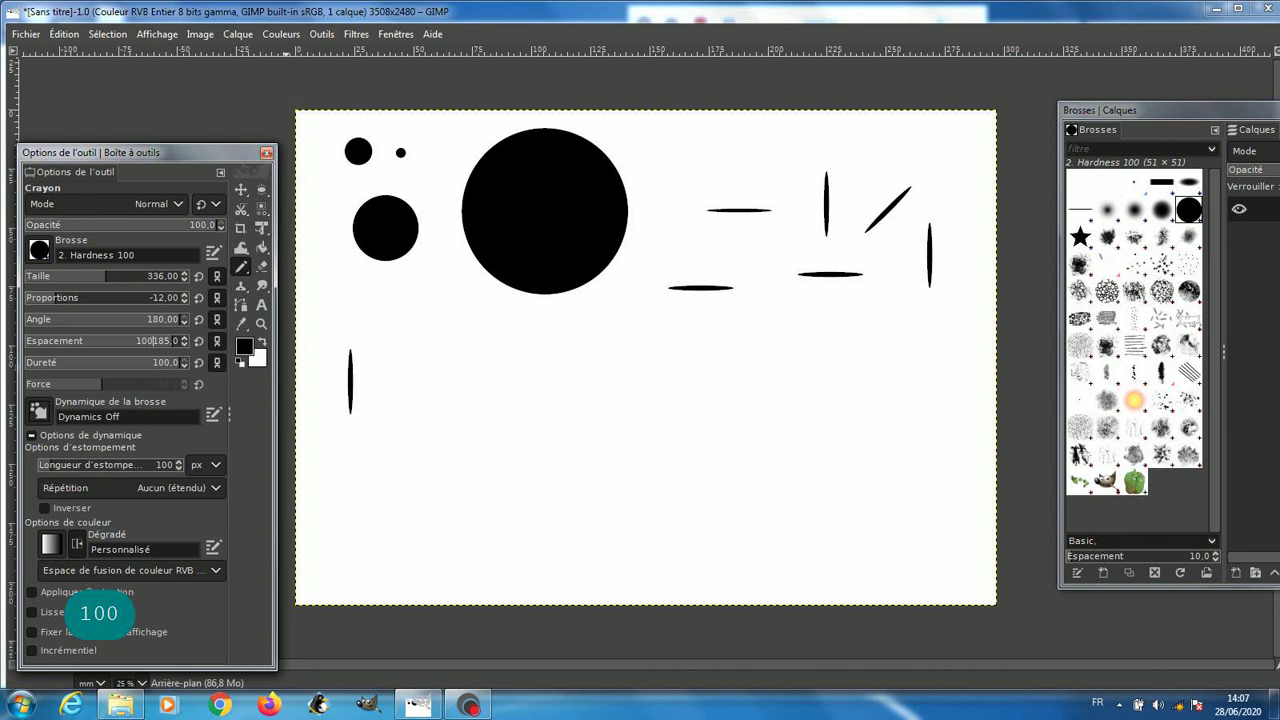
{"action": "key", "text": "Delete"}
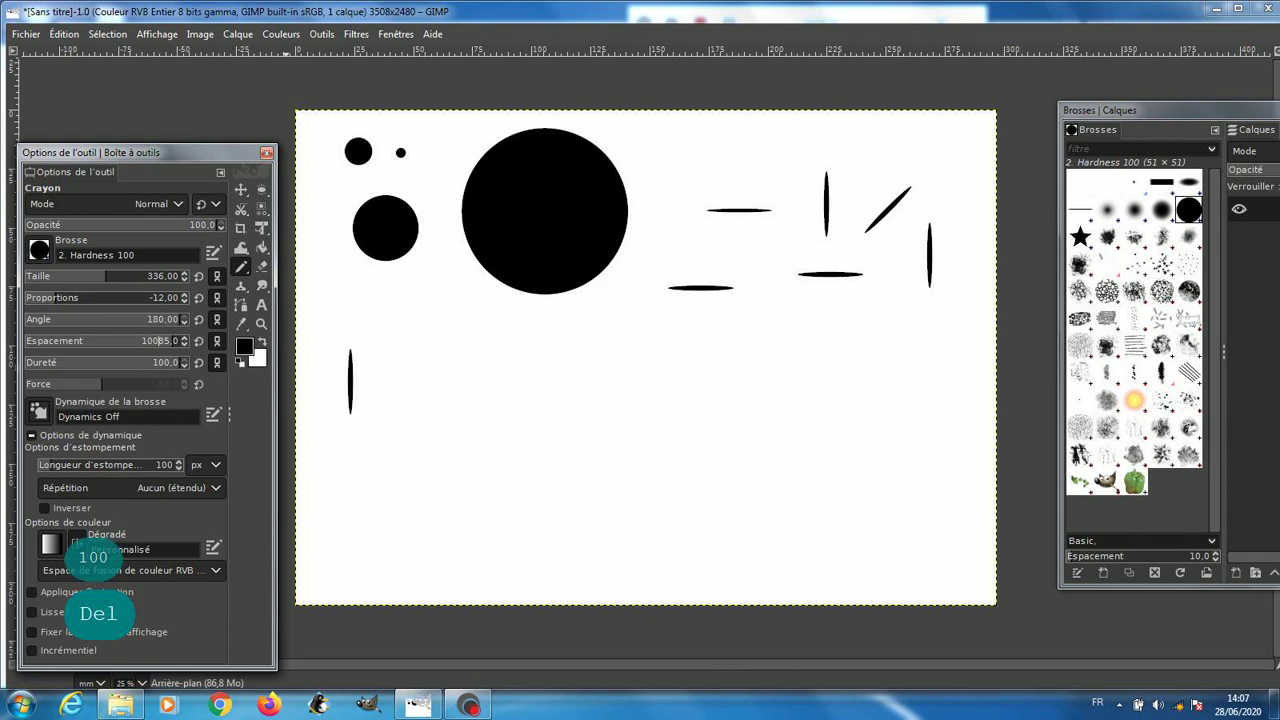
{"action": "key", "text": "Delete"}
{"action": "key", "text": "Delete"}
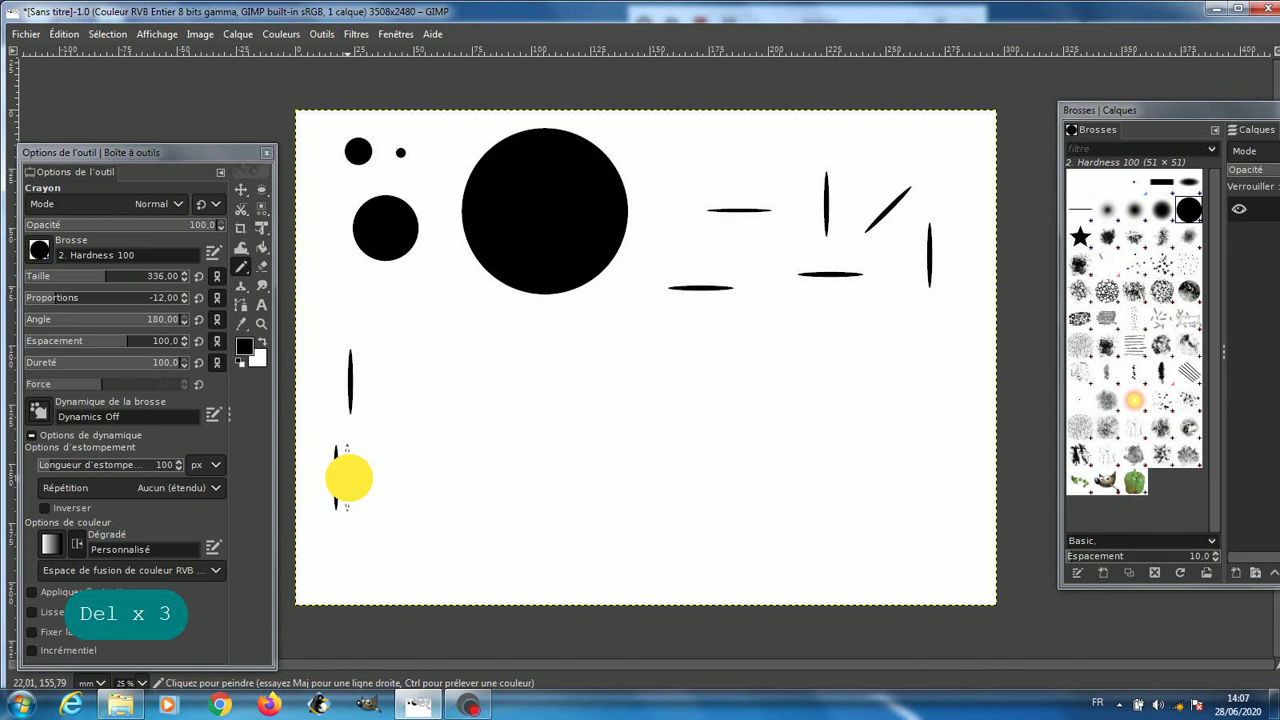
{"action": "left_click", "coordinate": [401, 478]}
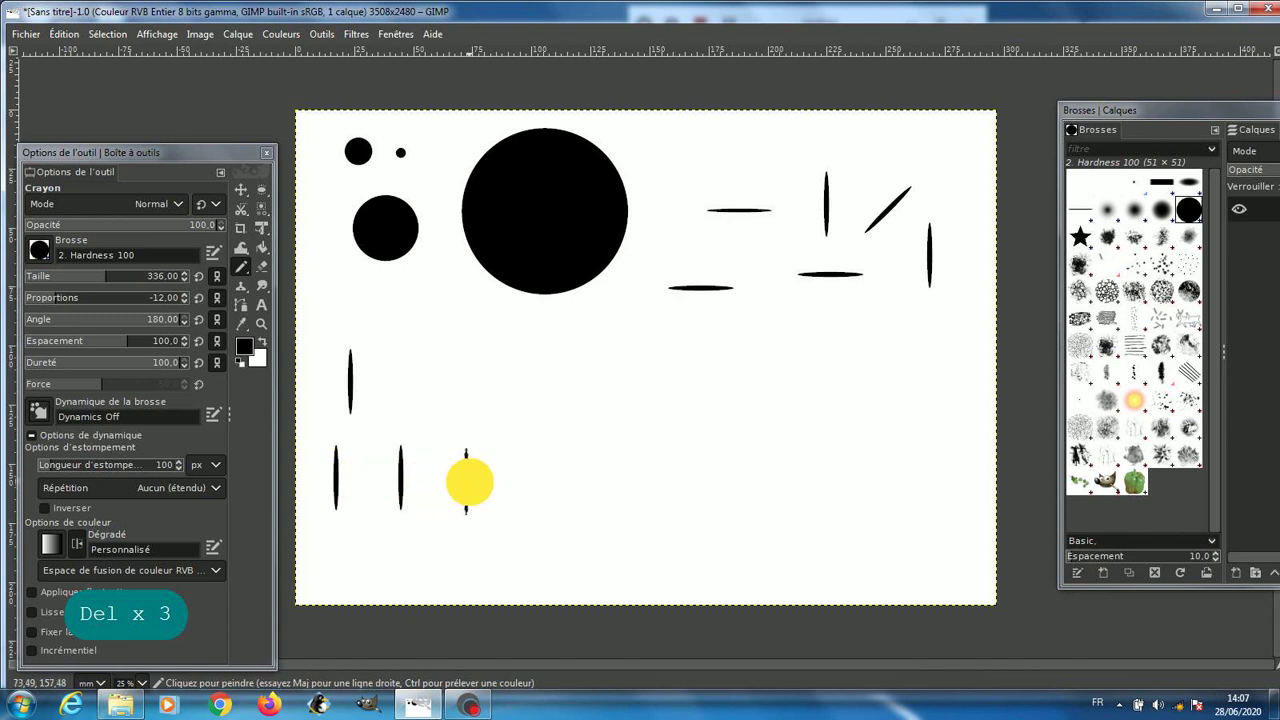
{"action": "left_click", "coordinate": [466, 478]}
{"action": "left_click", "coordinate": [532, 478]}
{"action": "left_click", "coordinate": [661, 466]}
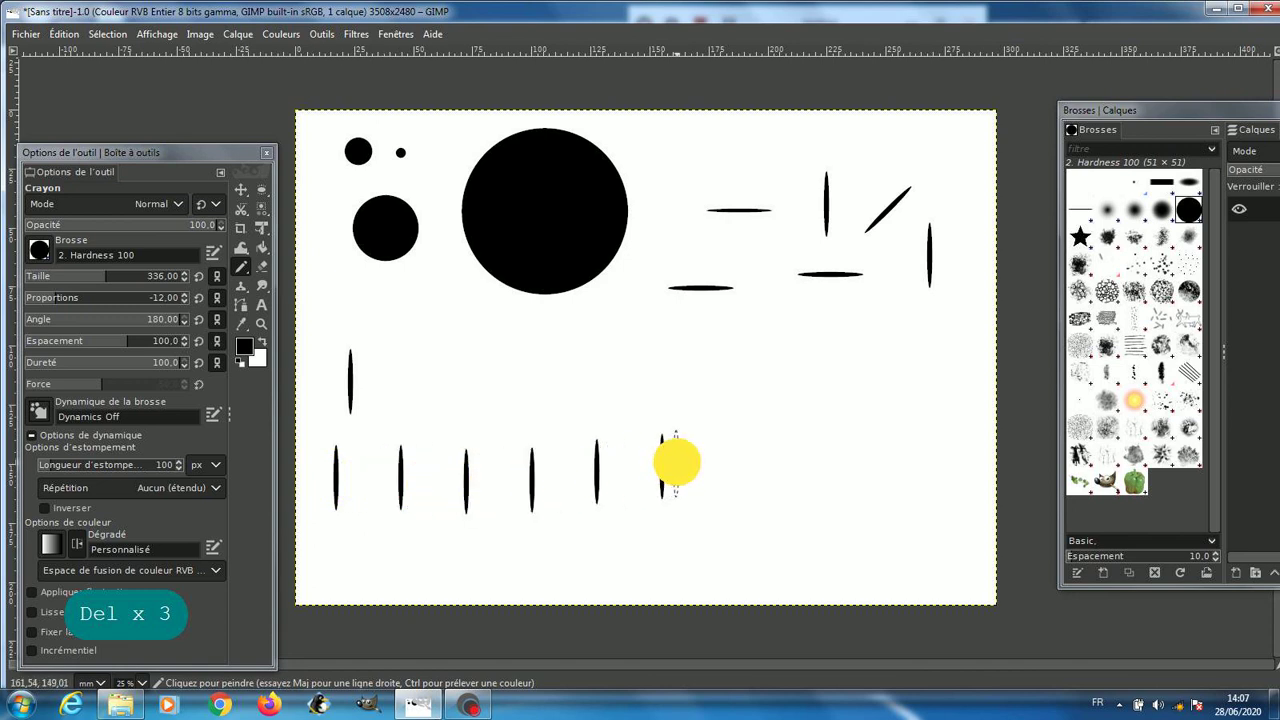
{"action": "left_click", "coordinate": [726, 458]}
{"action": "left_click", "coordinate": [792, 457]}
{"action": "left_click", "coordinate": [857, 454]}
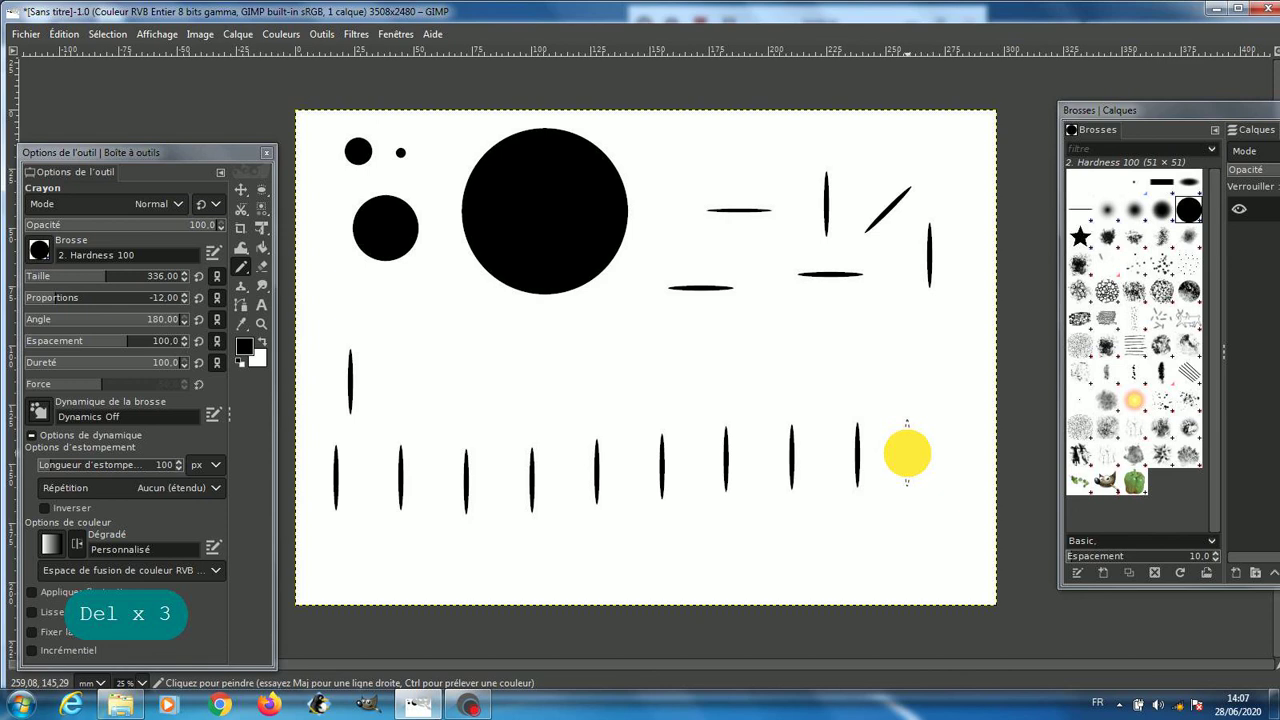
{"action": "left_click", "coordinate": [922, 450]}
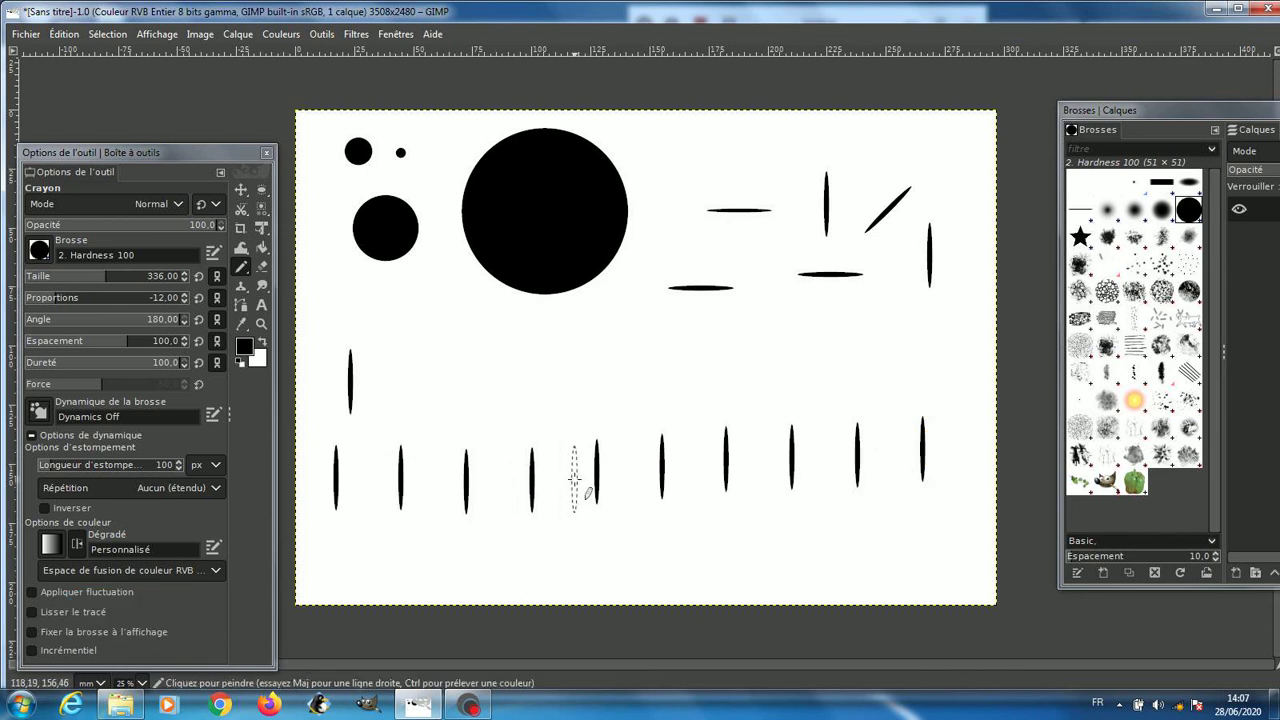
With proportions reset to 0, stamp a round dot beside the lone vertical ellipse and paint a long looping stroke with spacing 50.
{"action": "left_click", "coordinate": [200, 296]}
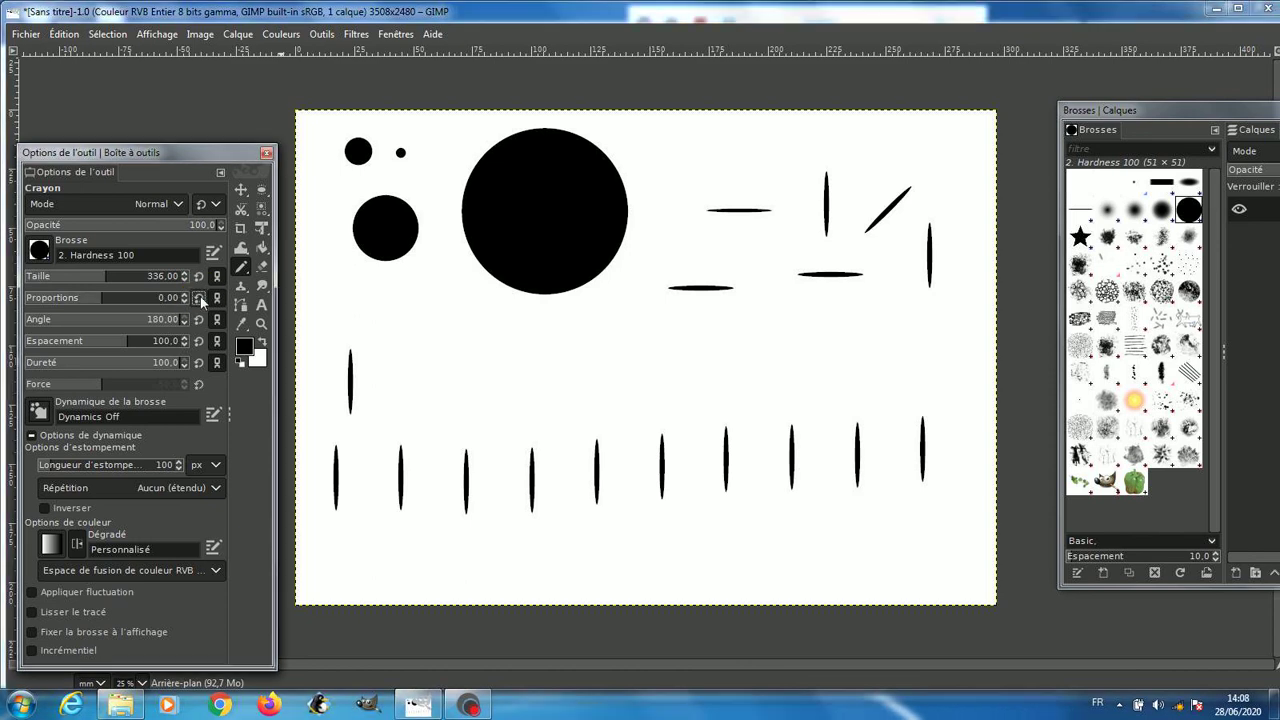
{"action": "left_click", "coordinate": [409, 379]}
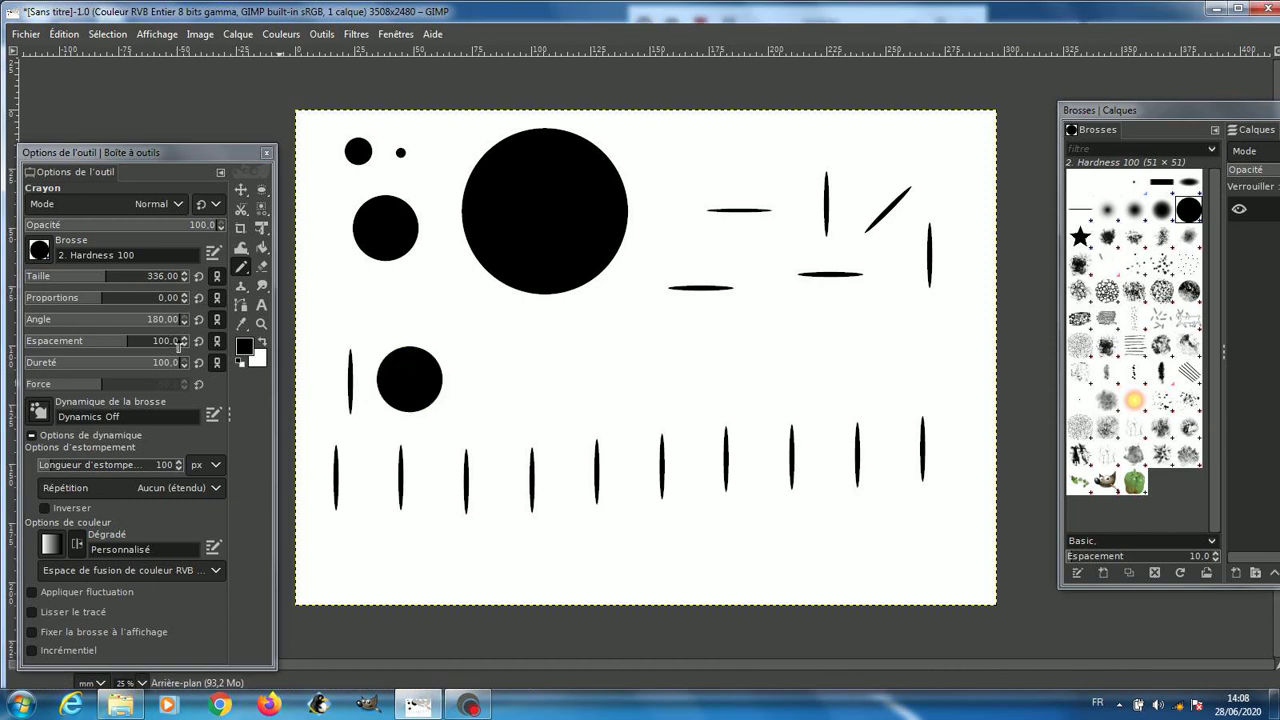
{"action": "left_click", "coordinate": [171, 341]}
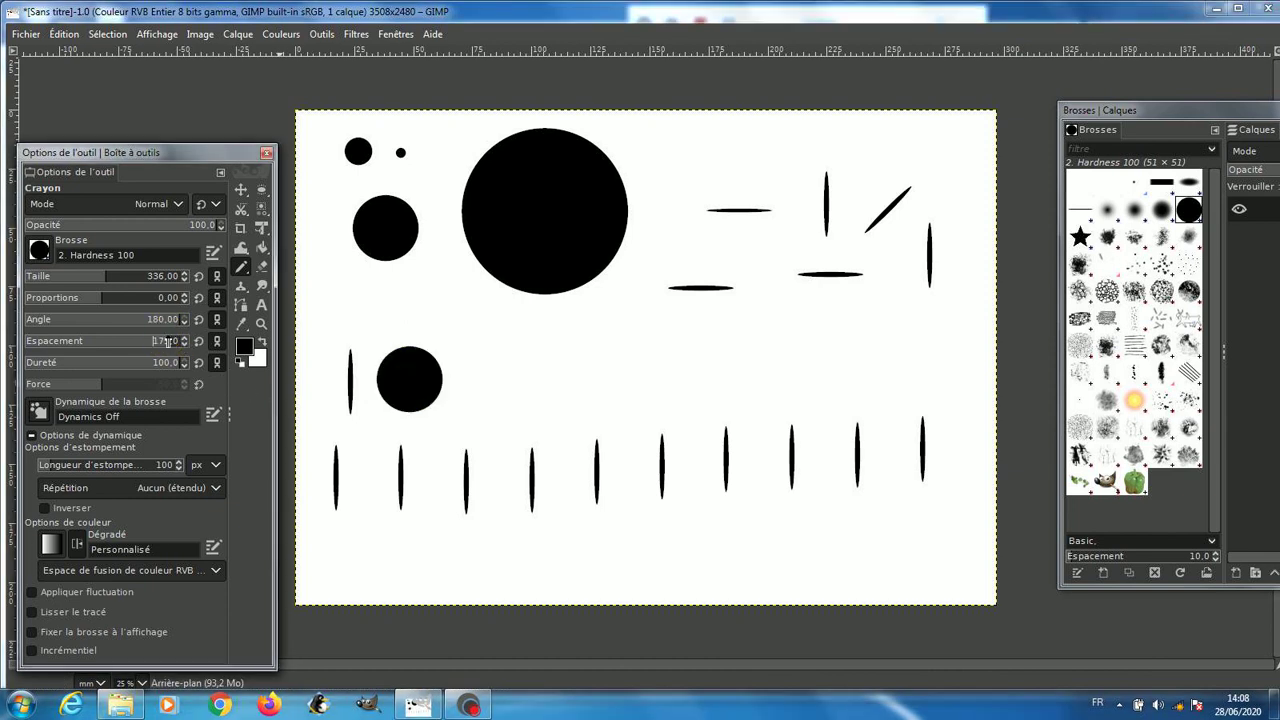
{"action": "mouse_move", "coordinate": [171, 341]}
{"action": "left_mouse_down"}
{"action": "mouse_move", "coordinate": [157, 336]}
{"action": "mouse_move", "coordinate": [168, 336]}
{"action": "left_mouse_up"}
{"action": "type", "text": "50"}
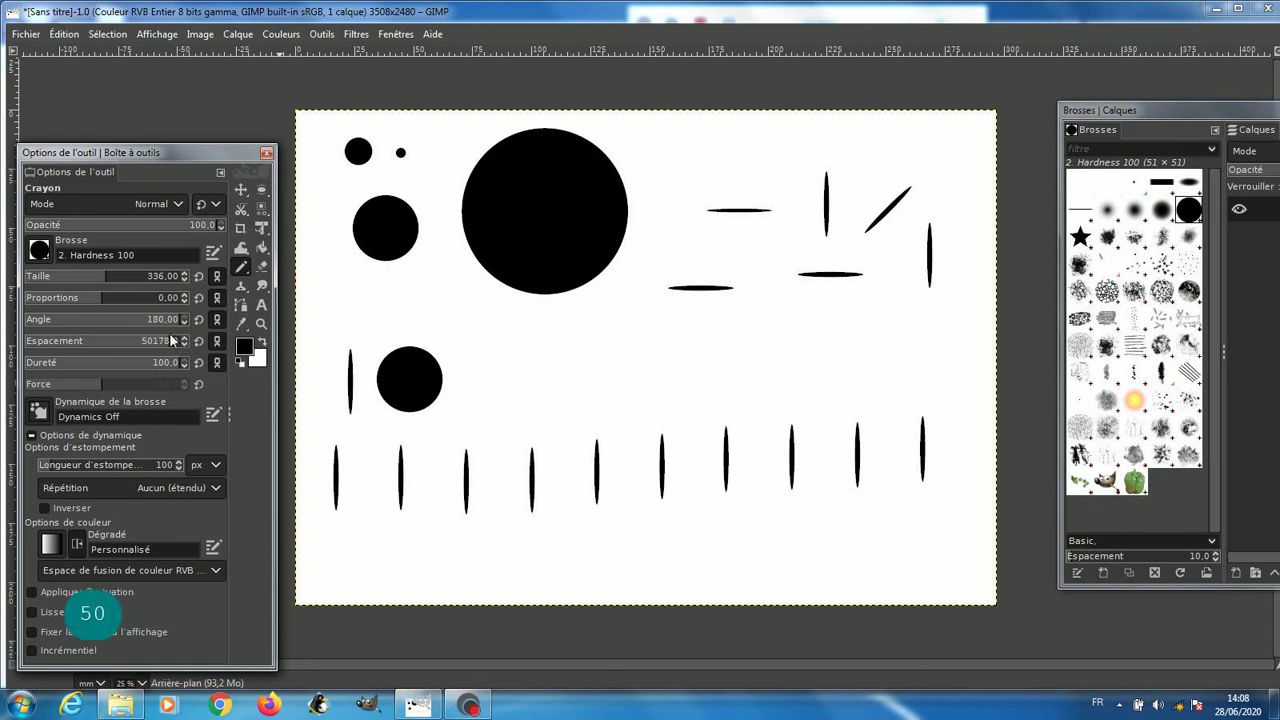
{"action": "key", "text": "Delete"}
{"action": "key", "text": "Delete"}
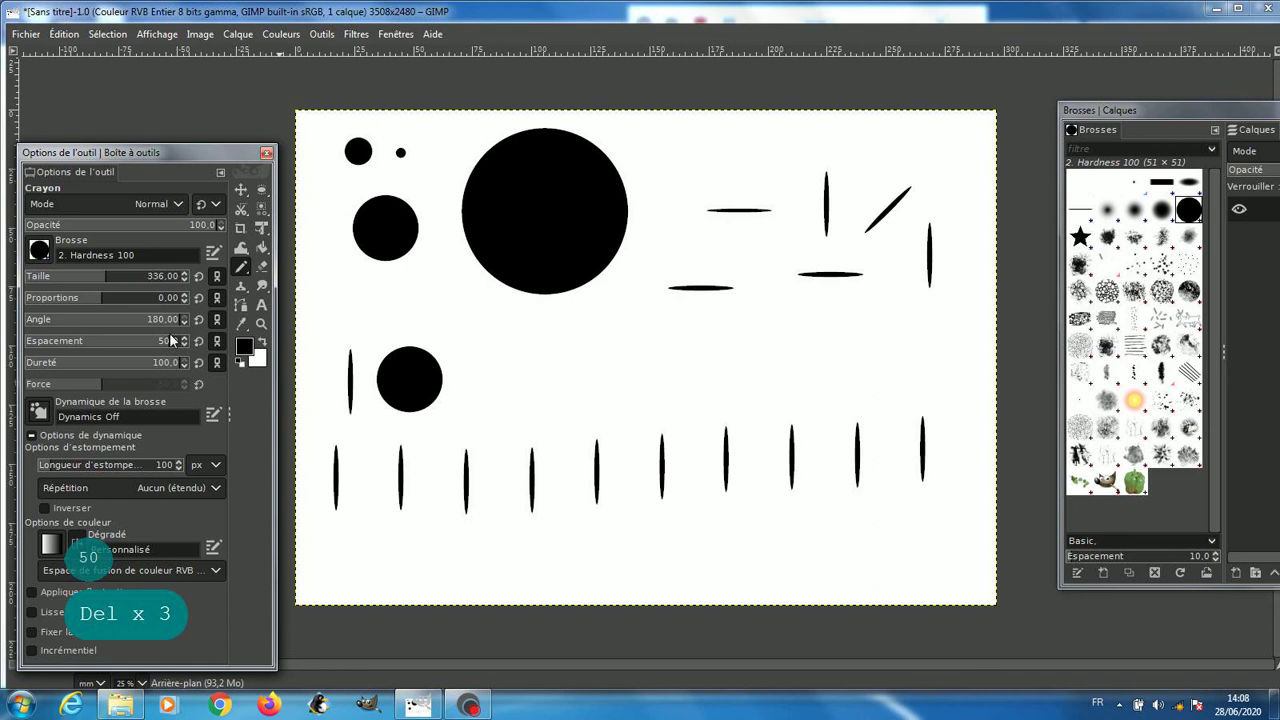
{"action": "key", "text": "Return"}
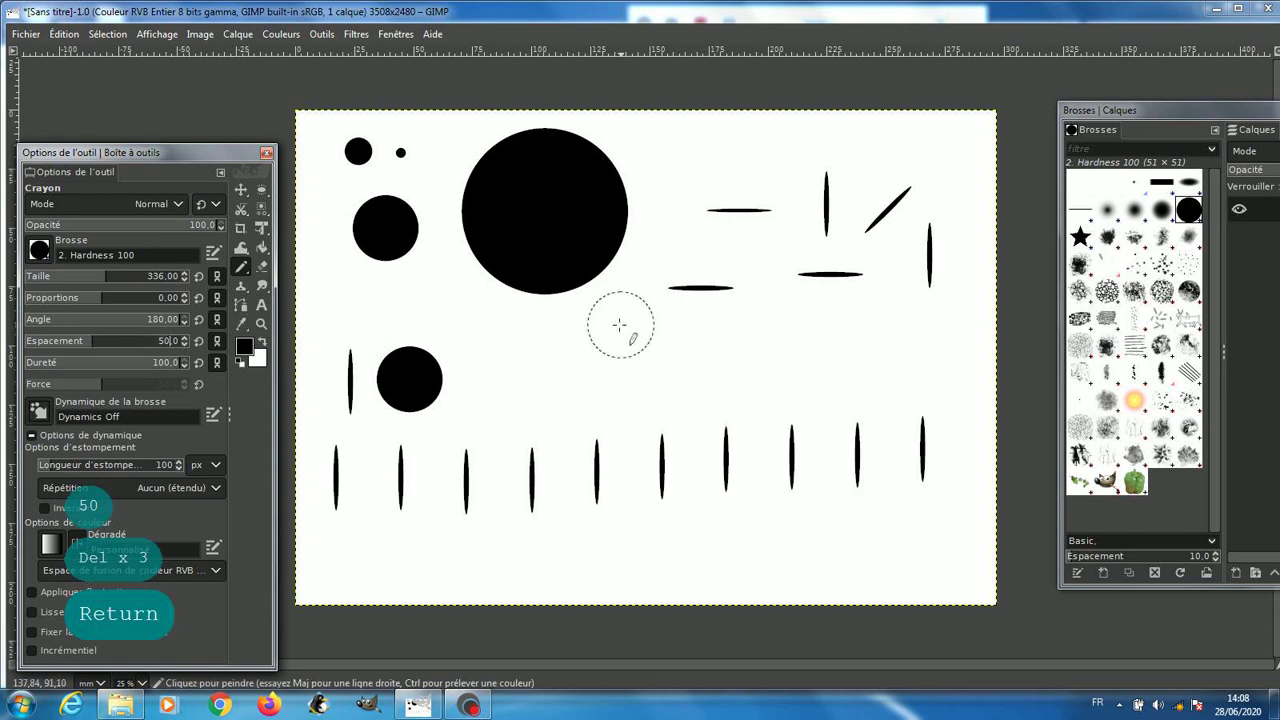
{"action": "mouse_move", "coordinate": [486, 367]}
{"action": "left_mouse_down"}
{"action": "mouse_move", "coordinate": [722, 366]}
{"action": "mouse_move", "coordinate": [754, 338]}
{"action": "mouse_move", "coordinate": [807, 335]}
{"action": "mouse_move", "coordinate": [885, 375]}
{"action": "mouse_move", "coordinate": [966, 371]}
{"action": "mouse_move", "coordinate": [960, 316]}
{"action": "mouse_move", "coordinate": [918, 282]}
{"action": "mouse_move", "coordinate": [850, 331]}
{"action": "mouse_move", "coordinate": [805, 335]}
{"action": "left_mouse_up"}
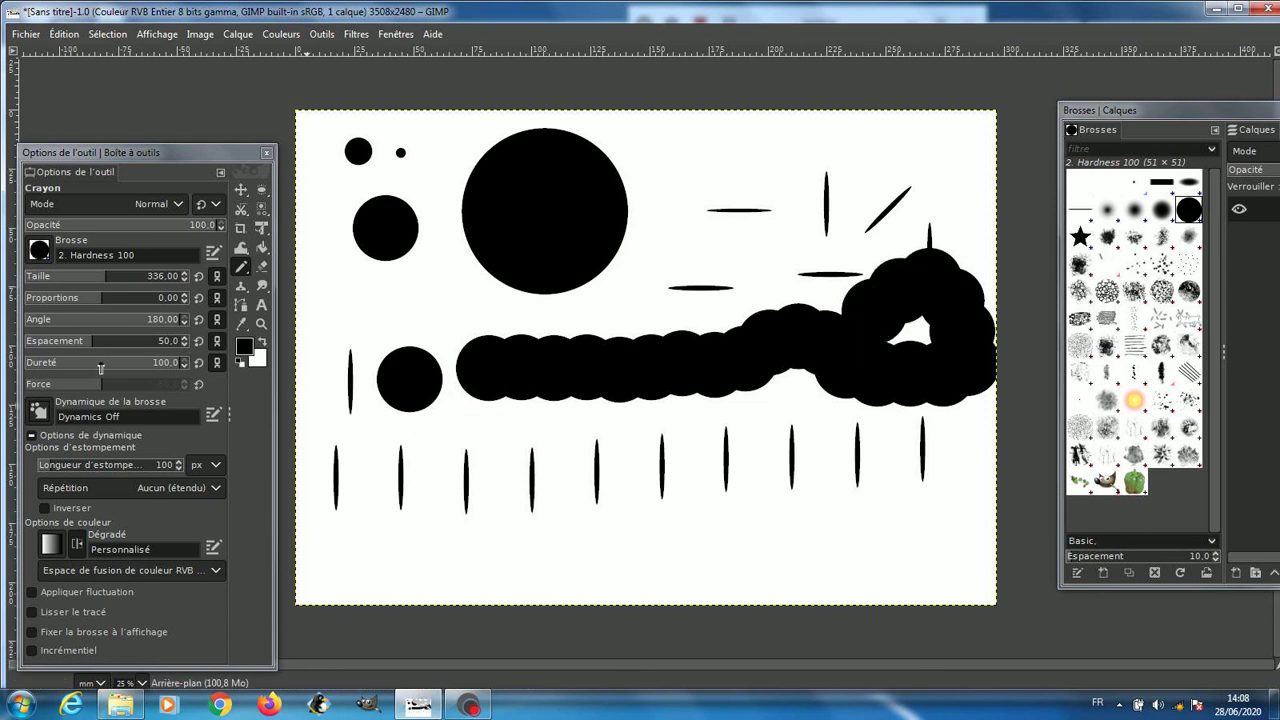
Stamp one dot with brush hardness 49 and another with hardness 3 below the row of vertical ellipses.
{"action": "left_click_drag", "start_coordinate": [101, 366], "coordinate": [88, 368]}
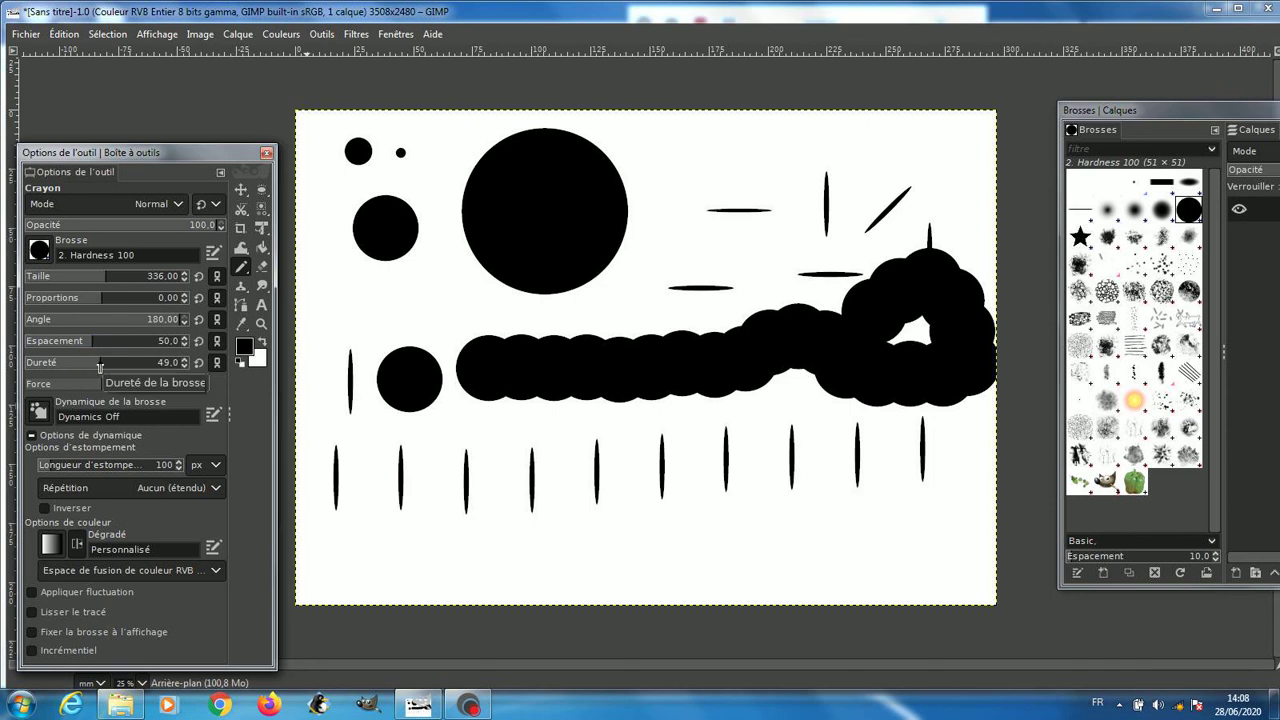
{"action": "left_click", "coordinate": [365, 543]}
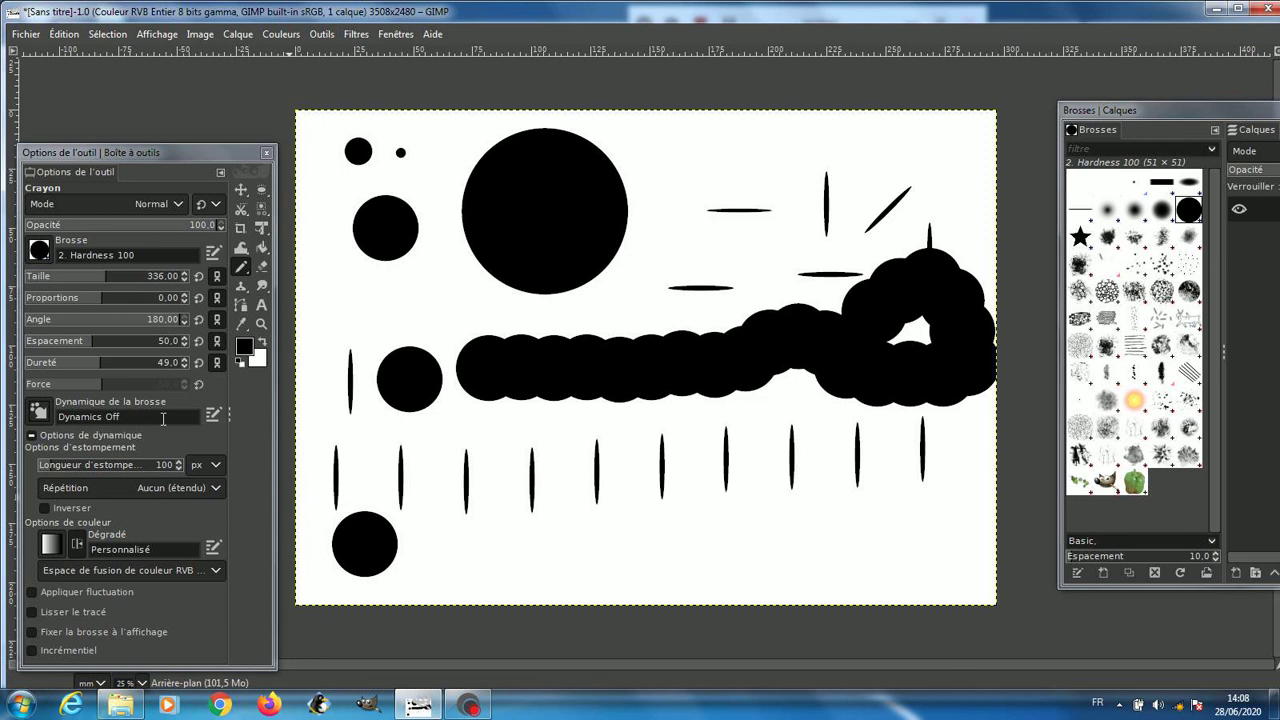
{"action": "left_click", "coordinate": [37, 361]}
{"action": "left_click", "coordinate": [31, 362]}
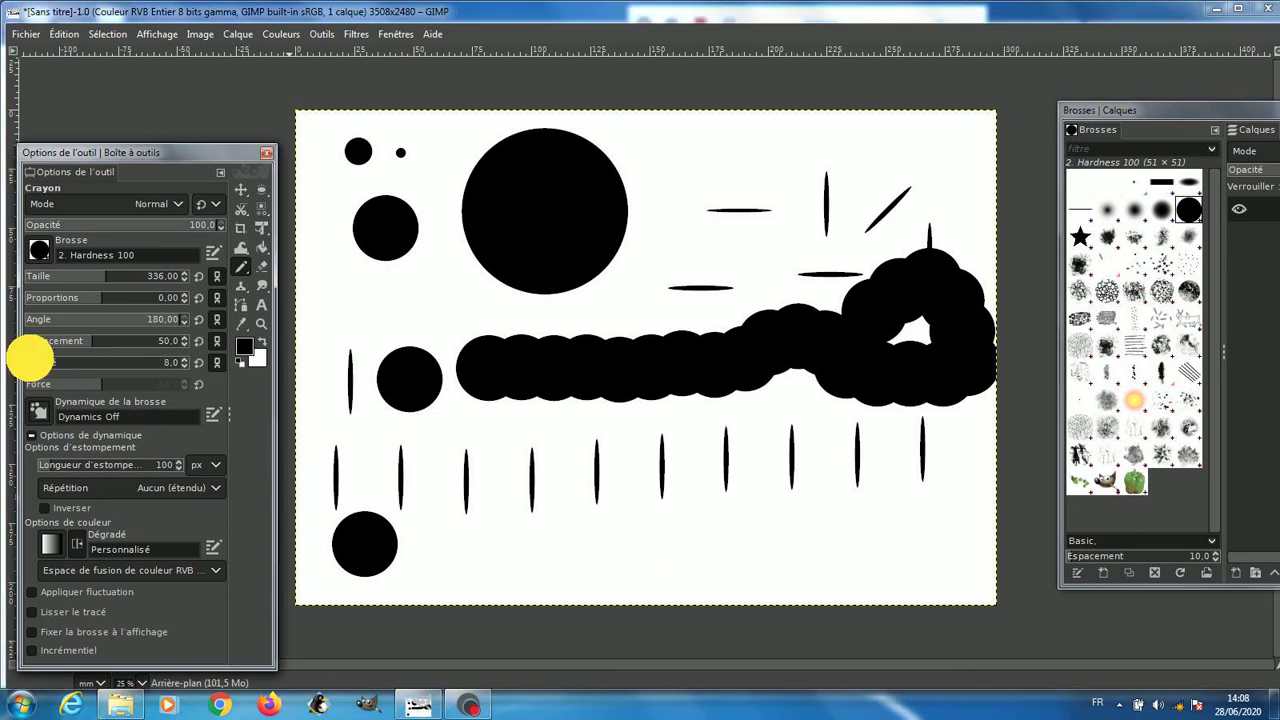
{"action": "left_click", "coordinate": [490, 554]}
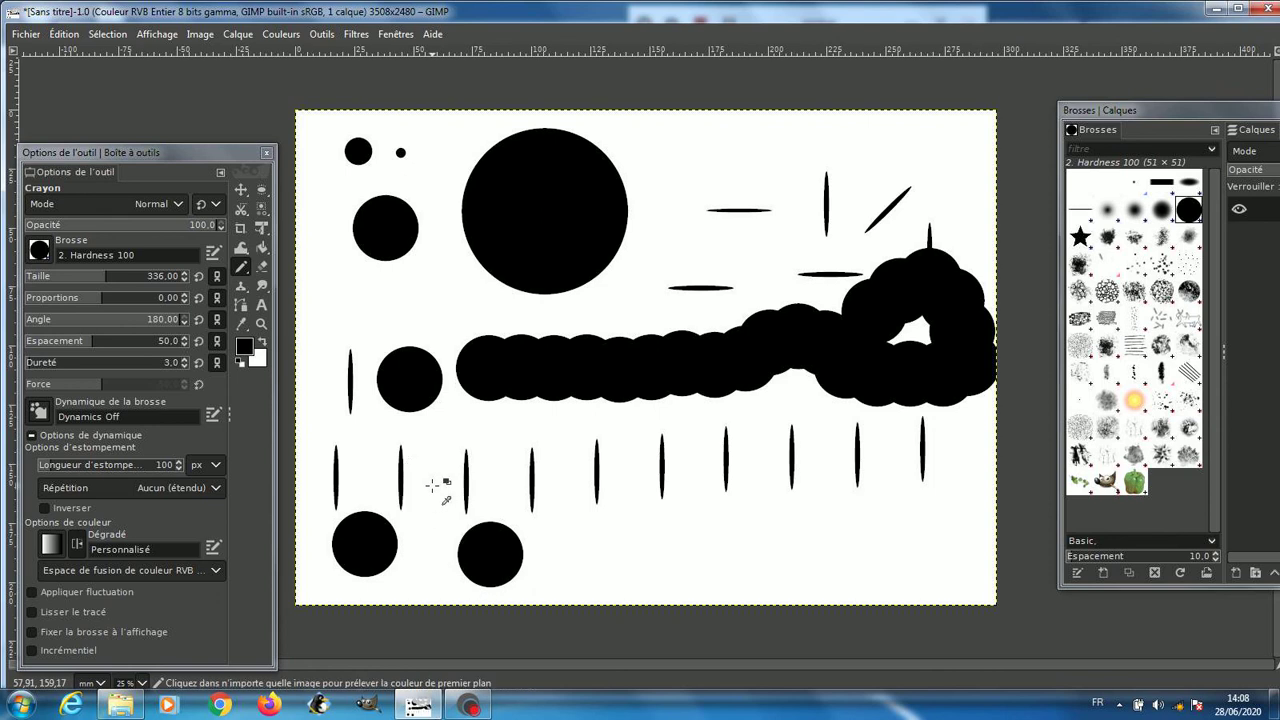
Undo all the painted marks back to a blank white canvas.
{"action": "key", "text": "ctrl+z"}
{"action": "key", "text": "ctrl+z"}
{"action": "key", "text": "ctrl+z"}
{"action": "key", "text": "ctrl+z"}
{"action": "key", "text": "ctrl+z"}
{"action": "key", "text": "ctrl+z"}
{"action": "key", "text": "ctrl+z"}
{"action": "key", "text": "ctrl+z"}
{"action": "key", "text": "ctrl+z"}
{"action": "key", "text": "ctrl+z"}
{"action": "key", "text": "ctrl+z"}
{"action": "key", "text": "ctrl+z"}
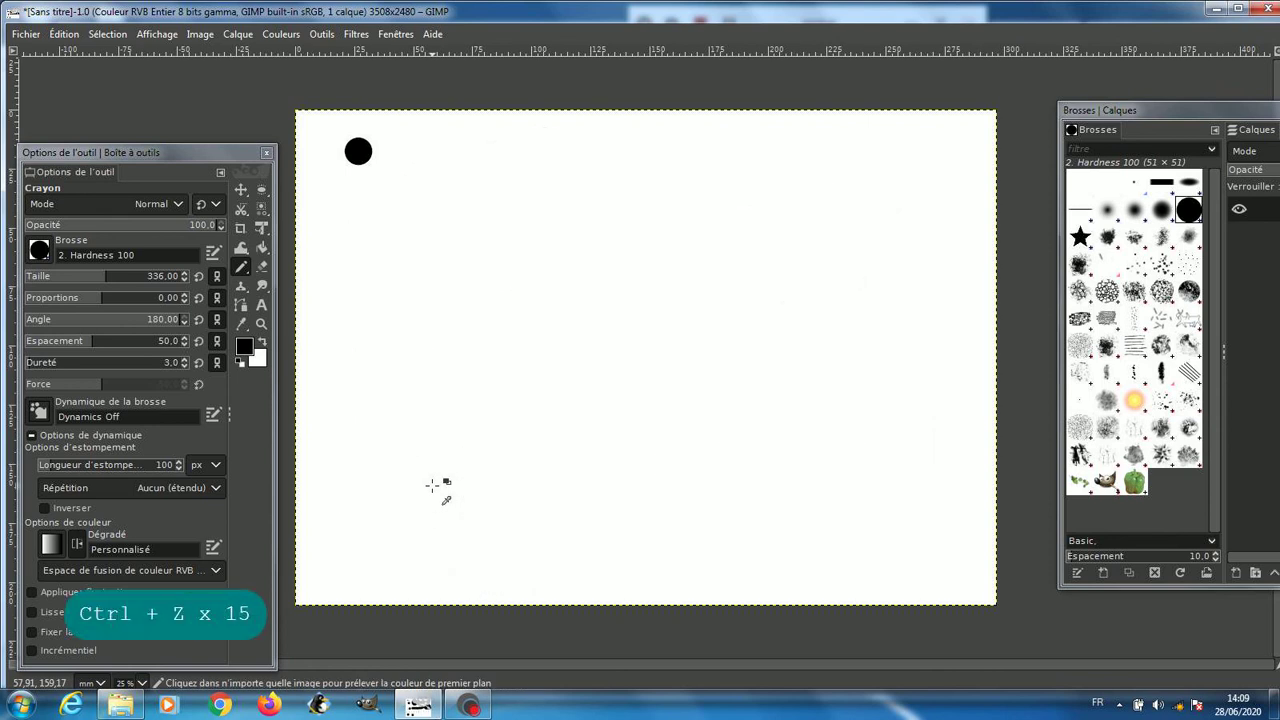
{"action": "key", "text": "ctrl+z"}
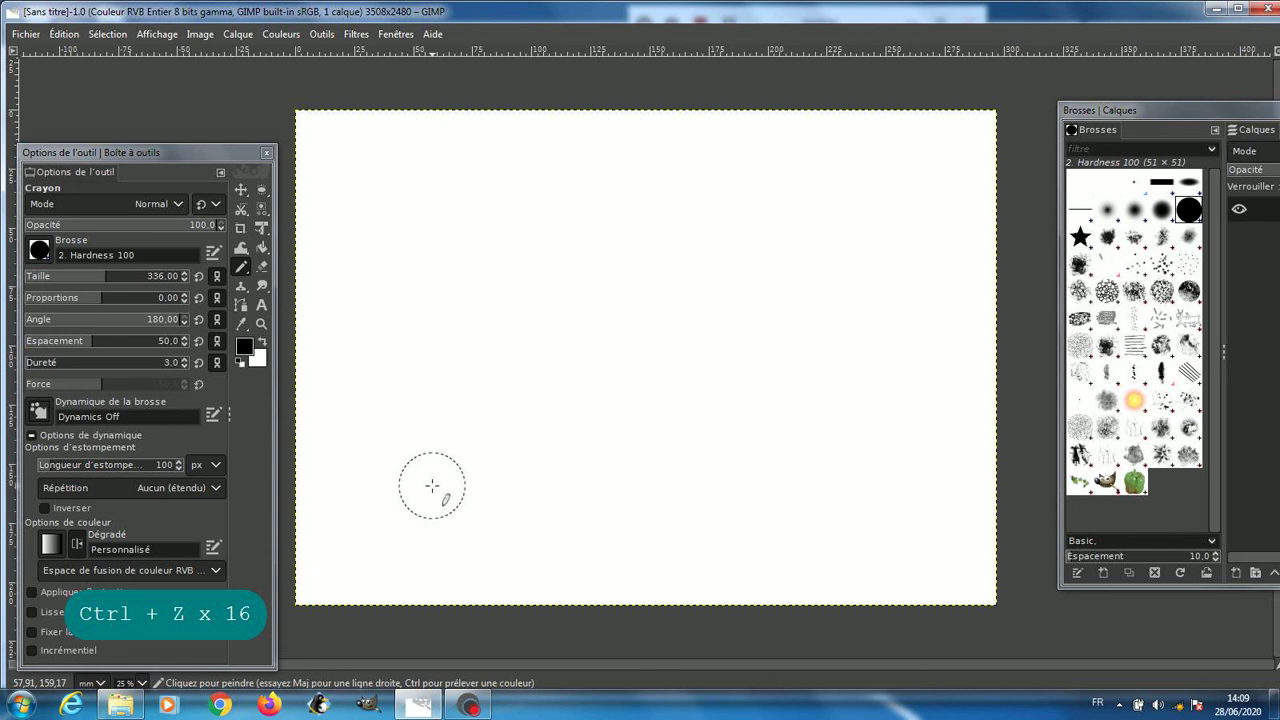
Choose the Cell 02 brush at its native size of 108 and stamp a small textured dot near the canvas's upper-left corner.
{"action": "left_click", "coordinate": [39, 250]}
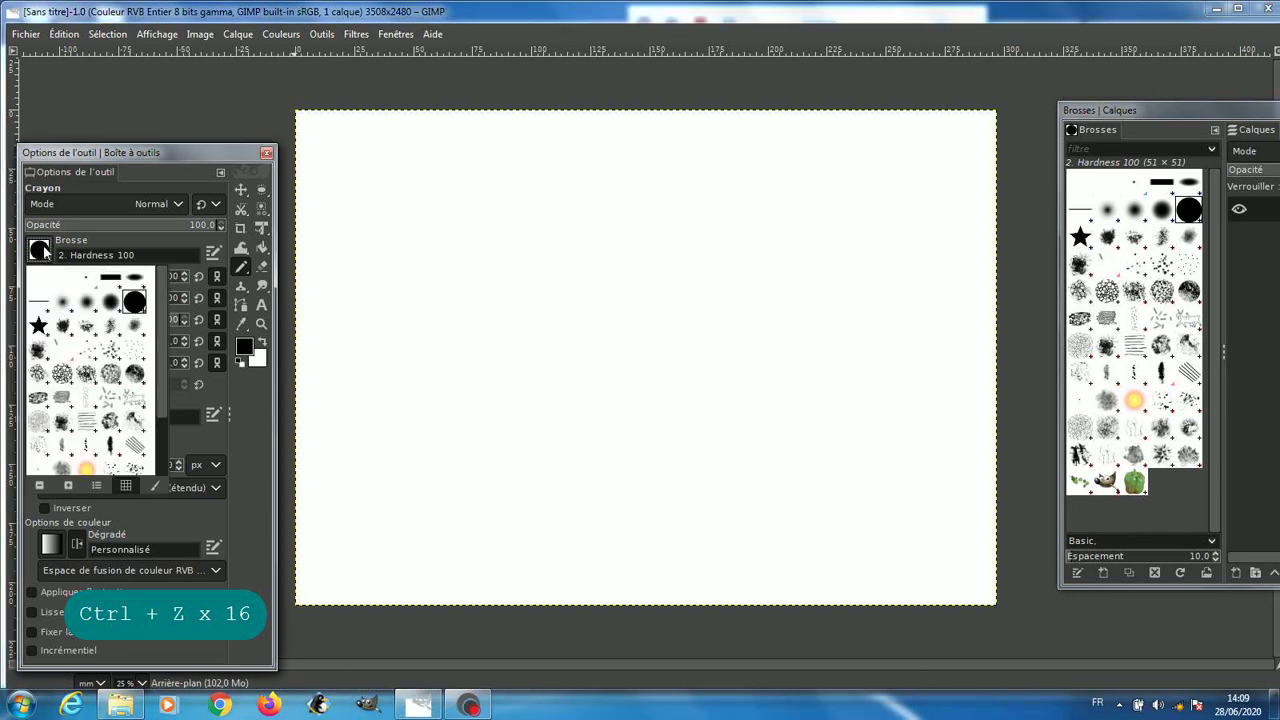
{"action": "left_click", "coordinate": [62, 373]}
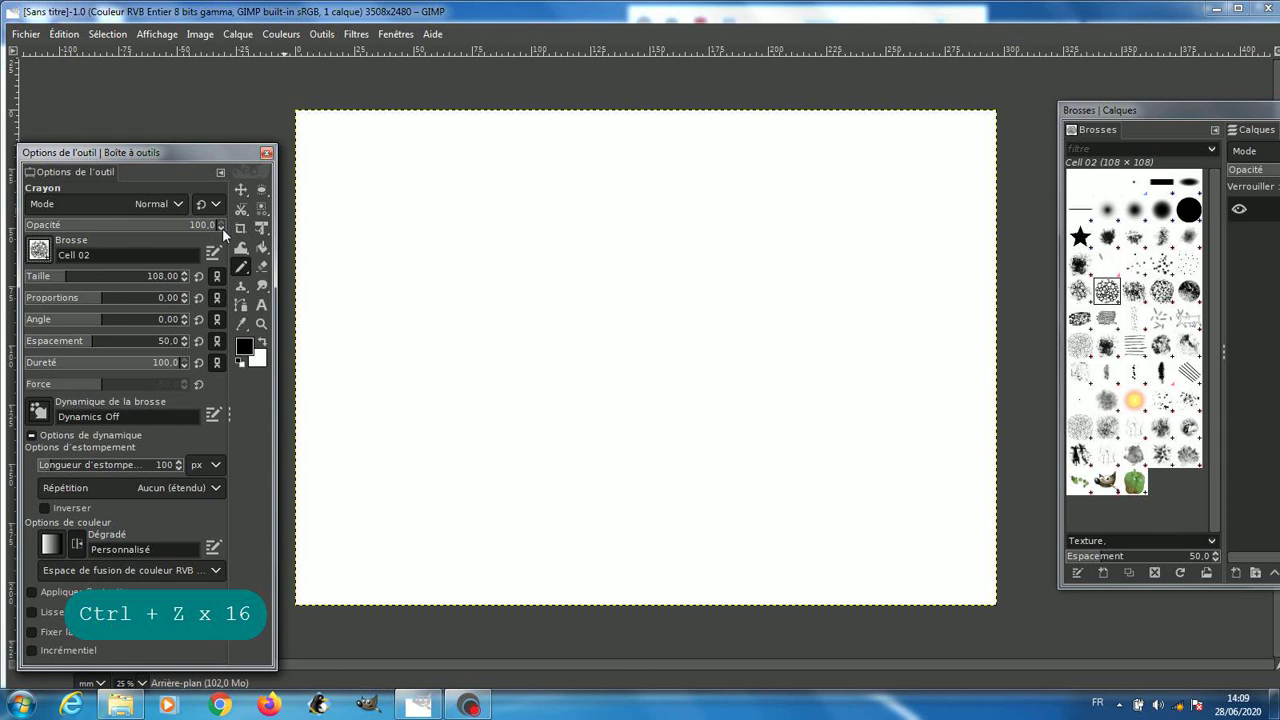
{"action": "left_click", "coordinate": [198, 279]}
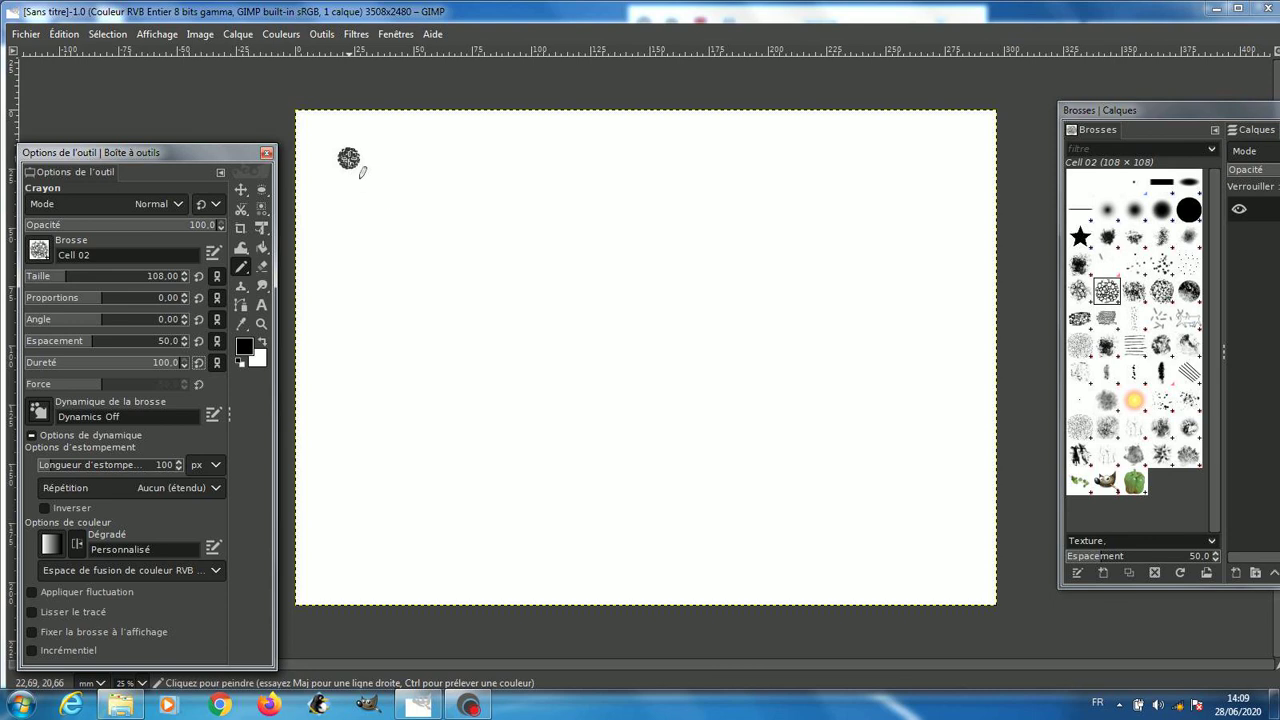
{"action": "left_click", "coordinate": [348, 158]}
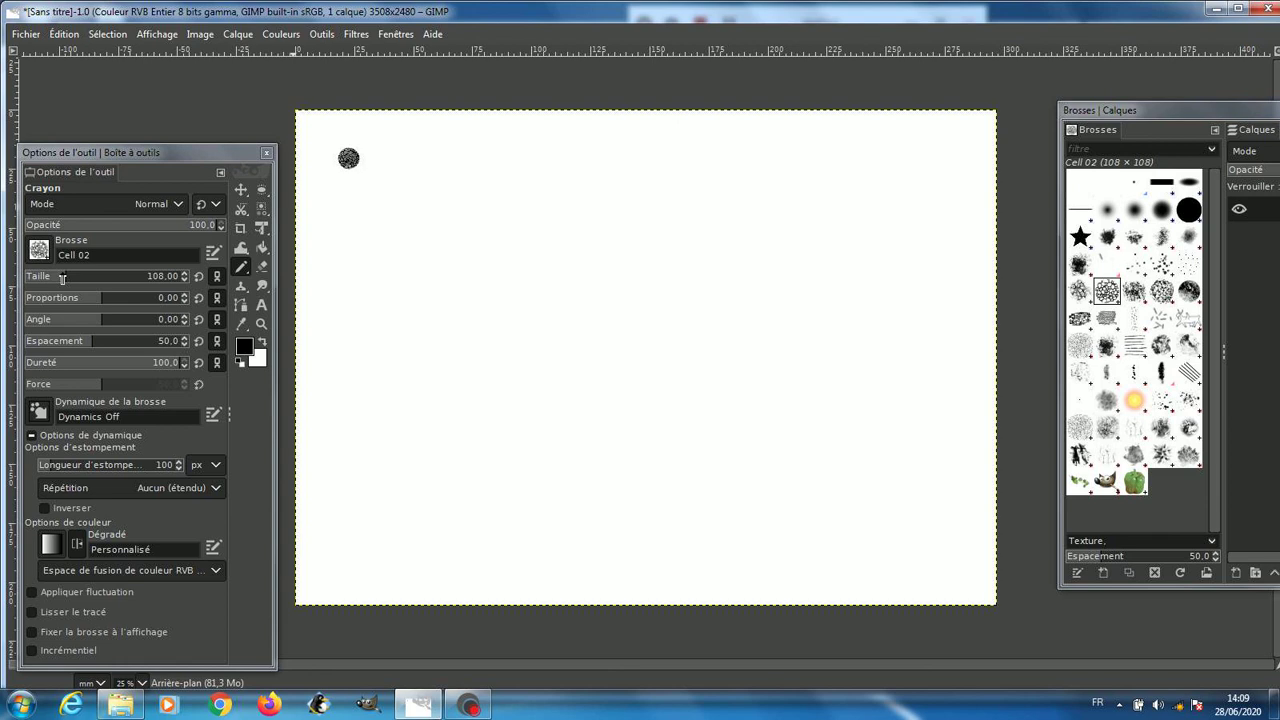
Stamp a larger textured dot with brush size 319 and a flat textured ellipse with proportions 14, right of the small dot.
{"action": "left_click", "coordinate": [78, 273]}
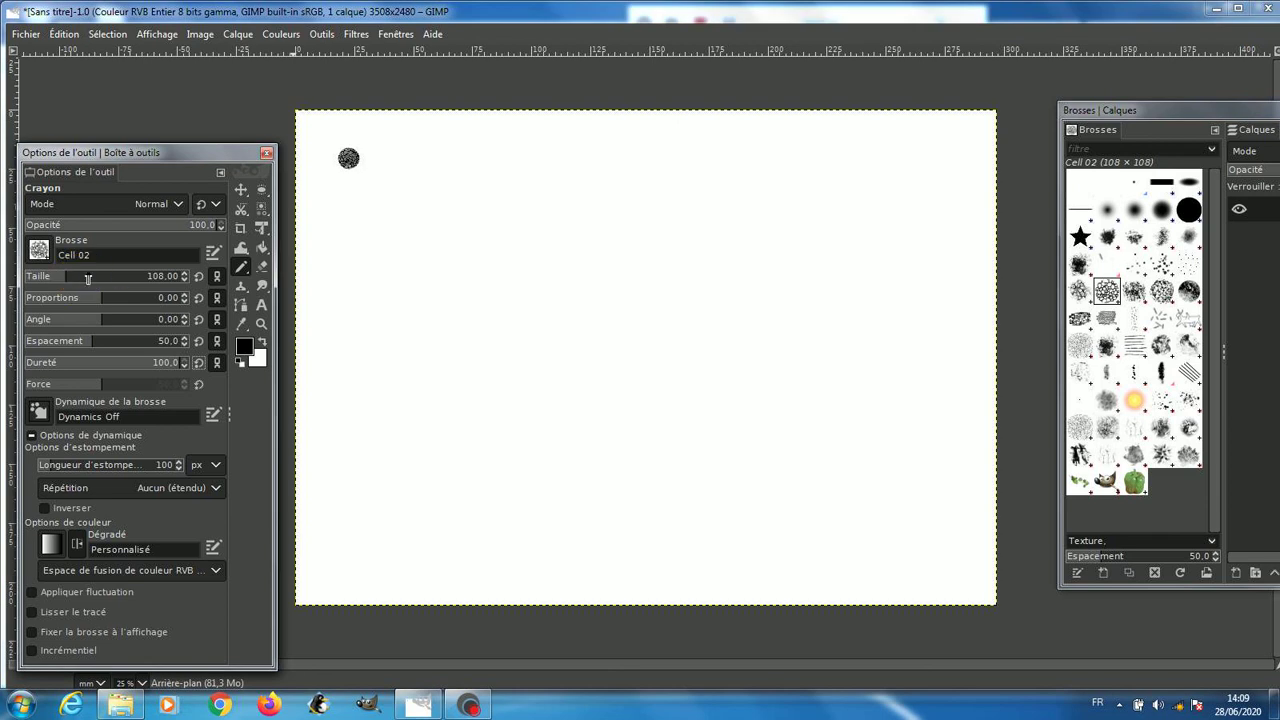
{"action": "left_click_drag", "start_coordinate": [64, 279], "coordinate": [104, 272]}
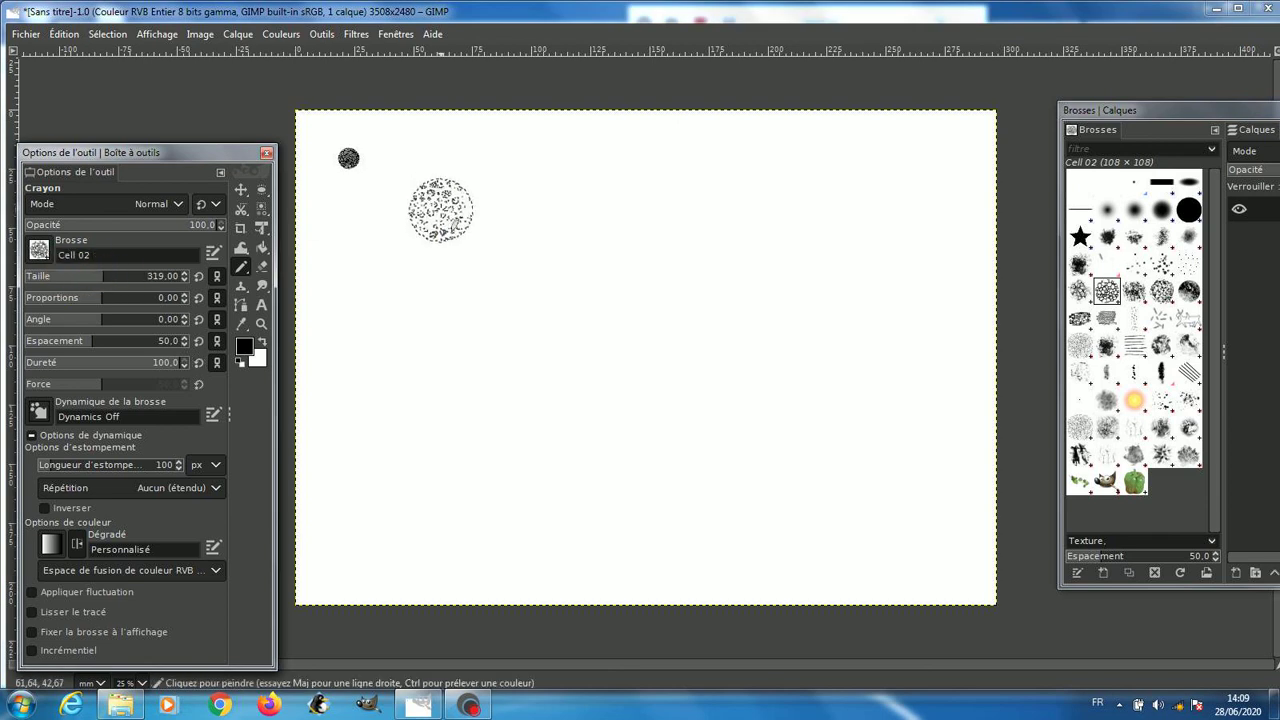
{"action": "left_click", "coordinate": [437, 191]}
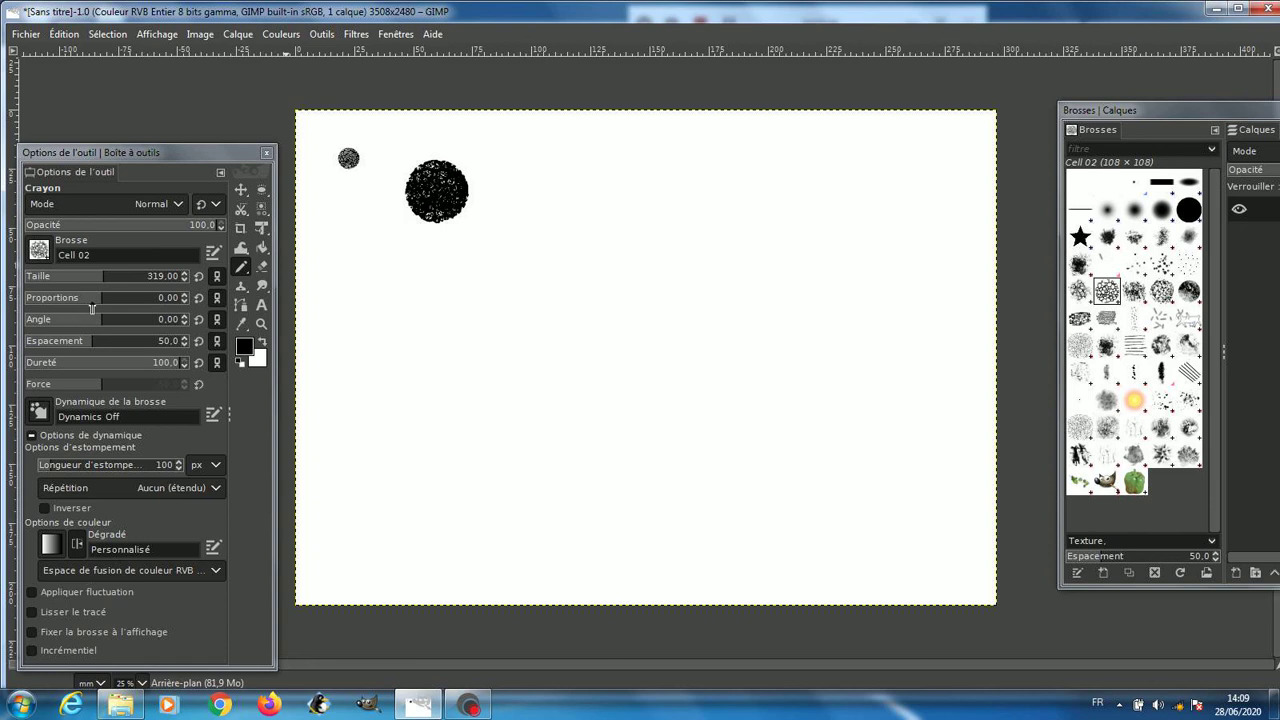
{"action": "left_click_drag", "start_coordinate": [99, 297], "coordinate": [162, 290]}
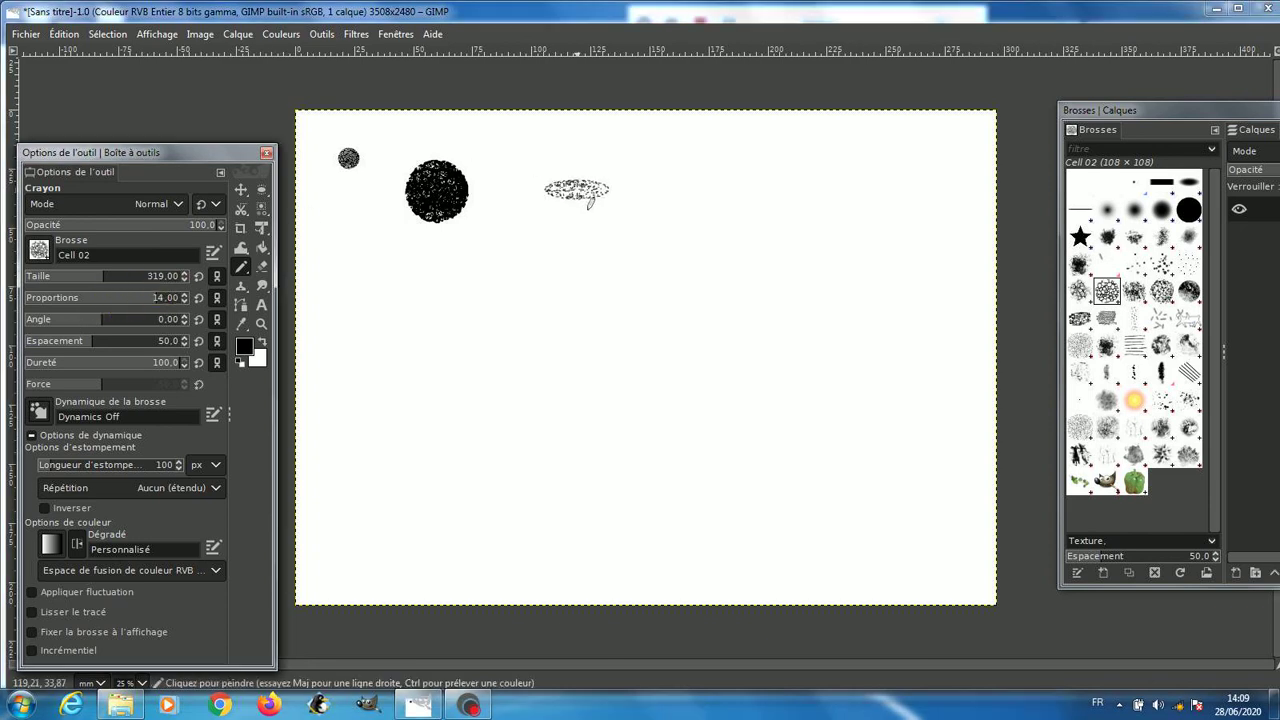
{"action": "left_click", "coordinate": [577, 189]}
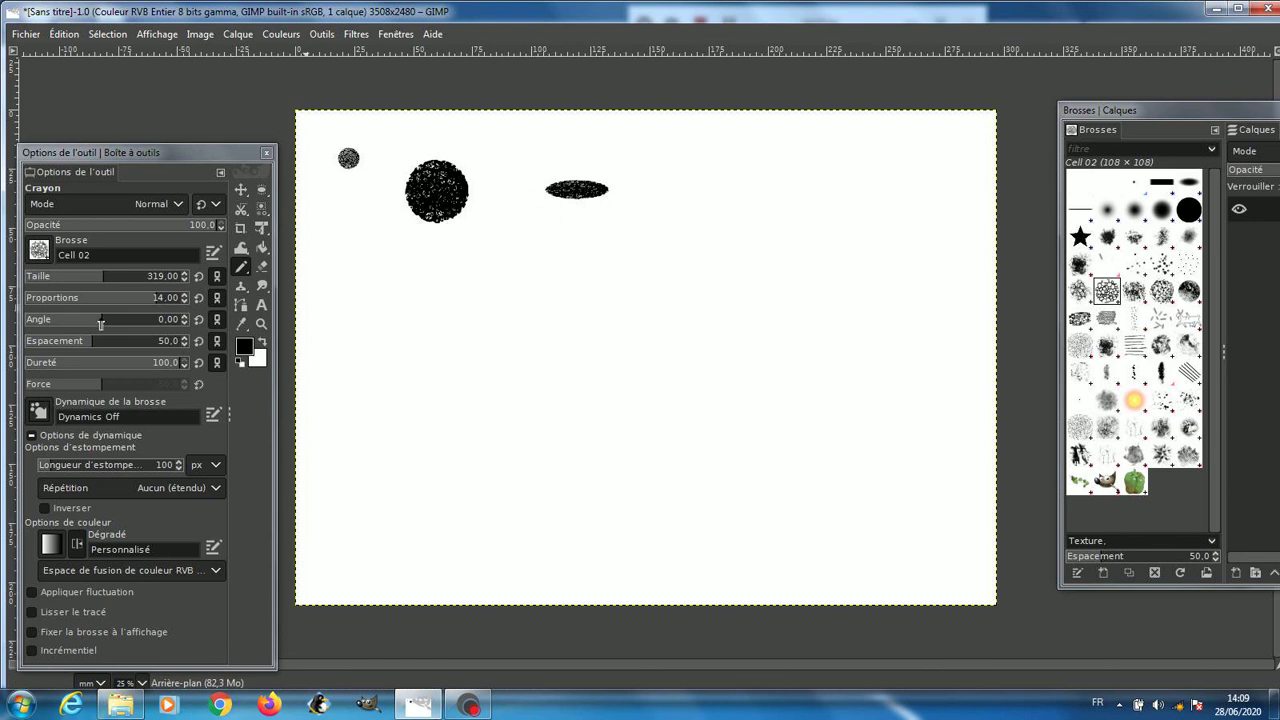
Stamp a textured ellipse with brush angle 74, and paint a row of separated ellipses with spacing 152 below the first marks.
{"action": "left_click_drag", "start_coordinate": [100, 324], "coordinate": [135, 316]}
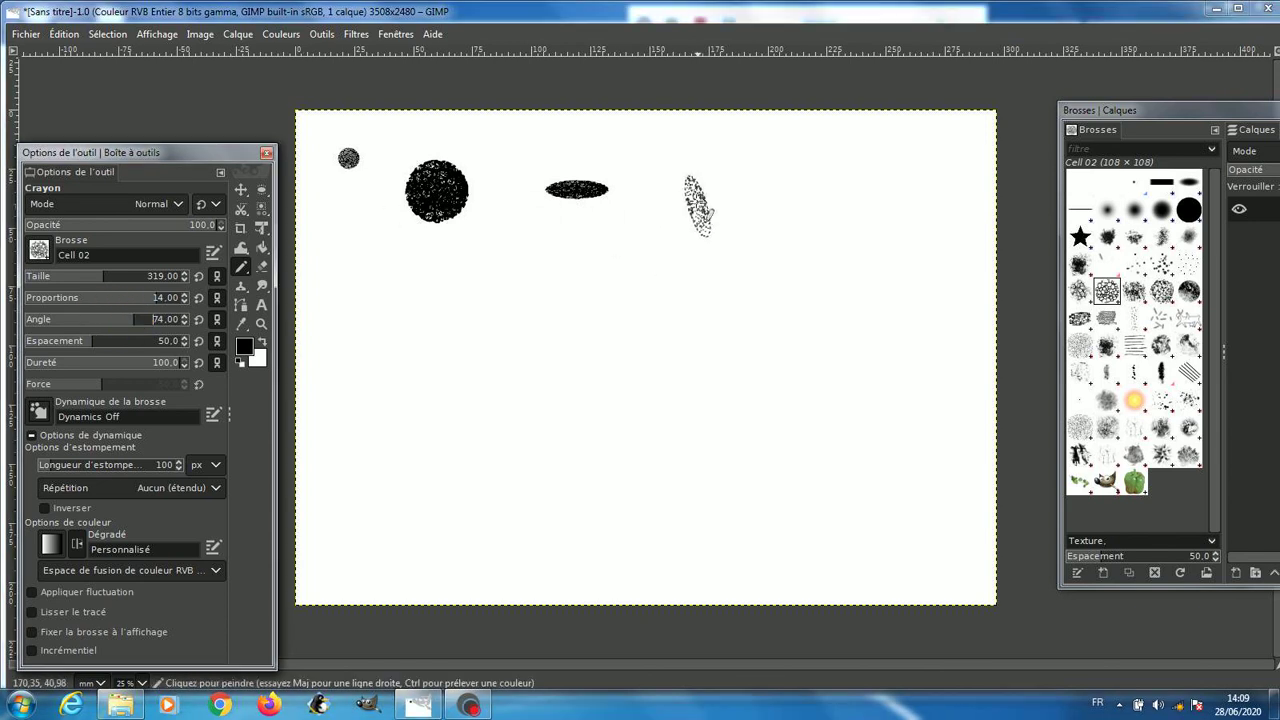
{"action": "left_click", "coordinate": [689, 191]}
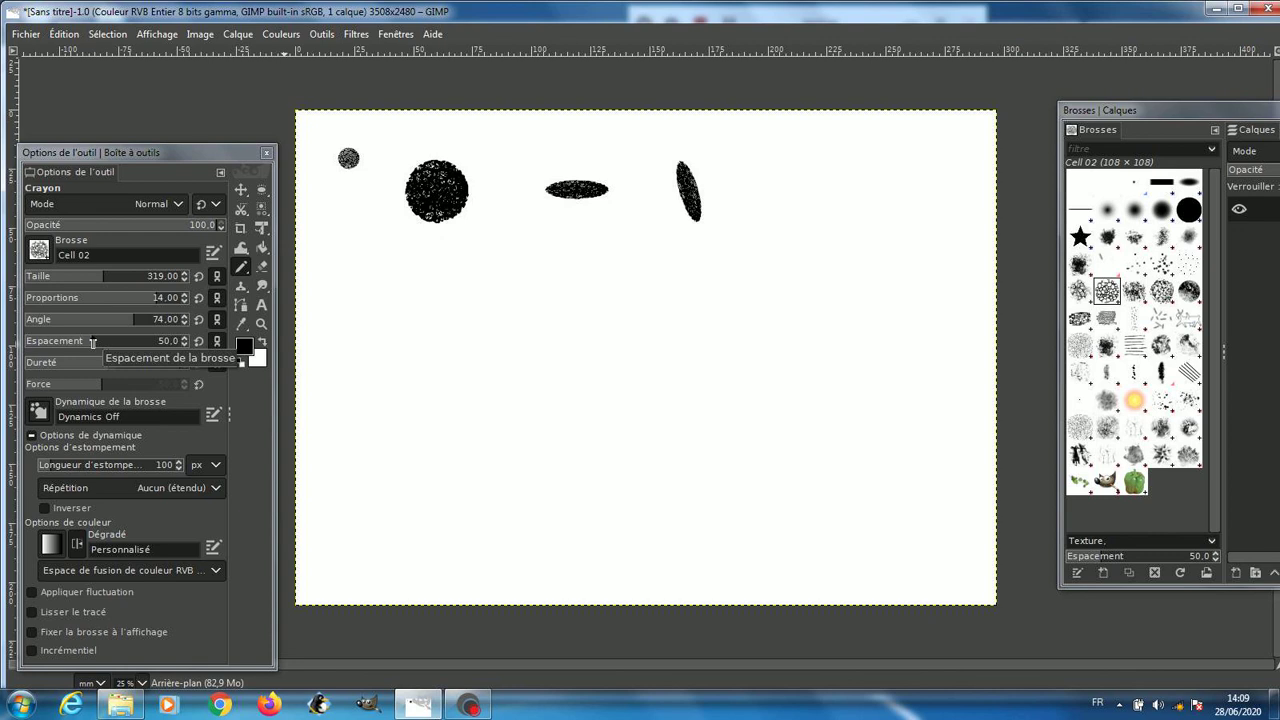
{"action": "left_click", "coordinate": [157, 340]}
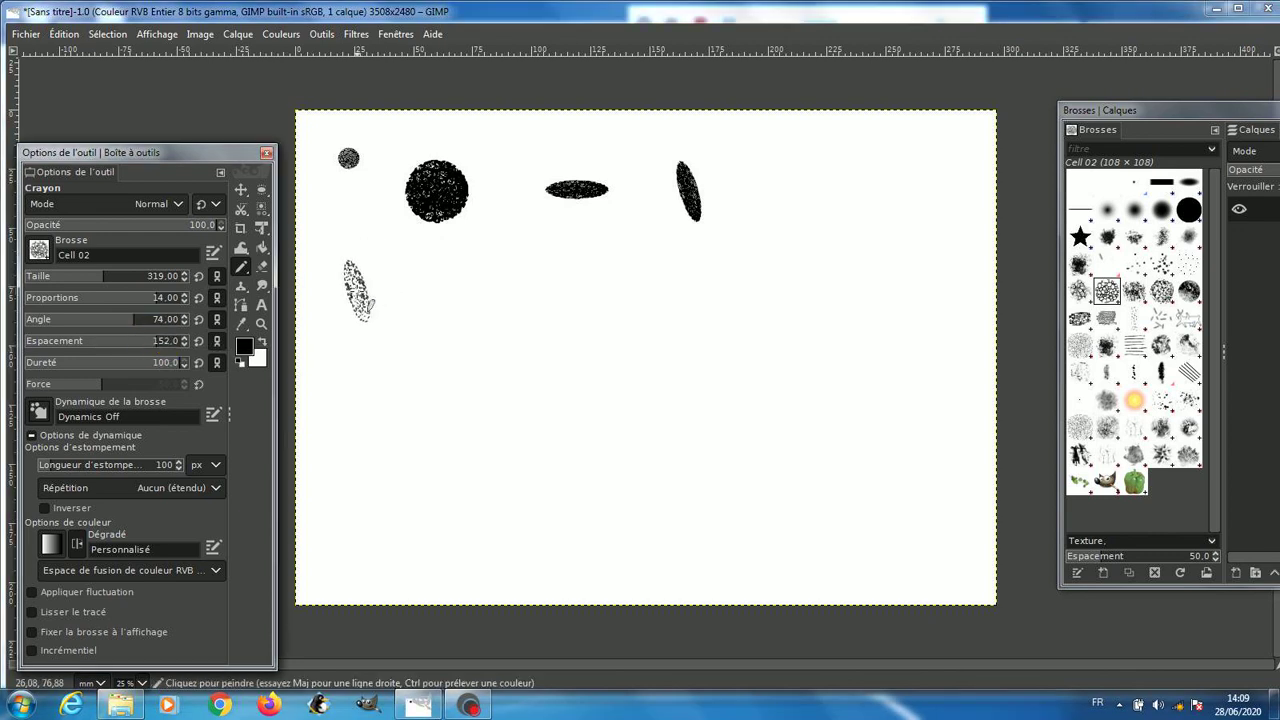
{"action": "left_click", "coordinate": [358, 288]}
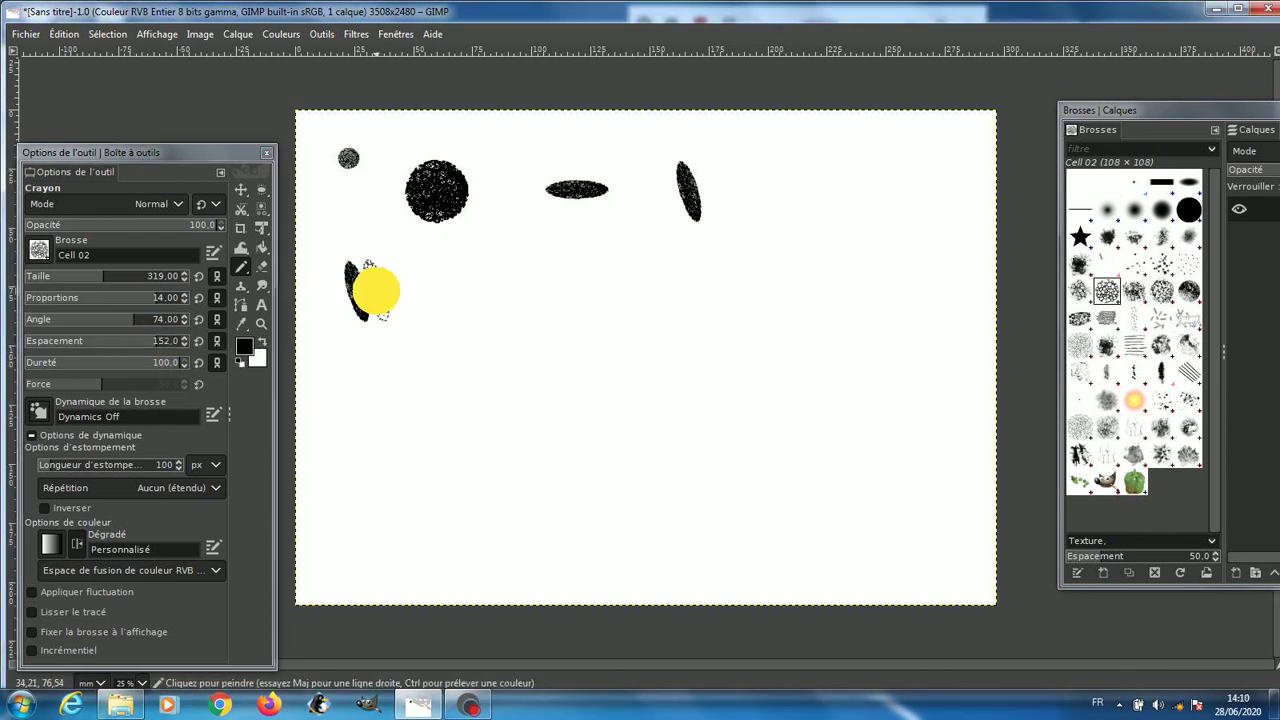
{"action": "mouse_move", "coordinate": [376, 291]}
{"action": "left_mouse_down"}
{"action": "mouse_move", "coordinate": [846, 286]}
{"action": "mouse_move", "coordinate": [944, 272]}
{"action": "mouse_move", "coordinate": [891, 223]}
{"action": "mouse_move", "coordinate": [845, 214]}
{"action": "left_mouse_up"}
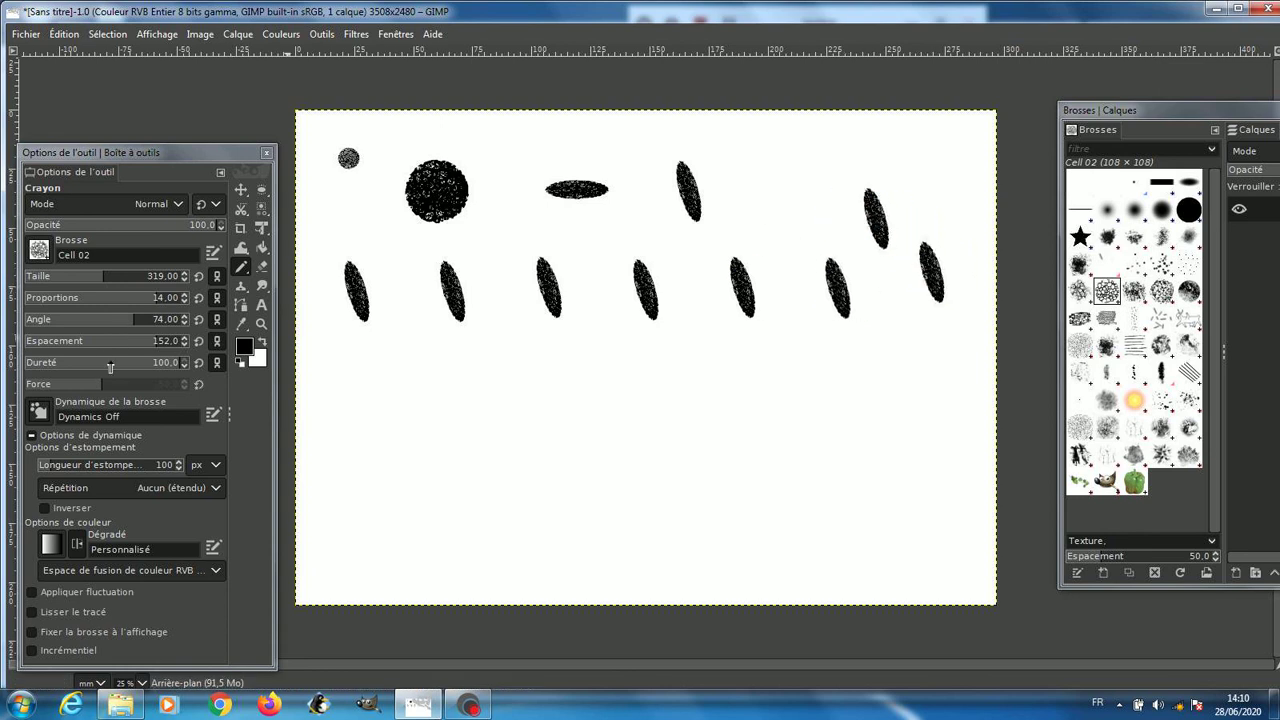
Stamp one ellipse with brush hardness 53 and another with hardness 1 below the row of spaced ellipses.
{"action": "left_click", "coordinate": [107, 364]}
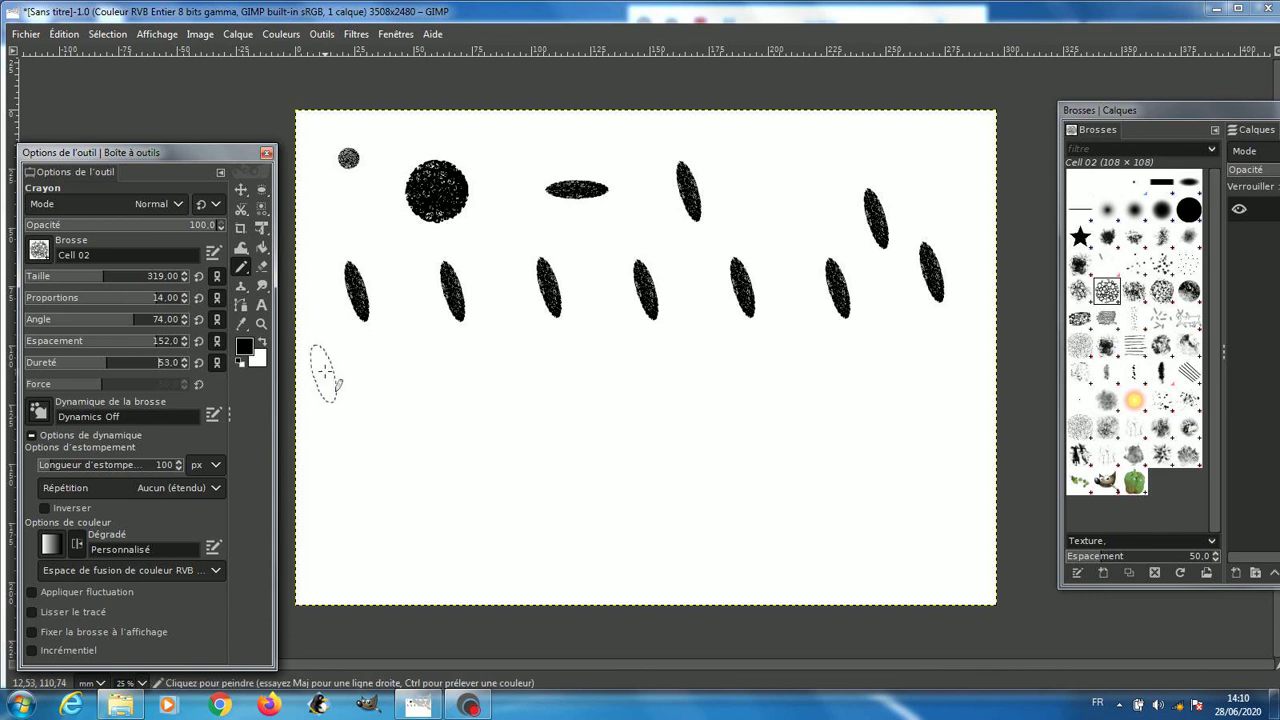
{"action": "left_click", "coordinate": [337, 372]}
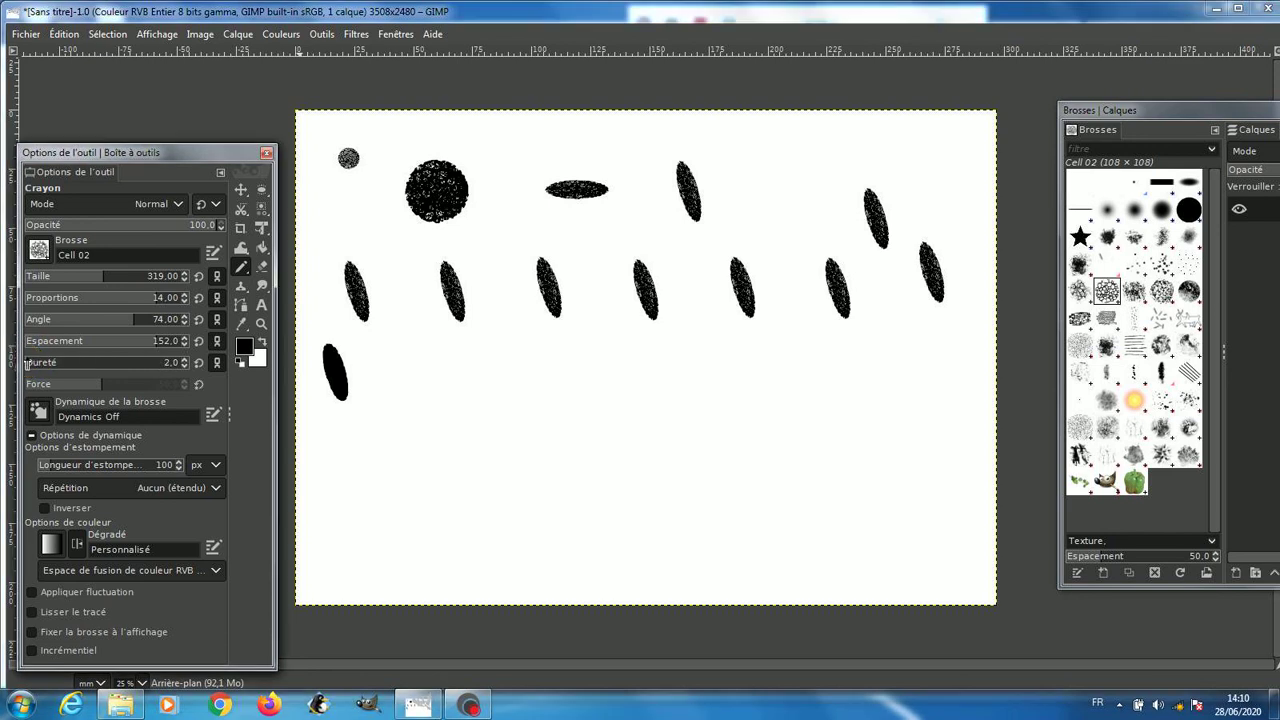
{"action": "left_click", "coordinate": [27, 363]}
{"action": "left_click", "coordinate": [185, 366]}
{"action": "left_click", "coordinate": [185, 366]}
{"action": "left_click", "coordinate": [185, 362]}
{"action": "left_click", "coordinate": [185, 362]}
{"action": "left_click", "coordinate": [185, 366]}
{"action": "left_click", "coordinate": [429, 374]}
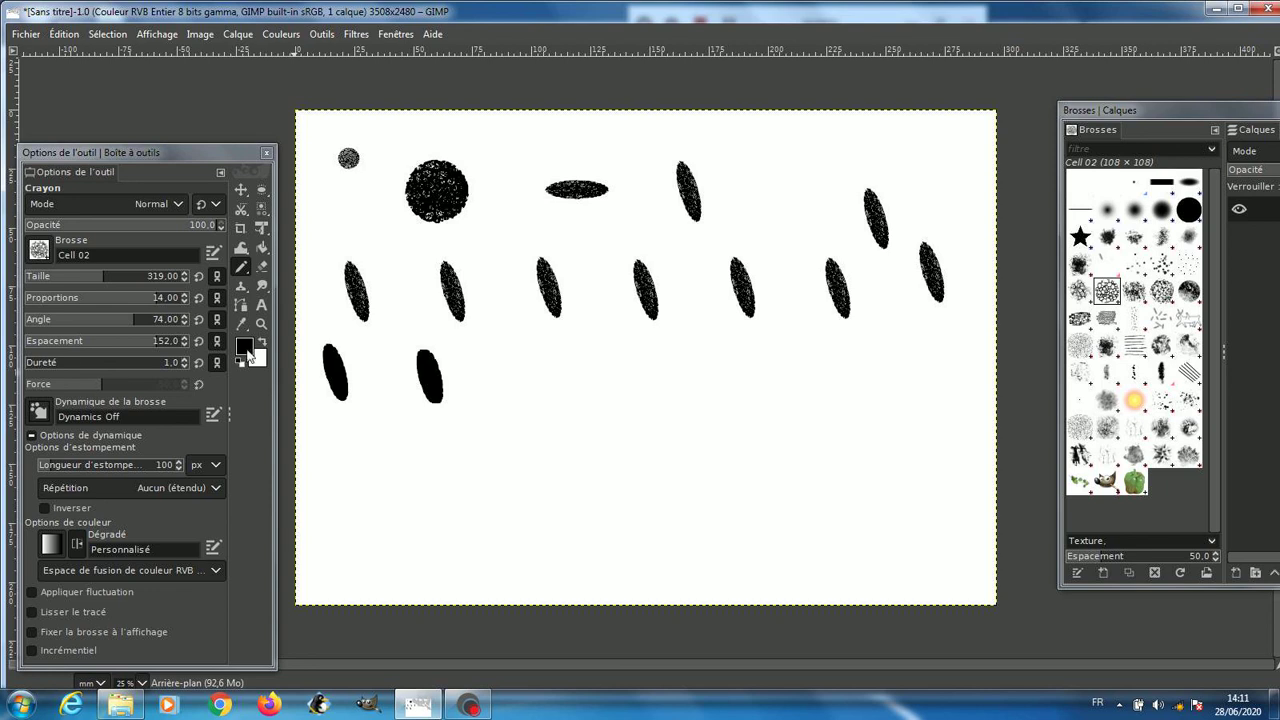
Set the foreground colour to red be2d2d.
{"action": "left_click", "coordinate": [245, 350]}
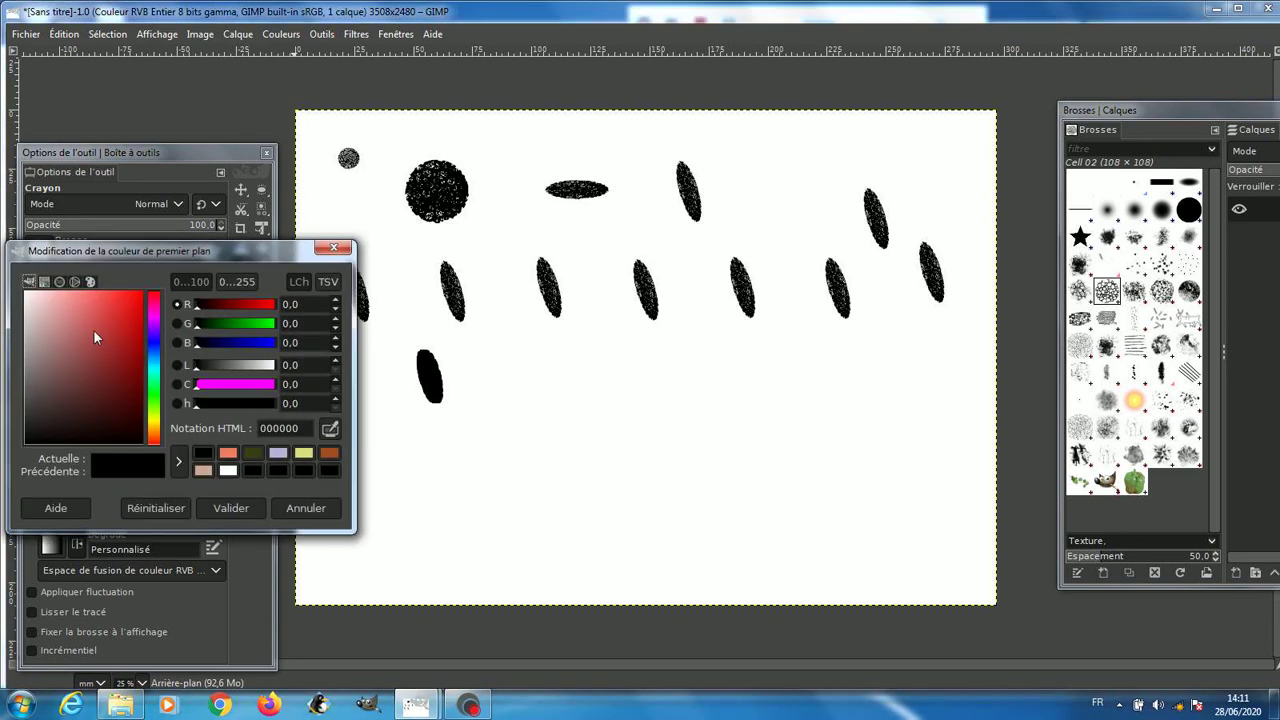
{"action": "left_click", "coordinate": [115, 330]}
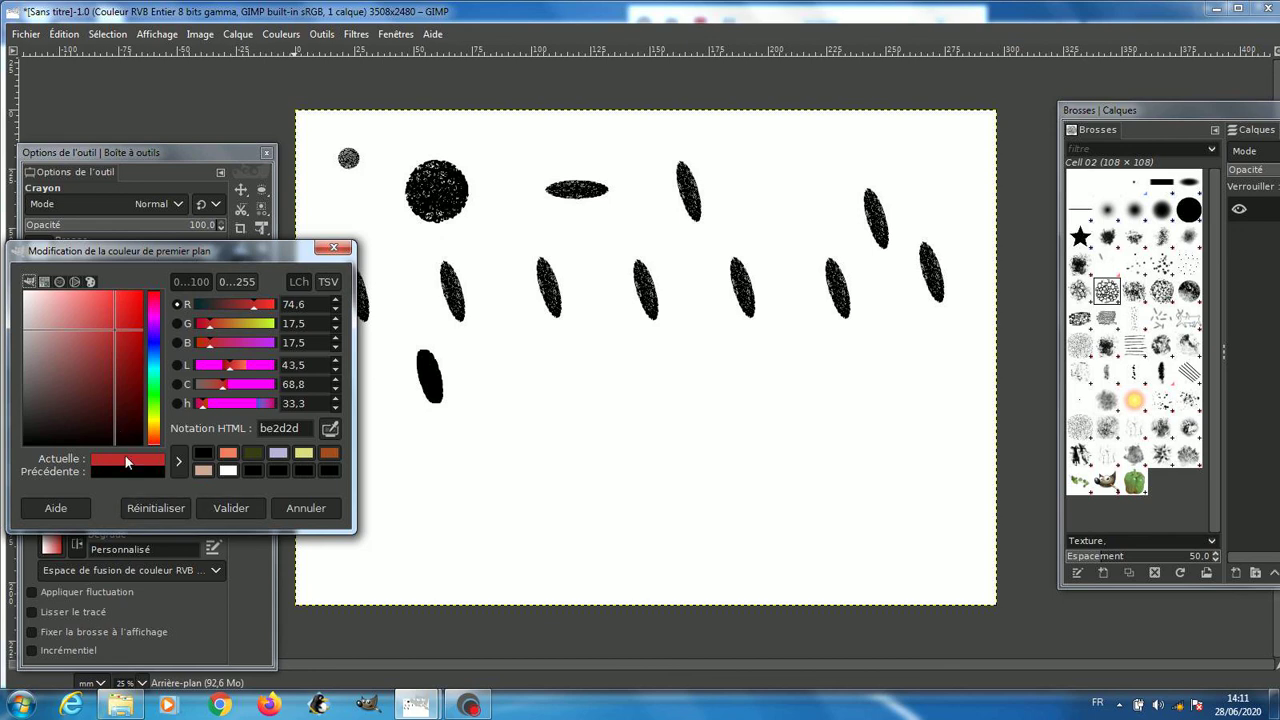
{"action": "left_click", "coordinate": [231, 507]}
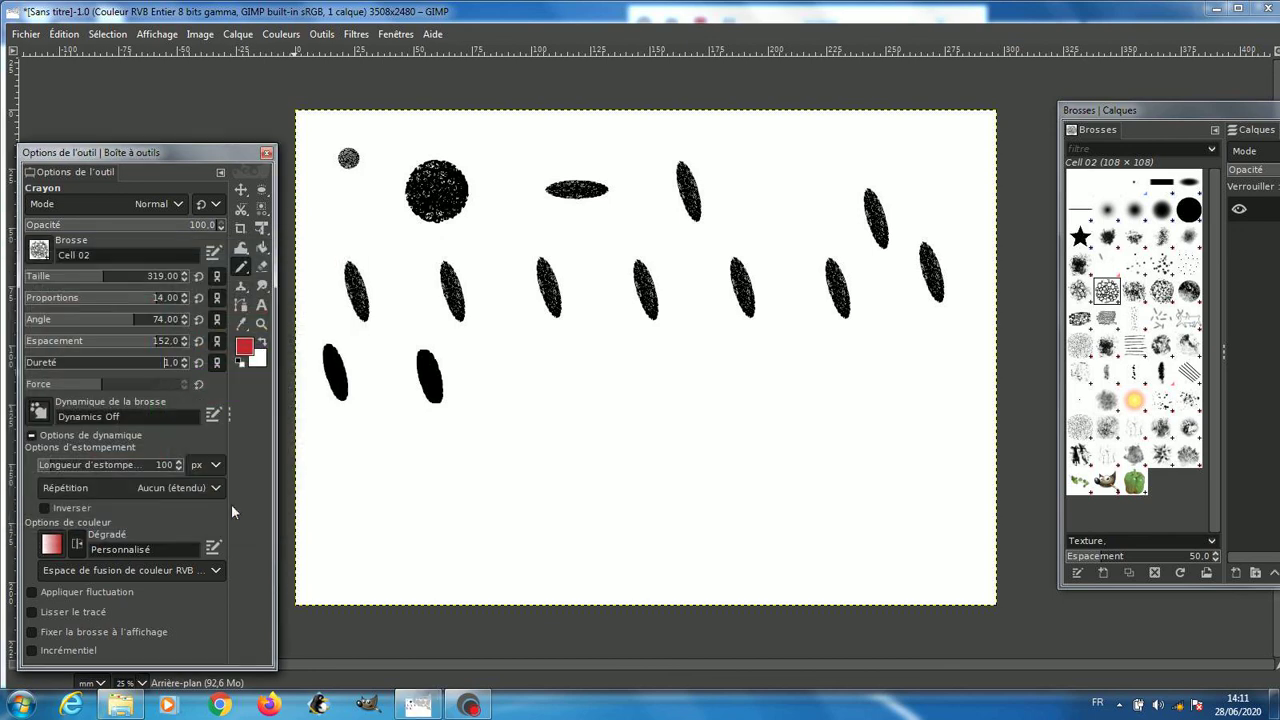
Reset the brush size, proportions, angle, spacing and hardness to the Cell 02 brush's native values.
{"action": "left_click", "coordinate": [198, 276]}
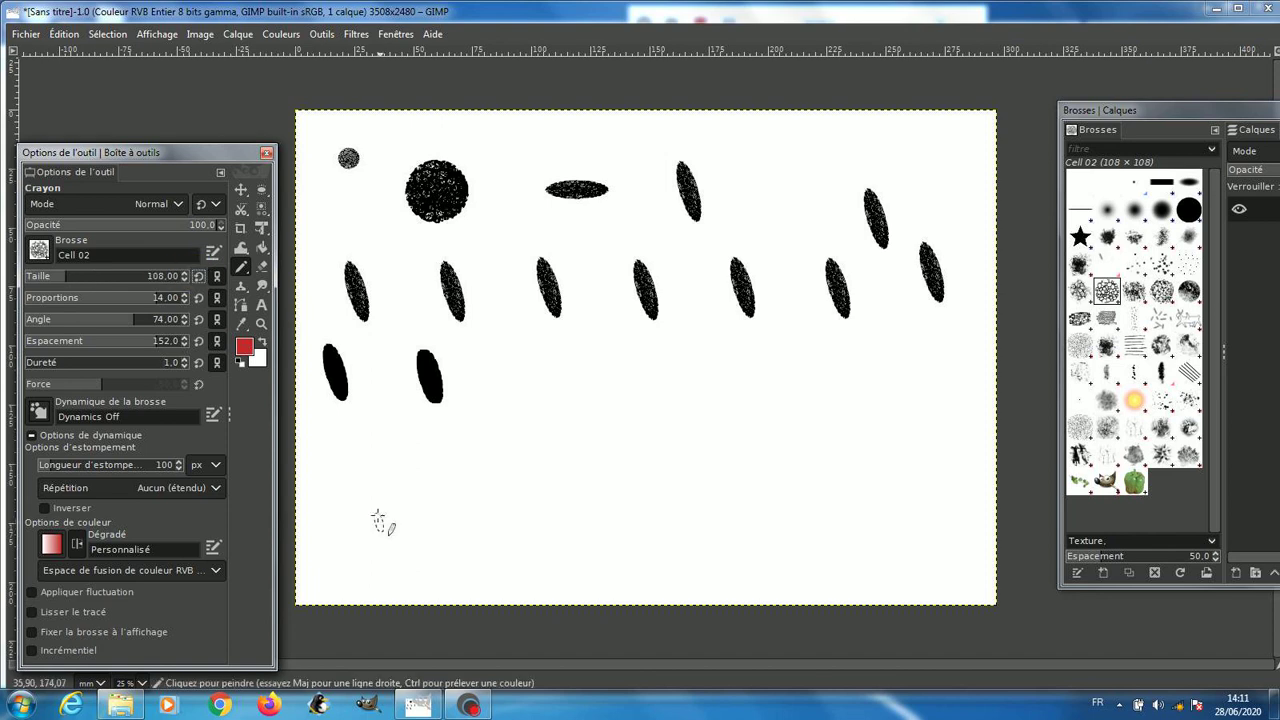
{"action": "left_click", "coordinate": [200, 297]}
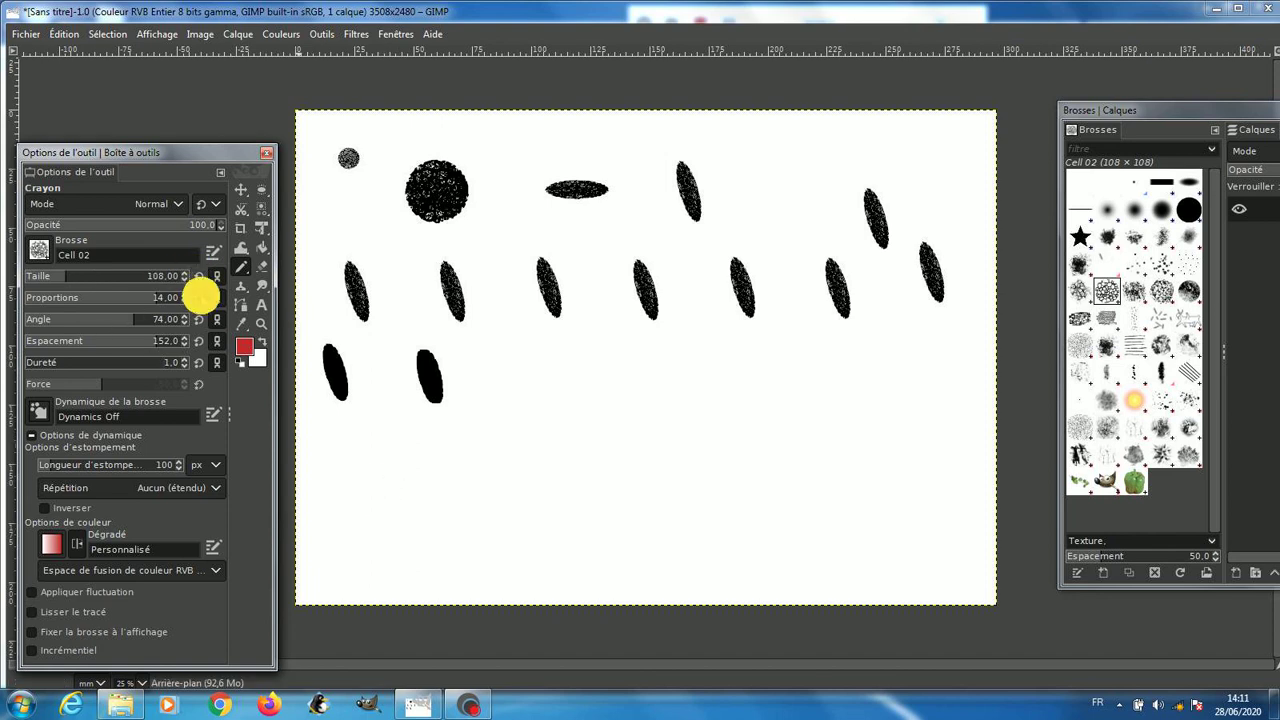
{"action": "left_click", "coordinate": [198, 319]}
{"action": "left_click", "coordinate": [198, 341]}
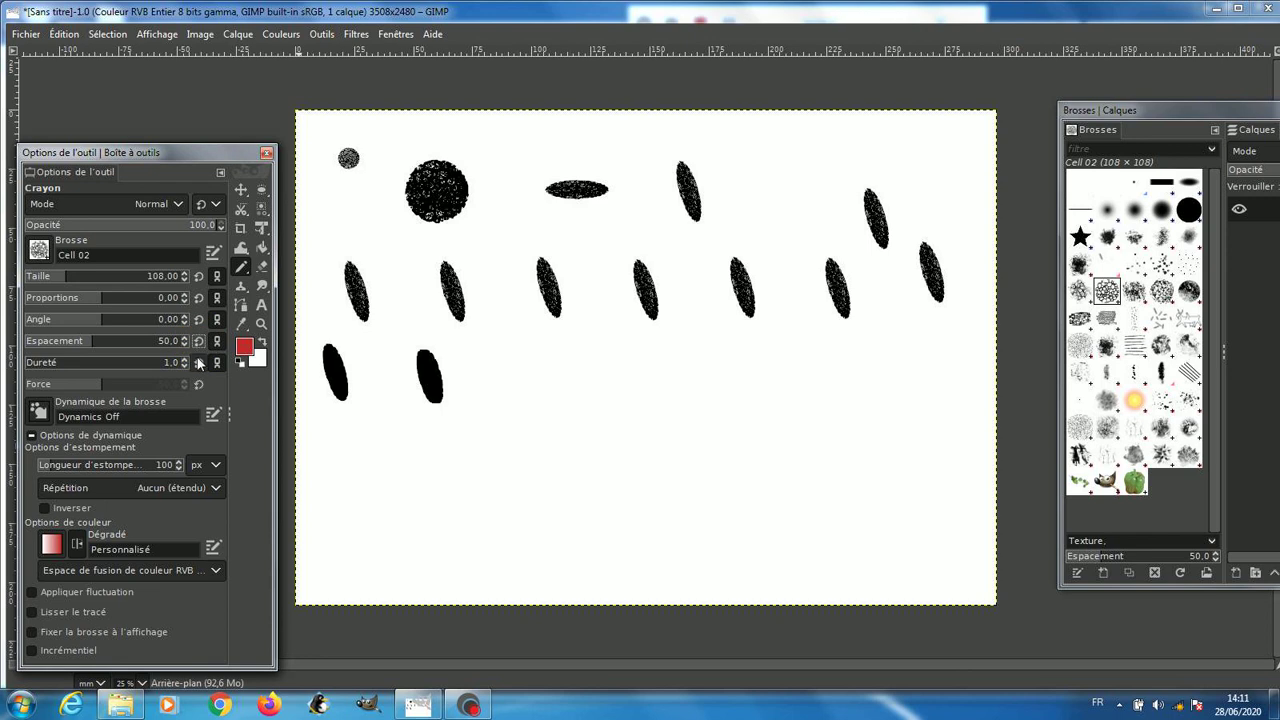
{"action": "left_click", "coordinate": [198, 362]}
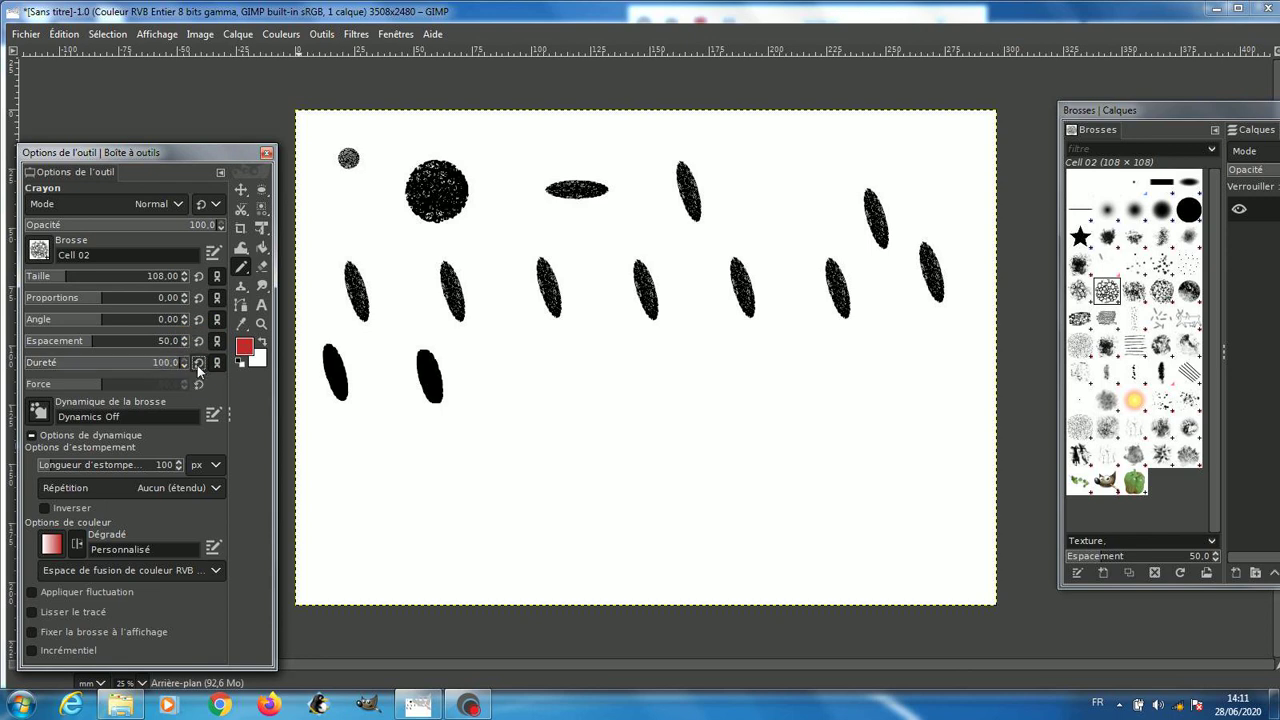
Set the brush size to 376 and the dynamics to Basic Simple, and paint red strokes across the canvas's lower-left area.
{"action": "left_click", "coordinate": [112, 279]}
{"action": "left_click", "coordinate": [38, 411]}
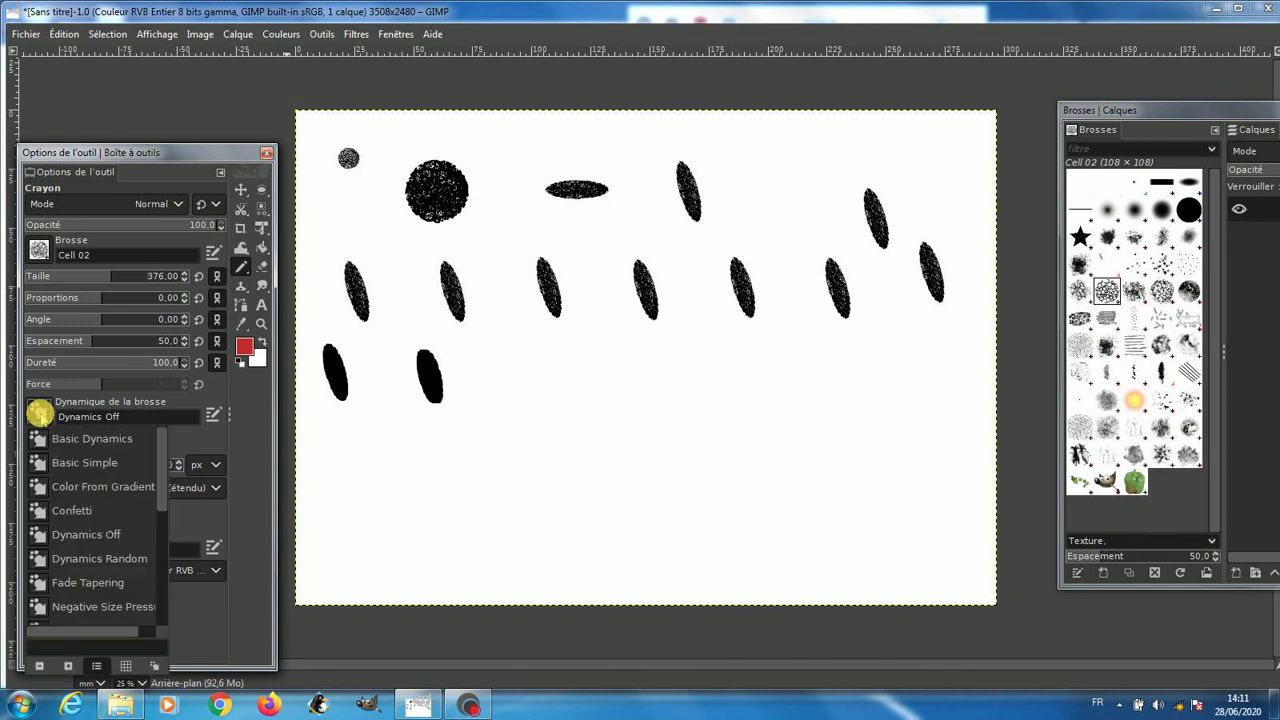
{"action": "left_click", "coordinate": [95, 460]}
{"action": "left_click", "coordinate": [342, 484]}
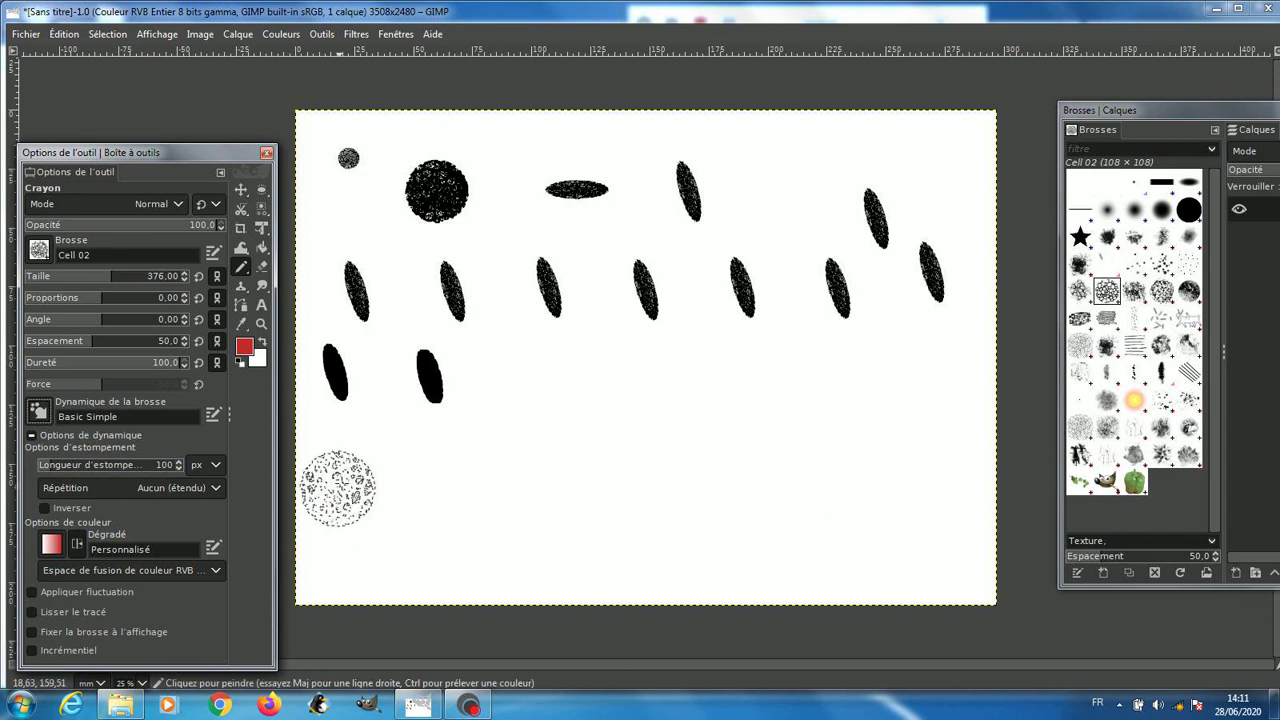
{"action": "left_click_drag", "start_coordinate": [344, 484], "coordinate": [360, 484]}
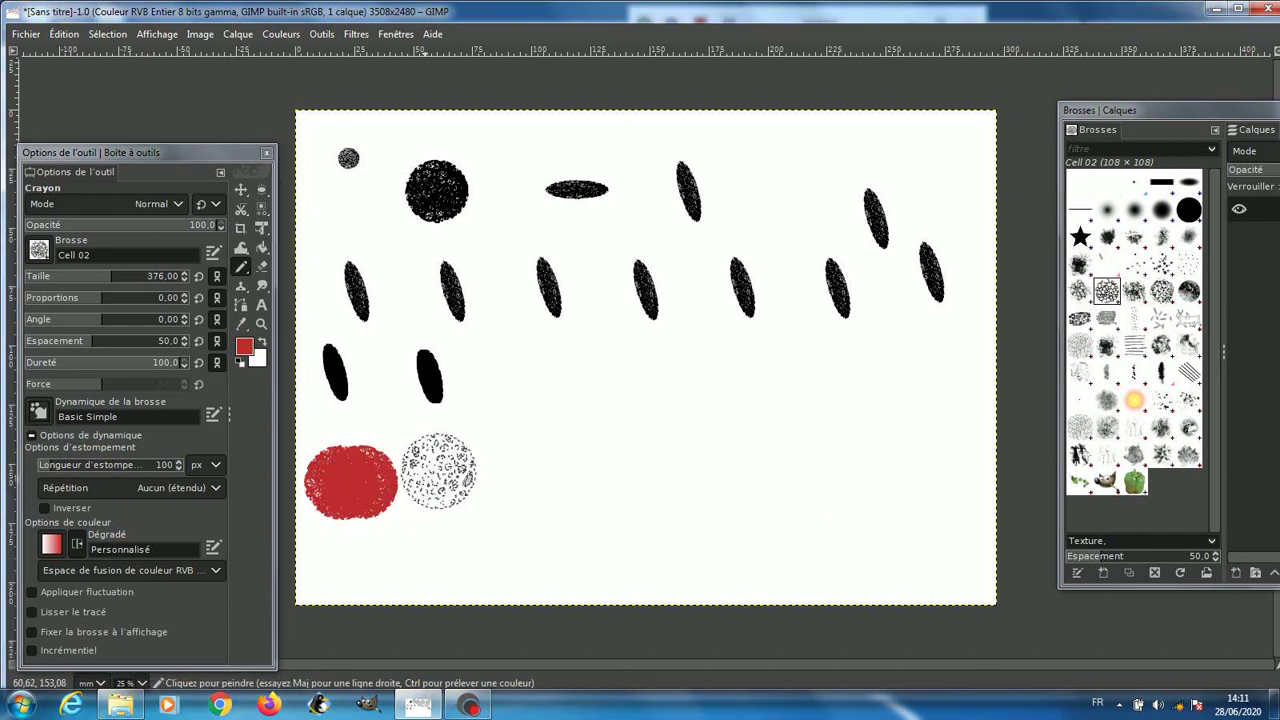
{"action": "left_click", "coordinate": [491, 456]}
{"action": "mouse_move", "coordinate": [543, 456]}
{"action": "left_mouse_down"}
{"action": "mouse_move", "coordinate": [651, 456]}
{"action": "mouse_move", "coordinate": [669, 491]}
{"action": "mouse_move", "coordinate": [623, 517]}
{"action": "mouse_move", "coordinate": [529, 529]}
{"action": "mouse_move", "coordinate": [454, 526]}
{"action": "mouse_move", "coordinate": [551, 491]}
{"action": "mouse_move", "coordinate": [497, 500]}
{"action": "mouse_move", "coordinate": [345, 482]}
{"action": "left_mouse_up"}
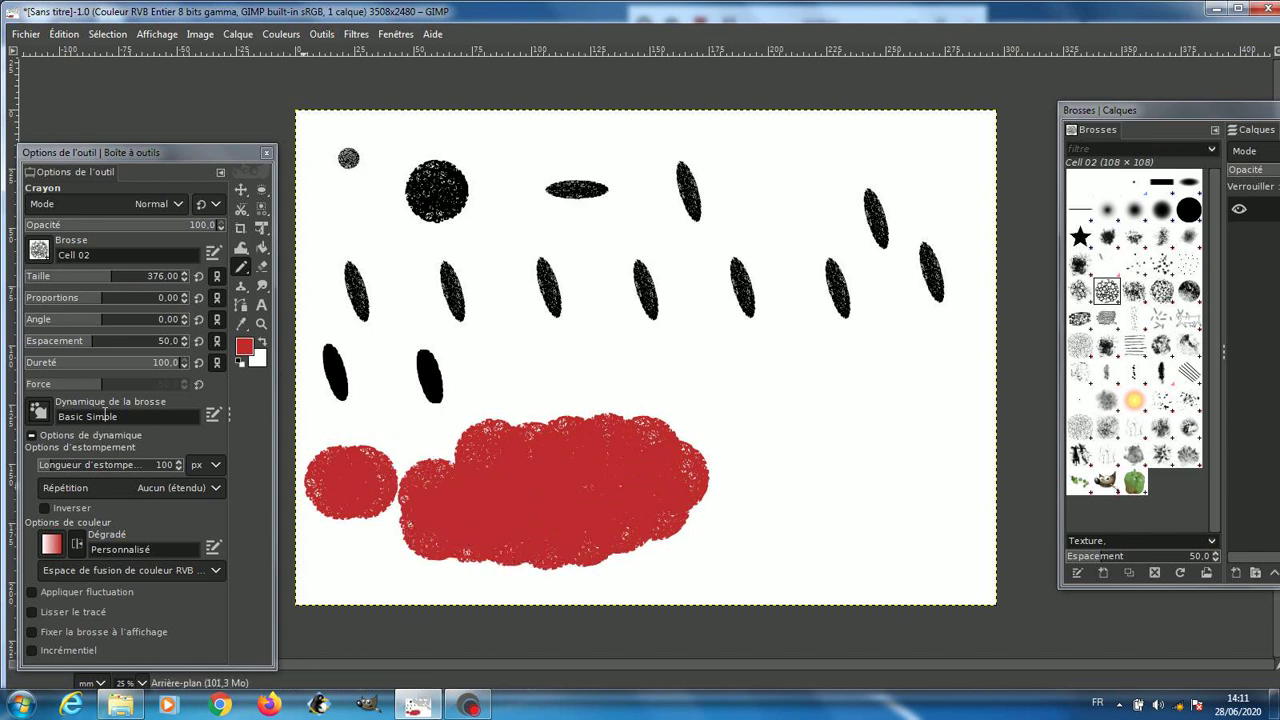
Switch the brush dynamics to Color From Gradient and paint two broad strokes across the middle and lower right of the canvas.
{"action": "left_click", "coordinate": [40, 414]}
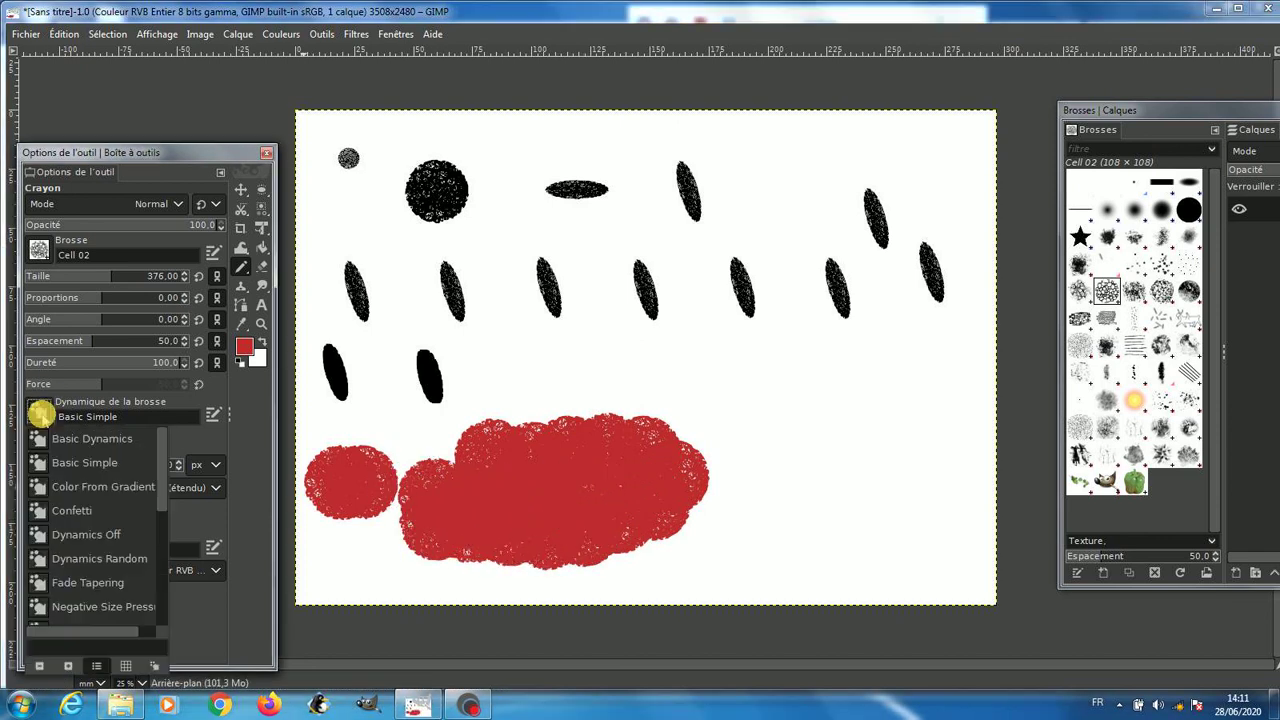
{"action": "left_click", "coordinate": [75, 489]}
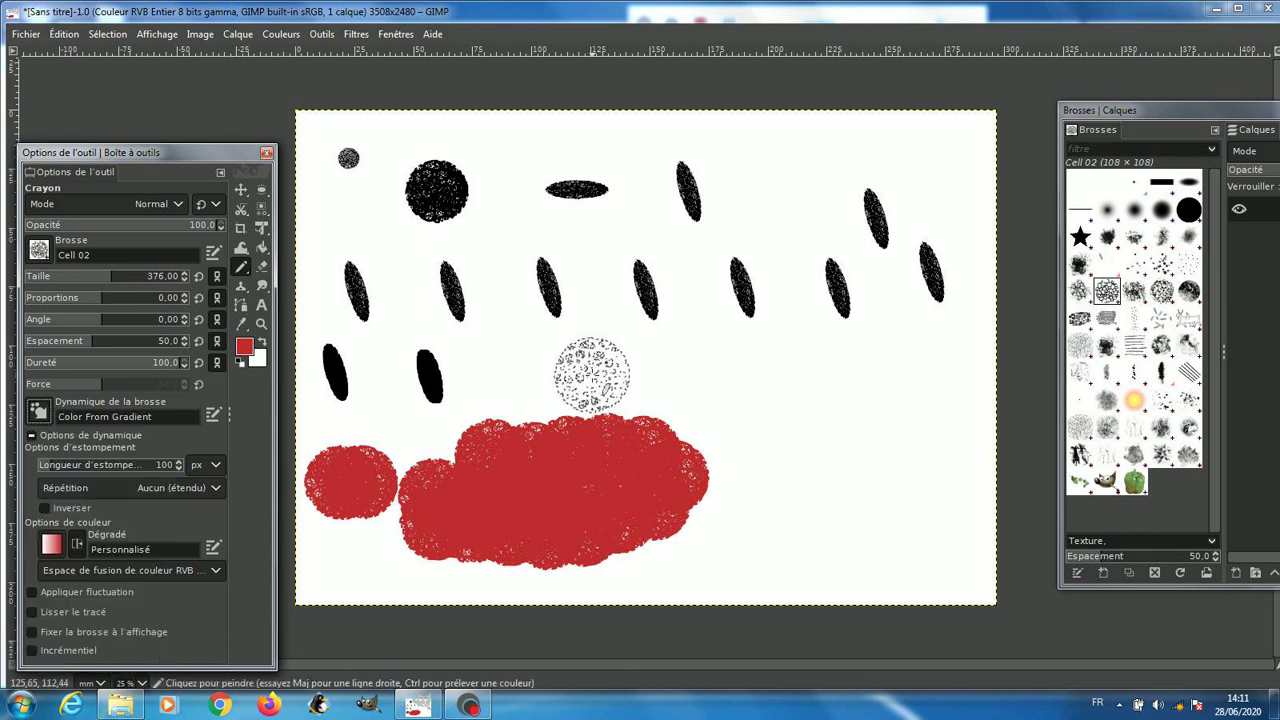
{"action": "mouse_move", "coordinate": [591, 371]}
{"action": "left_mouse_down"}
{"action": "mouse_move", "coordinate": [580, 366]}
{"action": "mouse_move", "coordinate": [766, 374]}
{"action": "mouse_move", "coordinate": [808, 336]}
{"action": "mouse_move", "coordinate": [851, 346]}
{"action": "mouse_move", "coordinate": [862, 396]}
{"action": "left_mouse_up"}
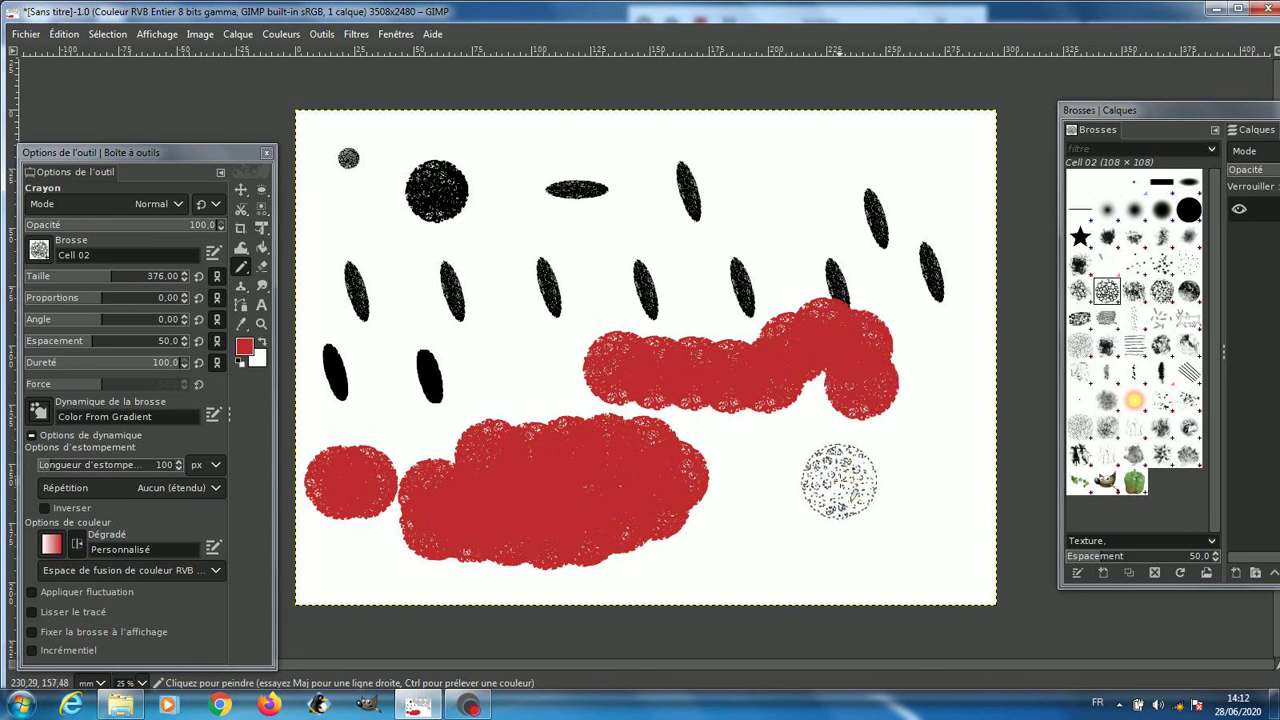
{"action": "mouse_move", "coordinate": [803, 457]}
{"action": "left_mouse_down"}
{"action": "mouse_move", "coordinate": [779, 425]}
{"action": "mouse_move", "coordinate": [743, 449]}
{"action": "mouse_move", "coordinate": [840, 515]}
{"action": "mouse_move", "coordinate": [879, 512]}
{"action": "mouse_move", "coordinate": [888, 484]}
{"action": "mouse_move", "coordinate": [851, 454]}
{"action": "mouse_move", "coordinate": [835, 453]}
{"action": "mouse_move", "coordinate": [858, 467]}
{"action": "mouse_move", "coordinate": [732, 429]}
{"action": "mouse_move", "coordinate": [531, 404]}
{"action": "mouse_move", "coordinate": [506, 418]}
{"action": "mouse_move", "coordinate": [415, 420]}
{"action": "left_mouse_up"}
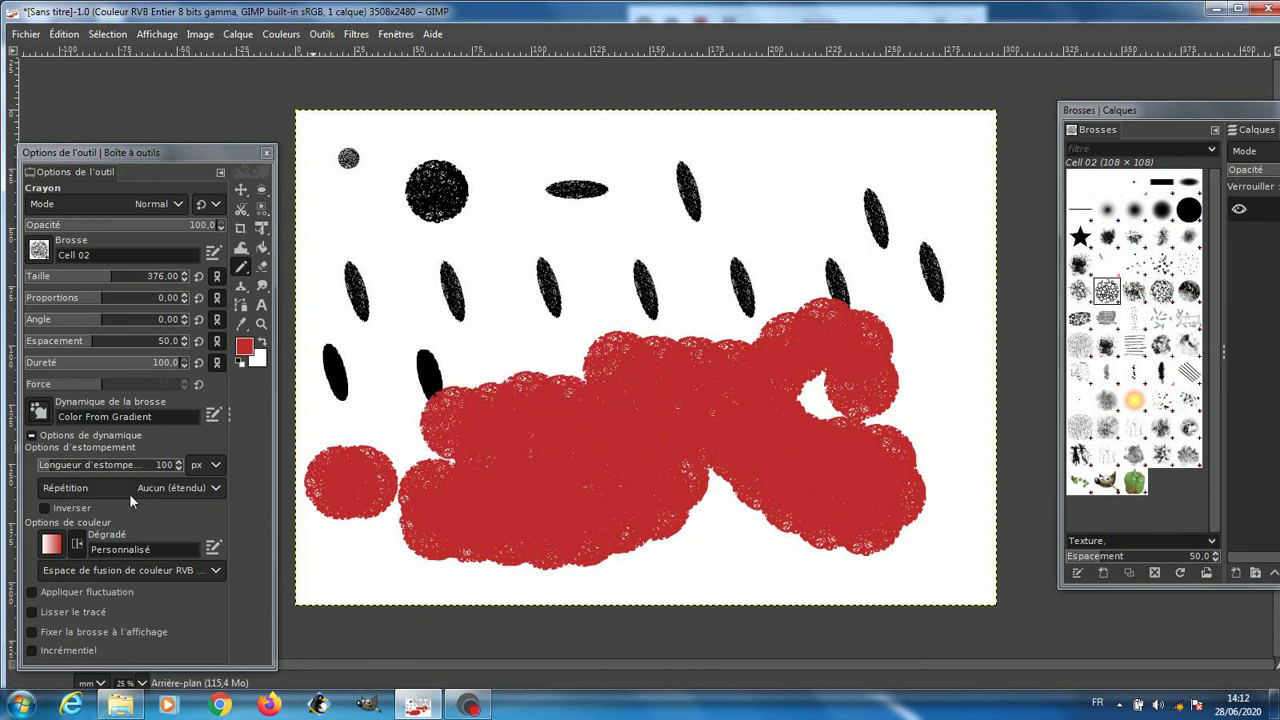
Choose the gradient PP vers AP (bord dur) and paint a broad curved stroke along the canvas's upper middle.
{"action": "left_click", "coordinate": [60, 546]}
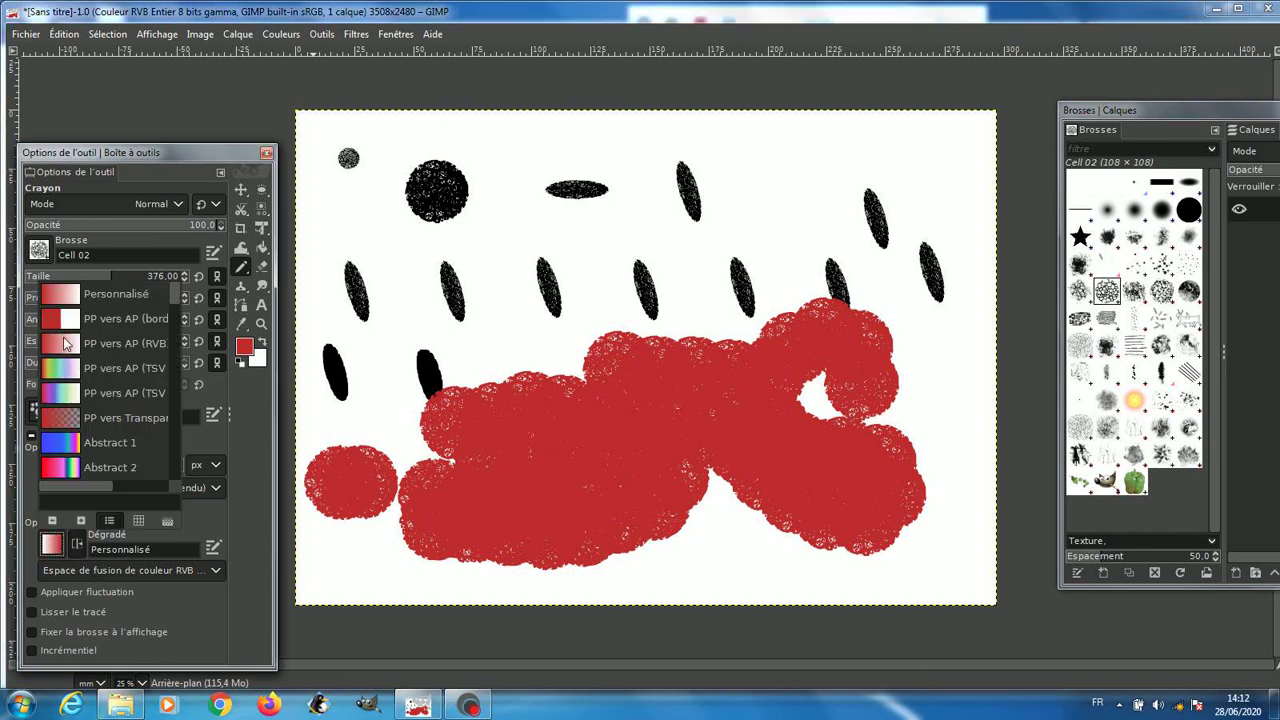
{"action": "left_click", "coordinate": [102, 321]}
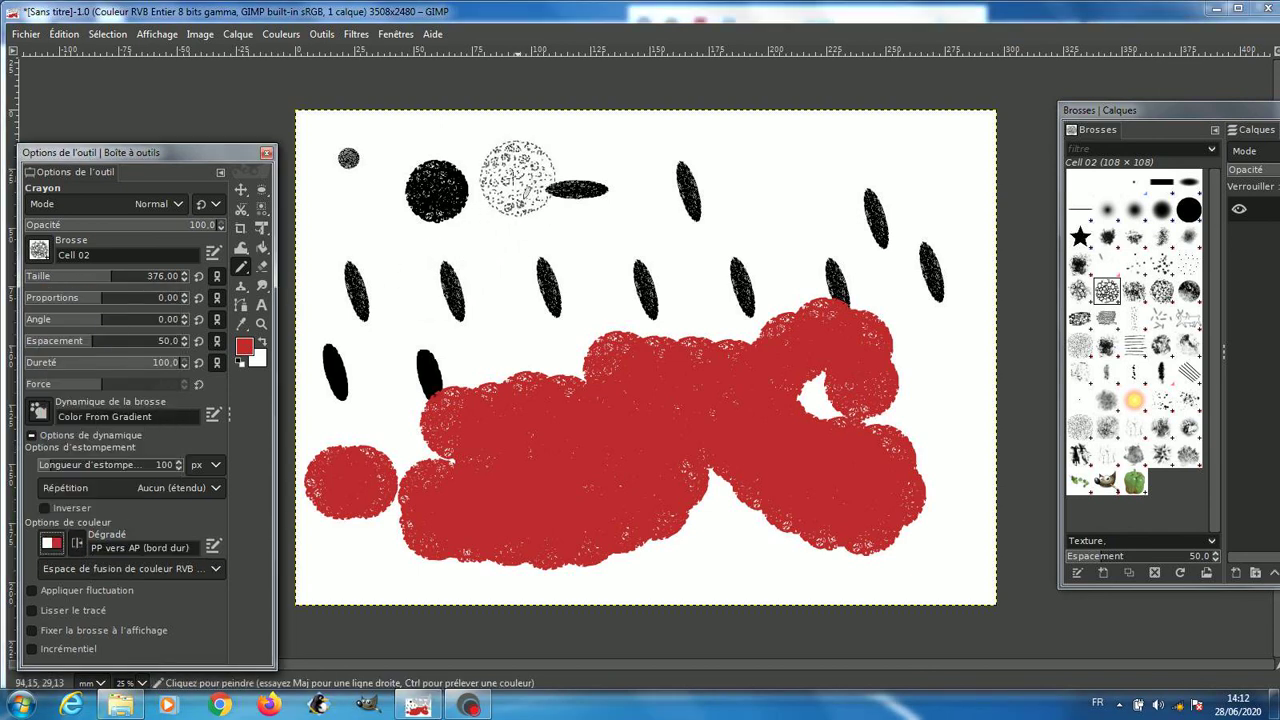
{"action": "mouse_move", "coordinate": [529, 165]}
{"action": "left_mouse_down"}
{"action": "mouse_move", "coordinate": [699, 152]}
{"action": "mouse_move", "coordinate": [766, 198]}
{"action": "mouse_move", "coordinate": [738, 235]}
{"action": "mouse_move", "coordinate": [650, 285]}
{"action": "left_mouse_up"}
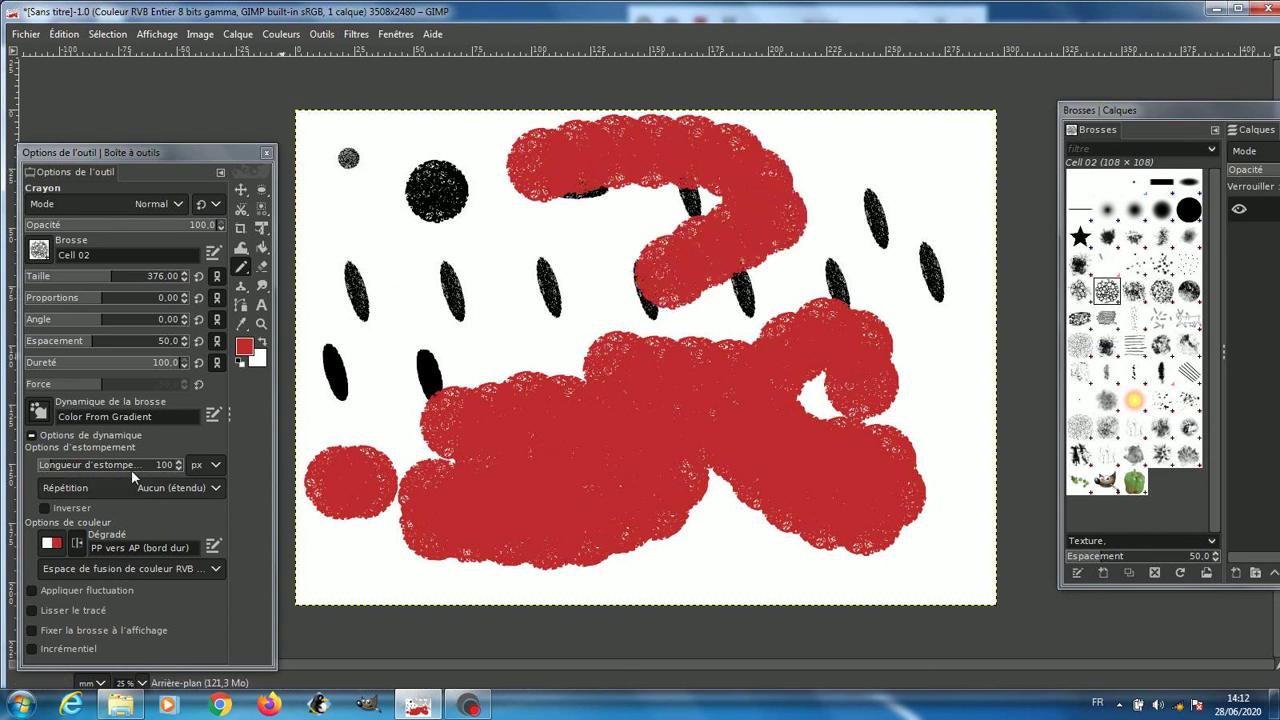
Choose the Personnalisé gradient, paint a curved stroke over the canvas's left half and stamp once over the solid black ellipse at far left.
{"action": "left_click", "coordinate": [51, 544]}
{"action": "left_click", "coordinate": [69, 292]}
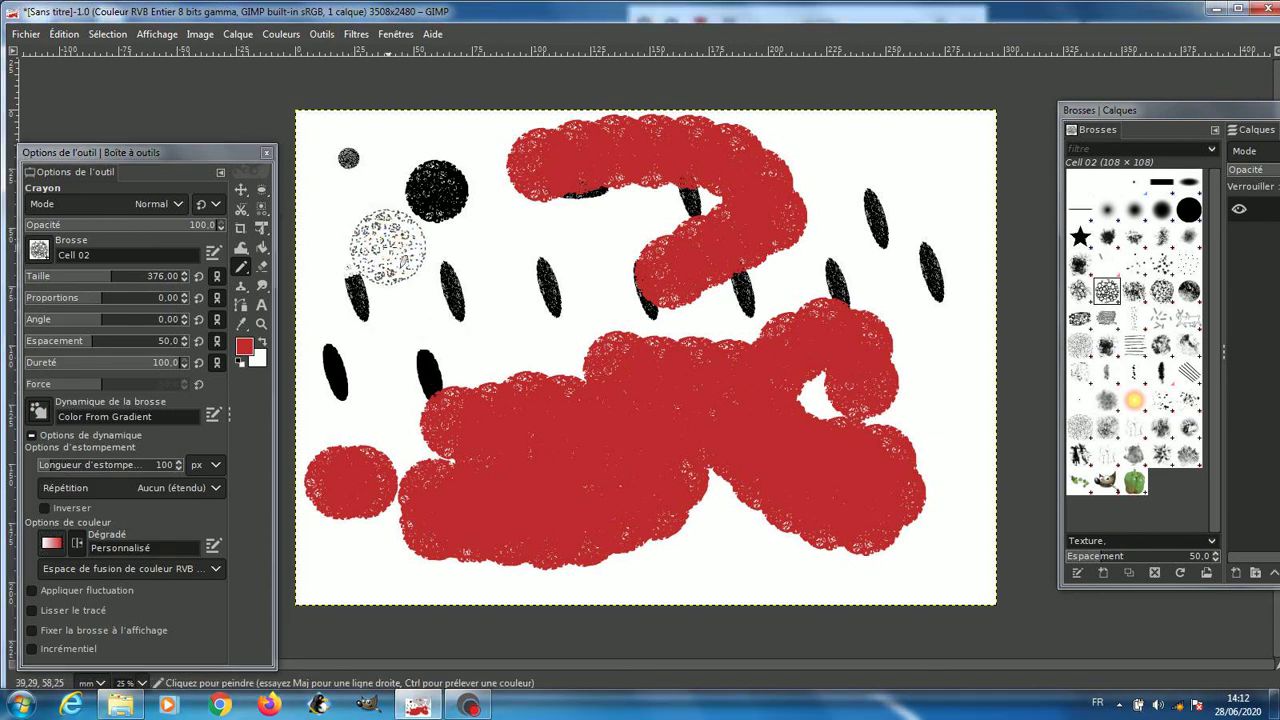
{"action": "mouse_move", "coordinate": [349, 246]}
{"action": "left_mouse_down"}
{"action": "mouse_move", "coordinate": [538, 253]}
{"action": "mouse_move", "coordinate": [576, 287]}
{"action": "mouse_move", "coordinate": [541, 316]}
{"action": "mouse_move", "coordinate": [445, 352]}
{"action": "left_mouse_up"}
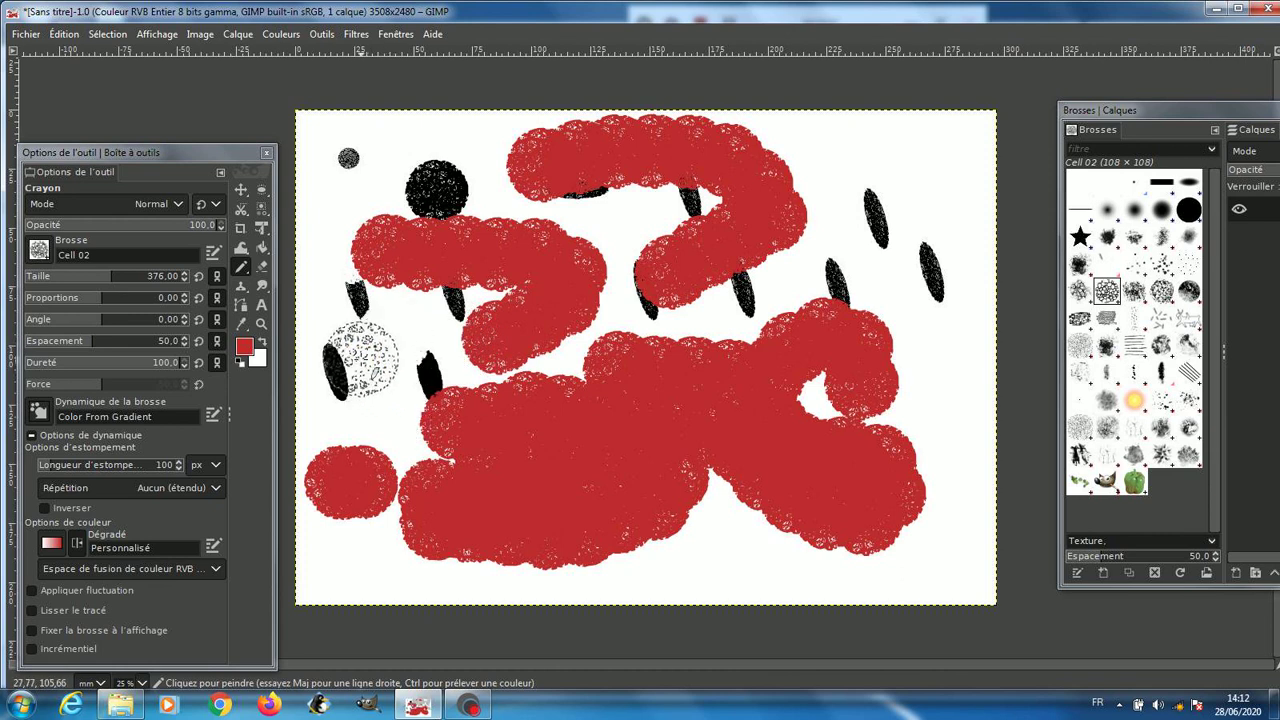
{"action": "left_click", "coordinate": [362, 361]}
{"action": "left_click", "coordinate": [244, 346]}
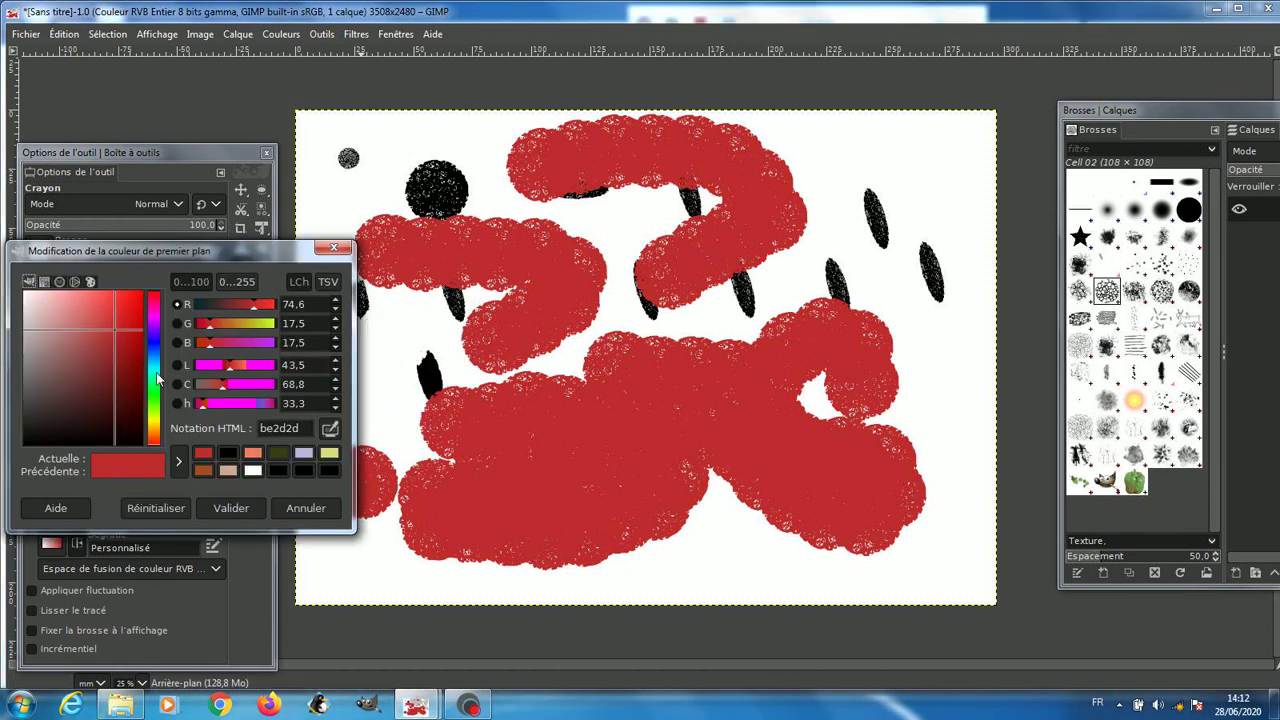
{"action": "left_click", "coordinate": [155, 377]}
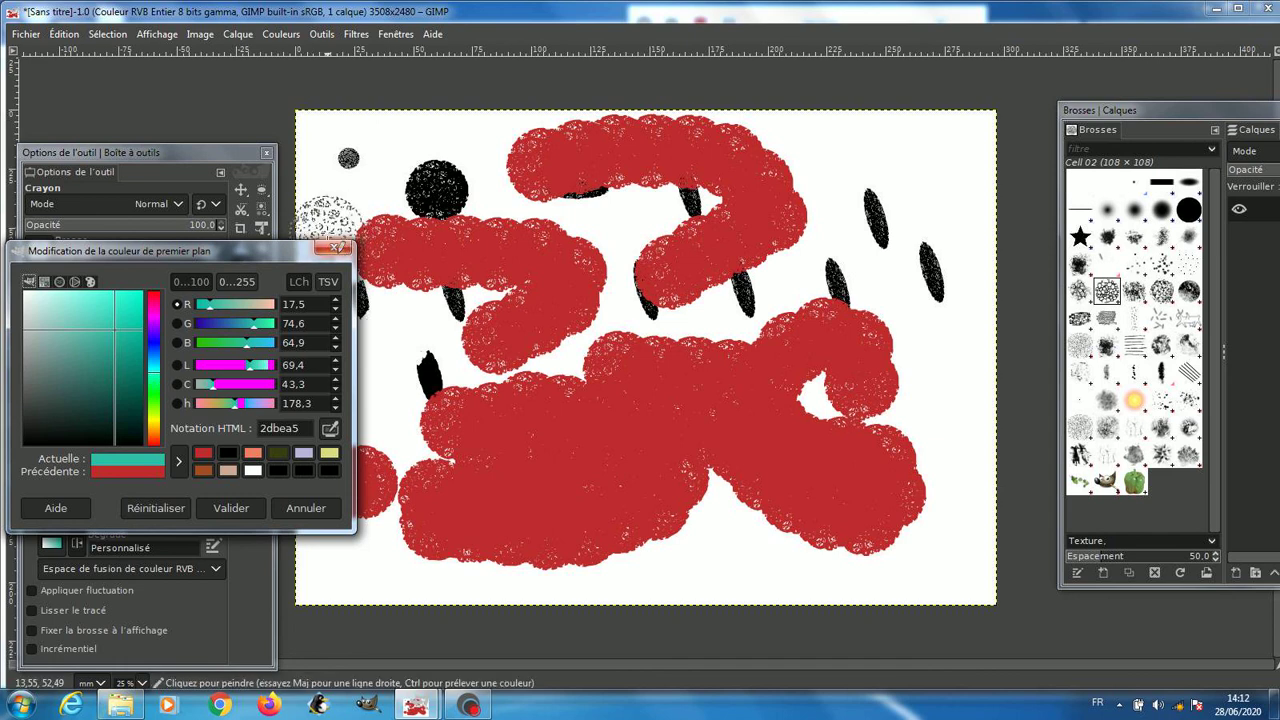
{"action": "left_click", "coordinate": [333, 247]}
Choose the Chalk 03 brush at its native size of 64 and paint four short strokes in the canvas's upper-right area.
{"action": "left_click", "coordinate": [39, 251]}
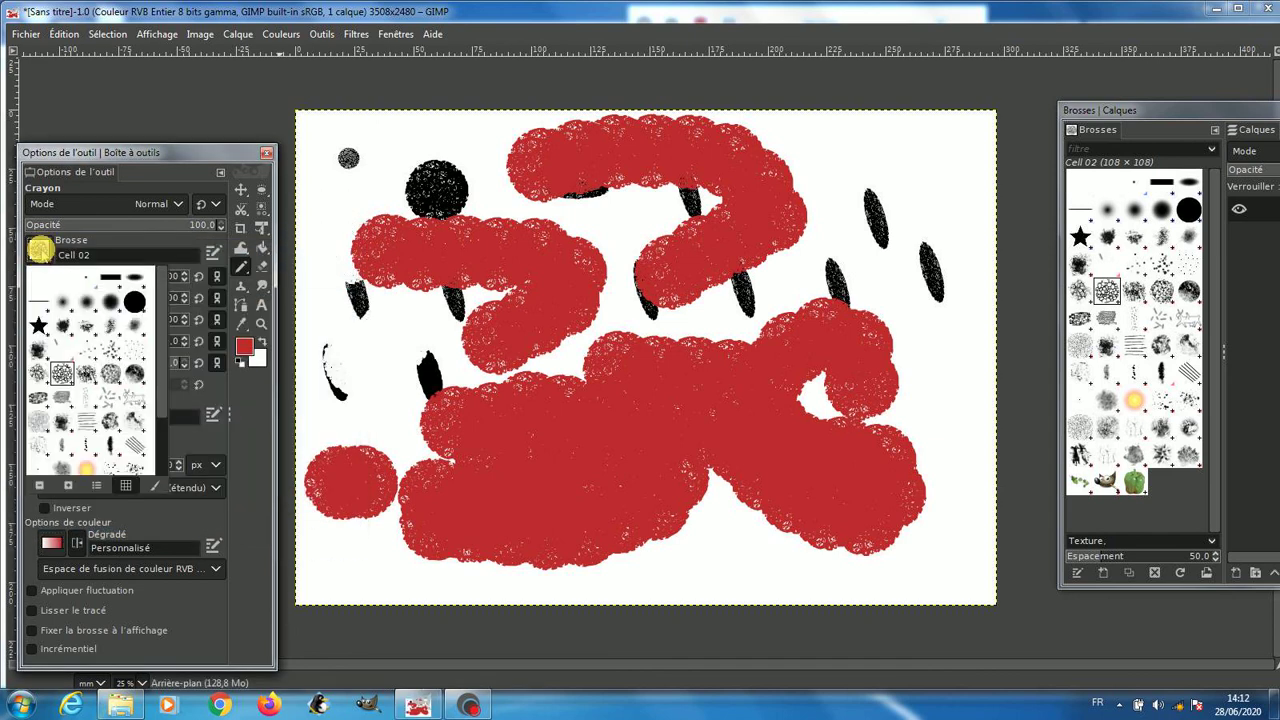
{"action": "left_click", "coordinate": [133, 376]}
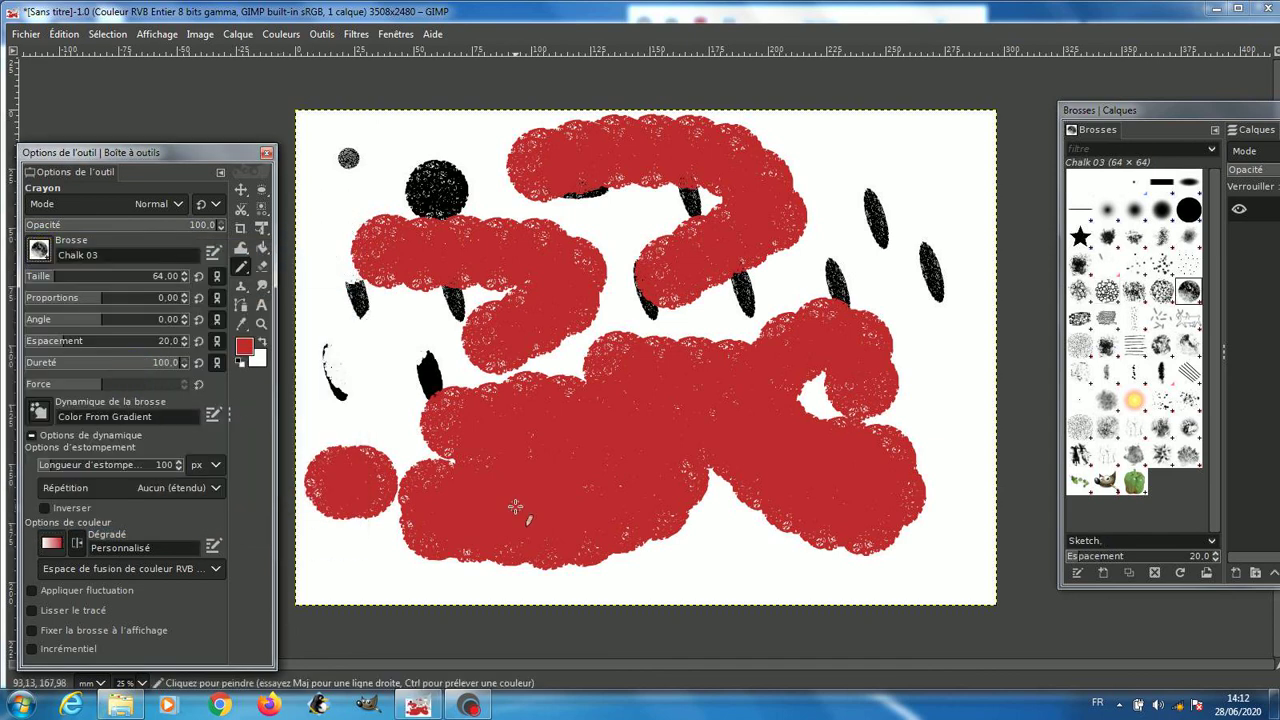
{"action": "mouse_move", "coordinate": [838, 147]}
{"action": "left_mouse_down"}
{"action": "mouse_move", "coordinate": [877, 171]}
{"action": "mouse_move", "coordinate": [929, 160]}
{"action": "mouse_move", "coordinate": [914, 143]}
{"action": "mouse_move", "coordinate": [870, 147]}
{"action": "left_mouse_up"}
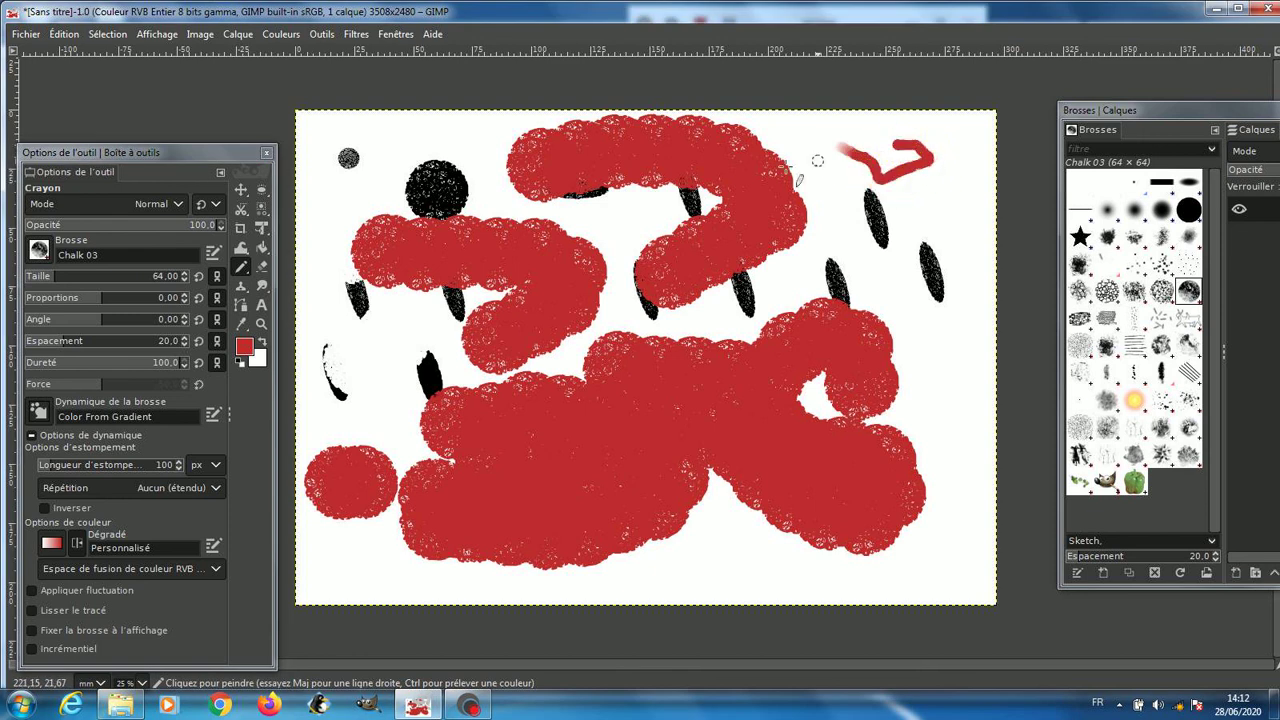
{"action": "mouse_move", "coordinate": [790, 130]}
{"action": "left_mouse_down"}
{"action": "mouse_move", "coordinate": [867, 122]}
{"action": "mouse_move", "coordinate": [882, 133]}
{"action": "left_mouse_up"}
{"action": "left_click_drag", "start_coordinate": [806, 173], "coordinate": [872, 190]}
{"action": "left_click_drag", "start_coordinate": [809, 205], "coordinate": [856, 229]}
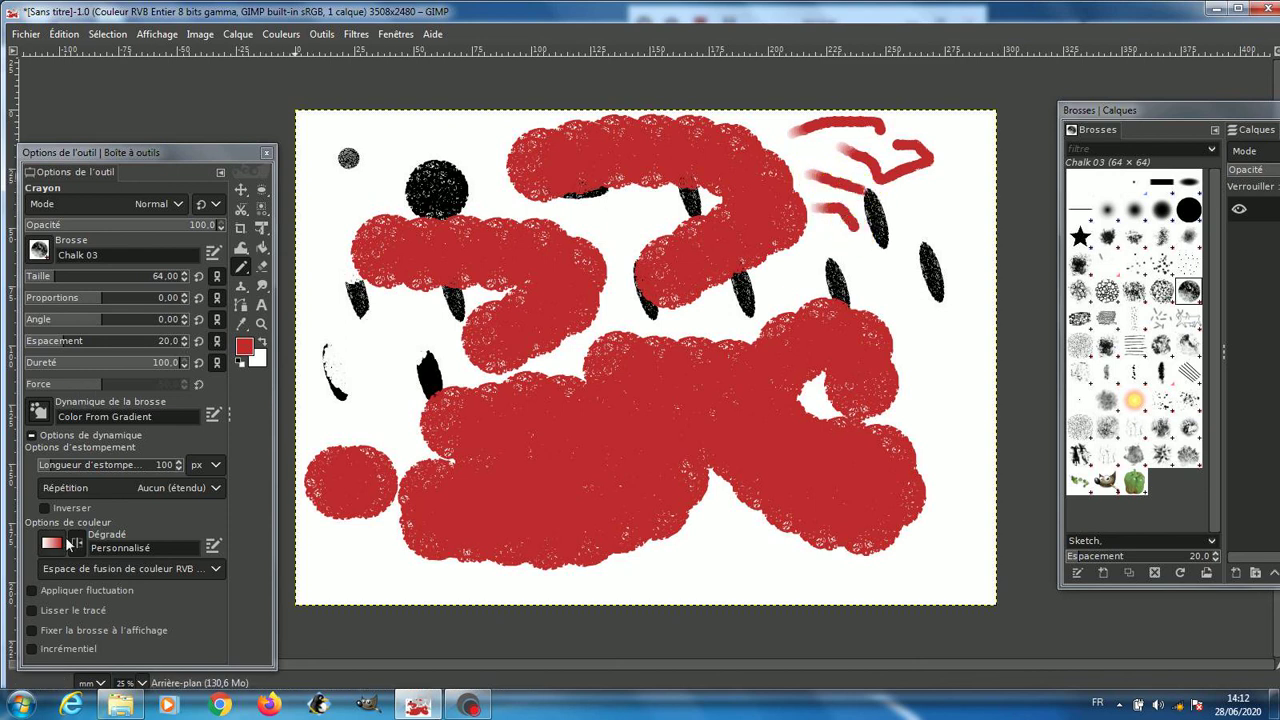
Set the brush dynamics to Dynamics Random and paint a long winding stroke along the canvas's bottom and up its right side.
{"action": "left_click", "coordinate": [64, 540]}
{"action": "left_click", "coordinate": [63, 541]}
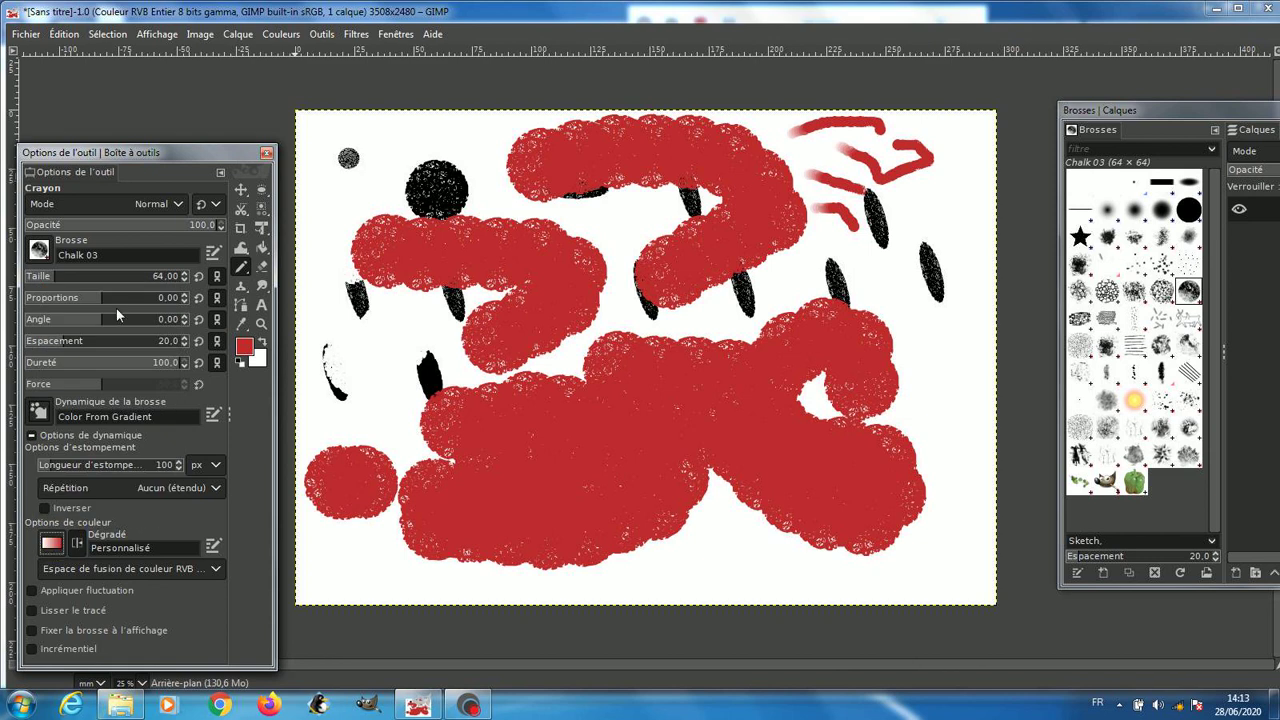
{"action": "left_click", "coordinate": [37, 410]}
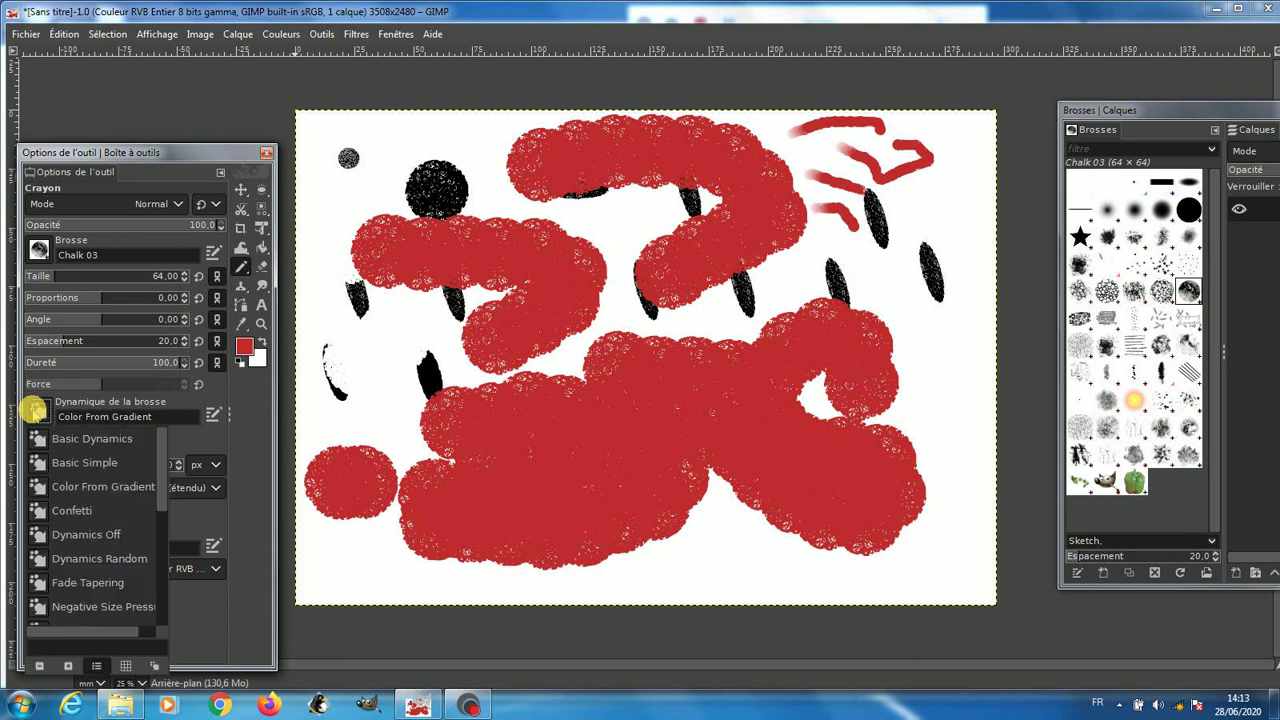
{"action": "left_click", "coordinate": [80, 562]}
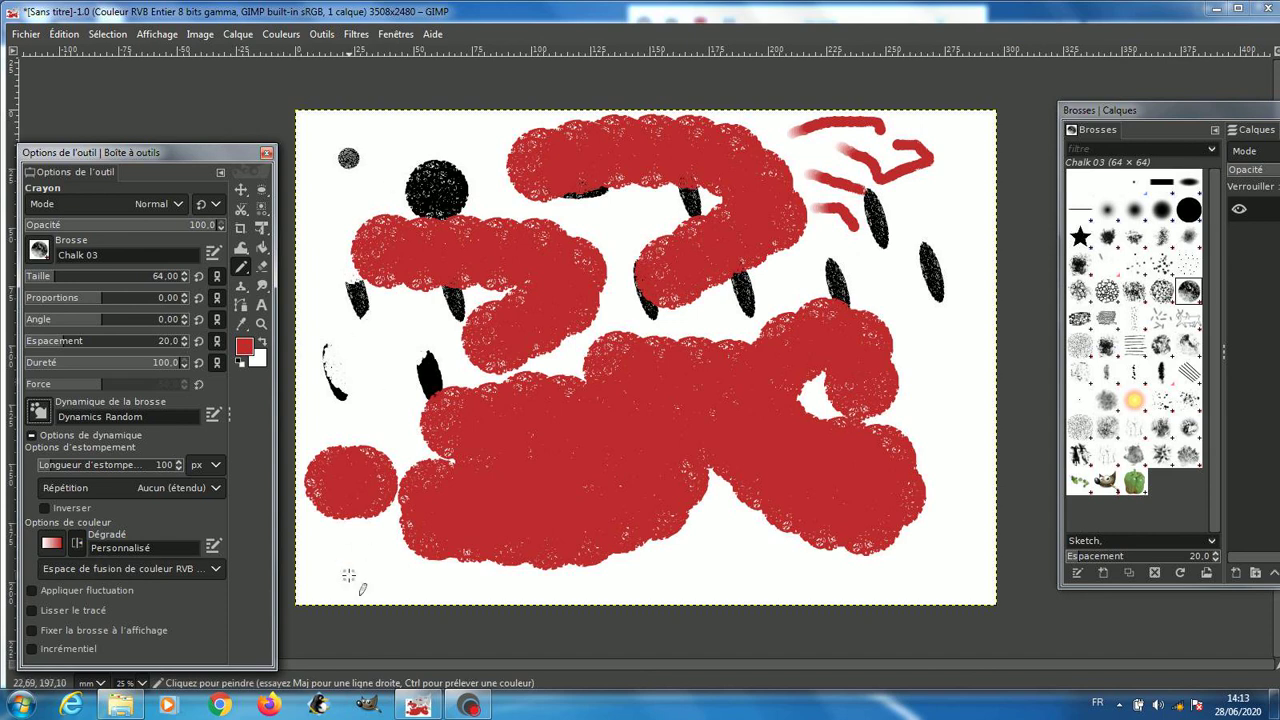
{"action": "mouse_move", "coordinate": [348, 577]}
{"action": "left_mouse_down"}
{"action": "mouse_move", "coordinate": [542, 592]}
{"action": "mouse_move", "coordinate": [763, 557]}
{"action": "mouse_move", "coordinate": [822, 579]}
{"action": "mouse_move", "coordinate": [897, 570]}
{"action": "mouse_move", "coordinate": [935, 555]}
{"action": "mouse_move", "coordinate": [944, 478]}
{"action": "mouse_move", "coordinate": [974, 453]}
{"action": "mouse_move", "coordinate": [909, 355]}
{"action": "mouse_move", "coordinate": [938, 304]}
{"action": "mouse_move", "coordinate": [960, 410]}
{"action": "left_mouse_up"}
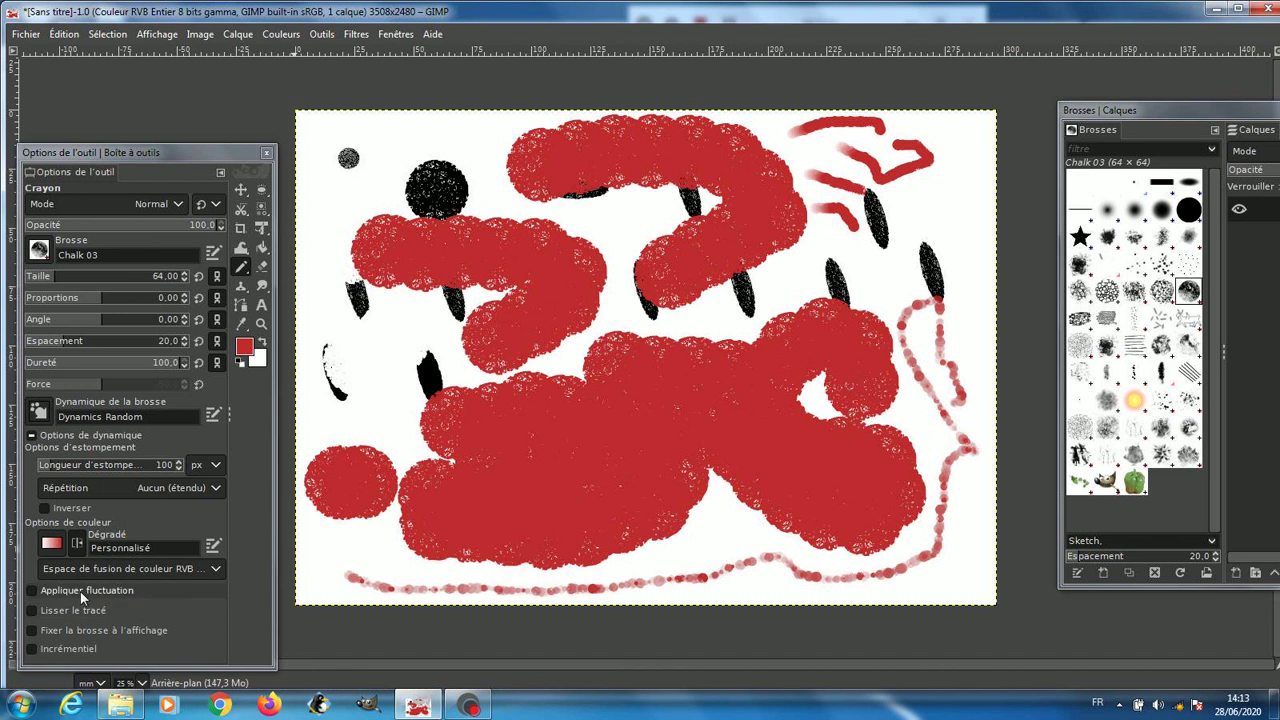